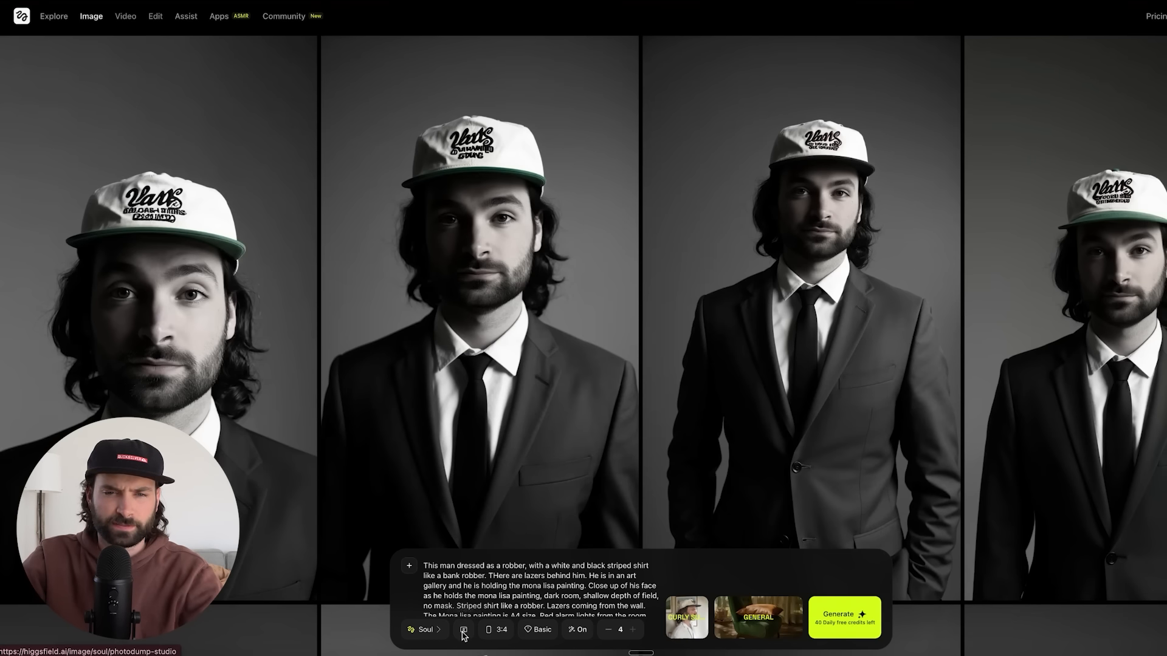
- Start a photodump in Photodump Studio using the Curly Sunlit Wanderer character
click(463, 633)
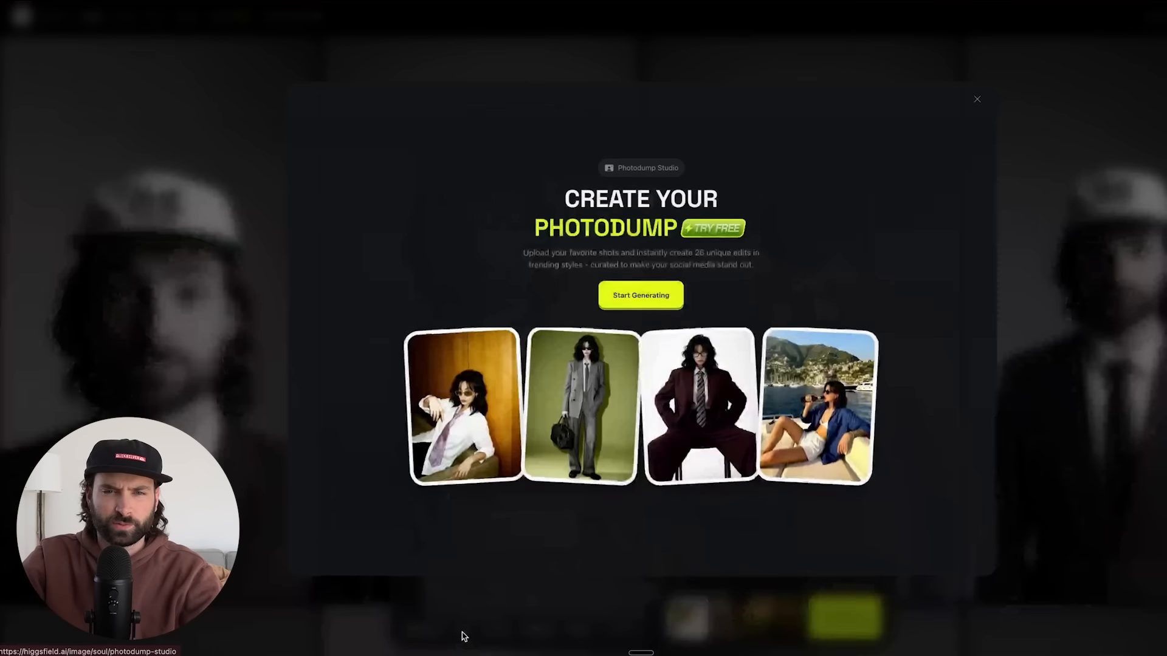
click(642, 298)
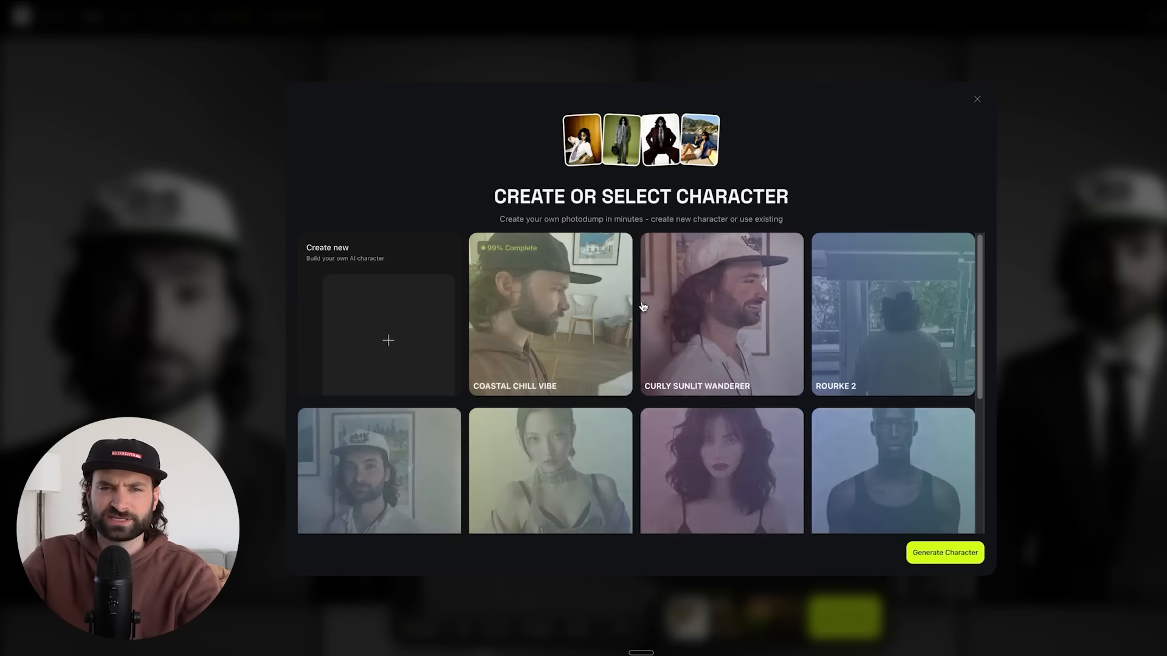
click(722, 311)
click(911, 552)
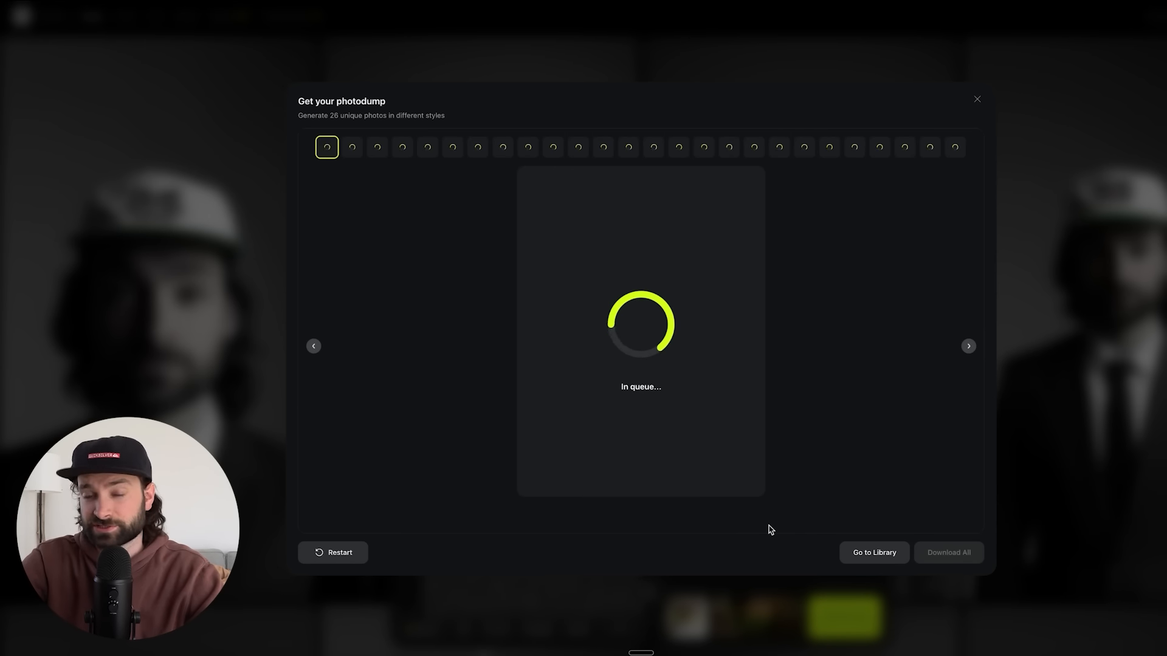
- Preview the first photodump images as they finish, comparing the different scenes and outfits for likeness
click(679, 148)
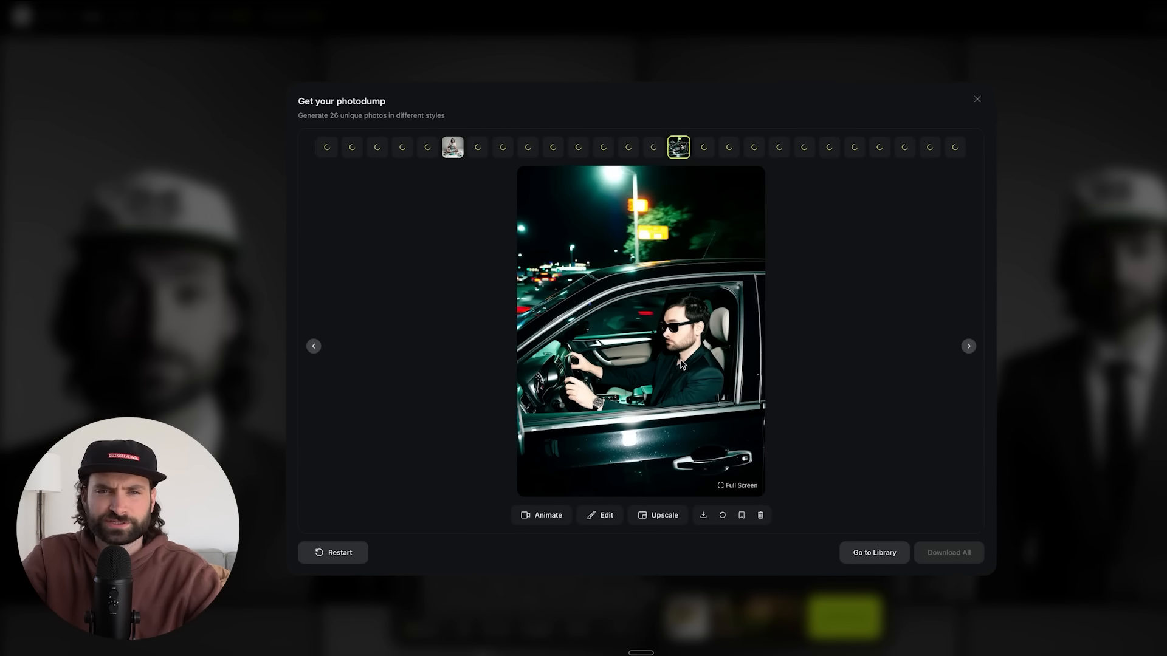
click(453, 149)
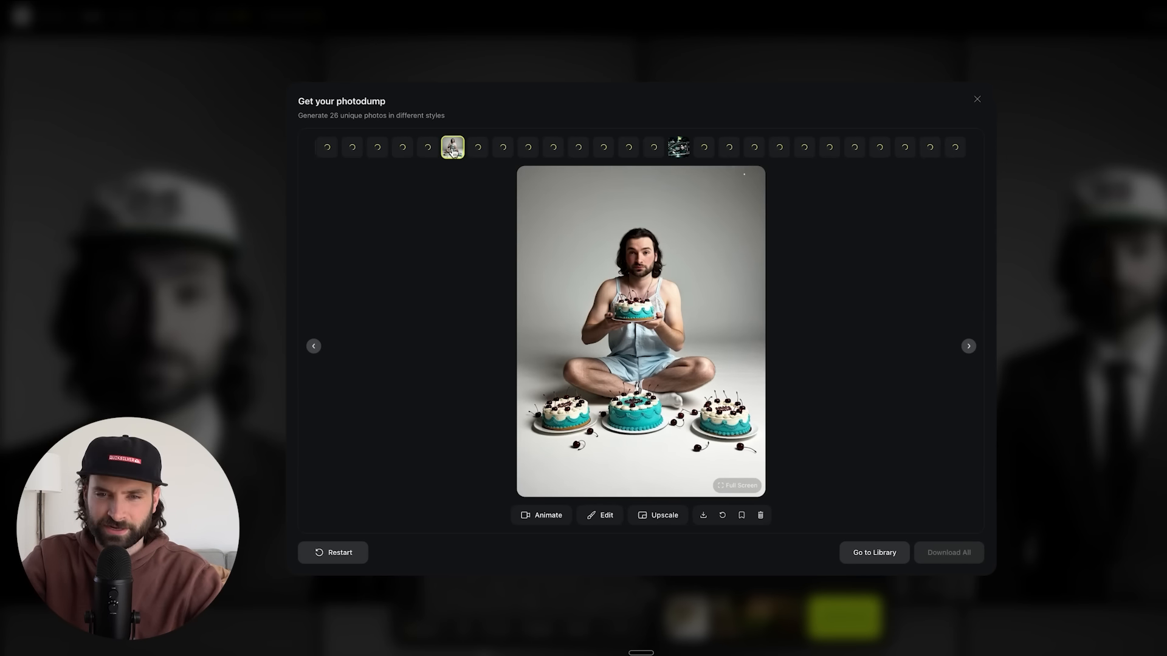
click(679, 149)
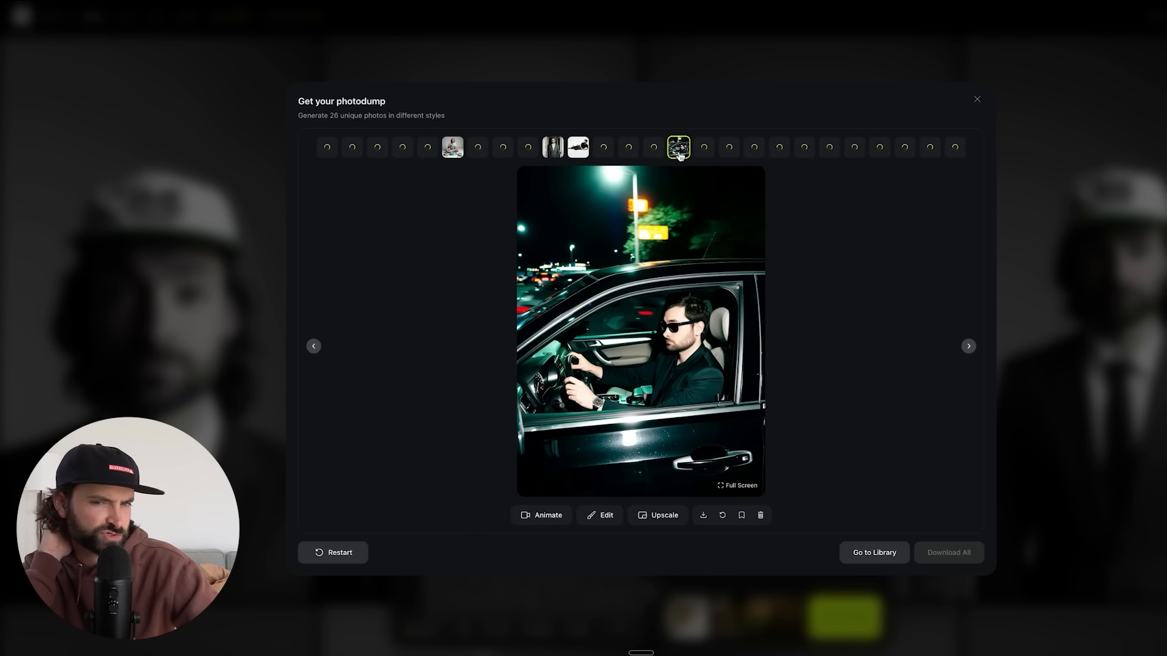
click(577, 149)
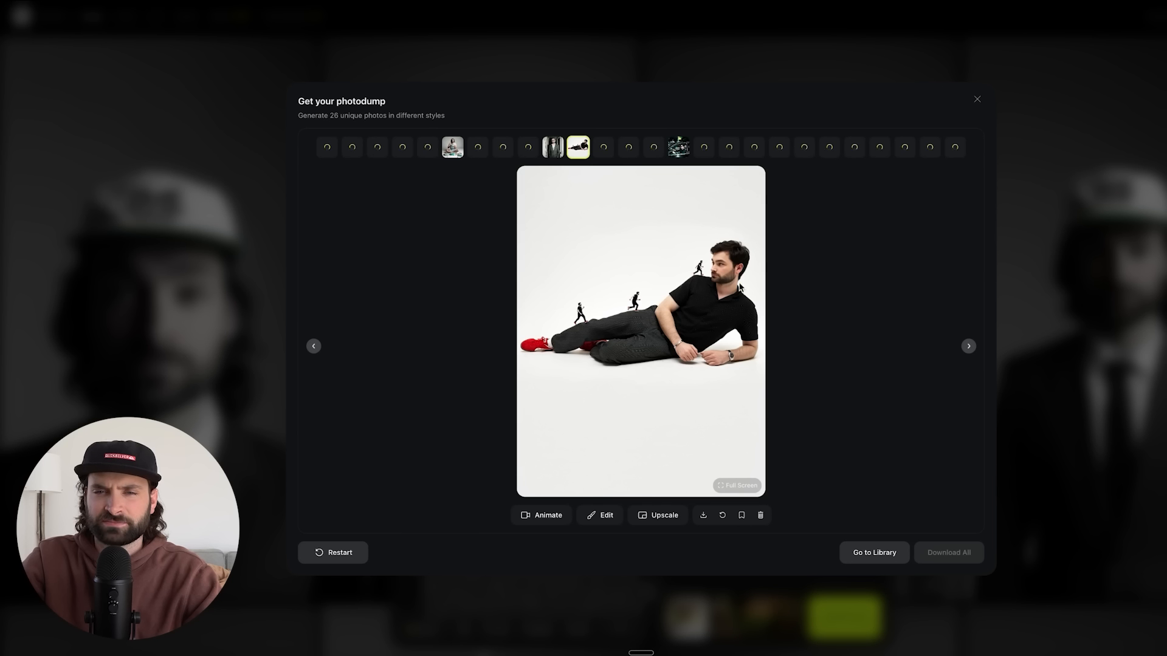
click(552, 149)
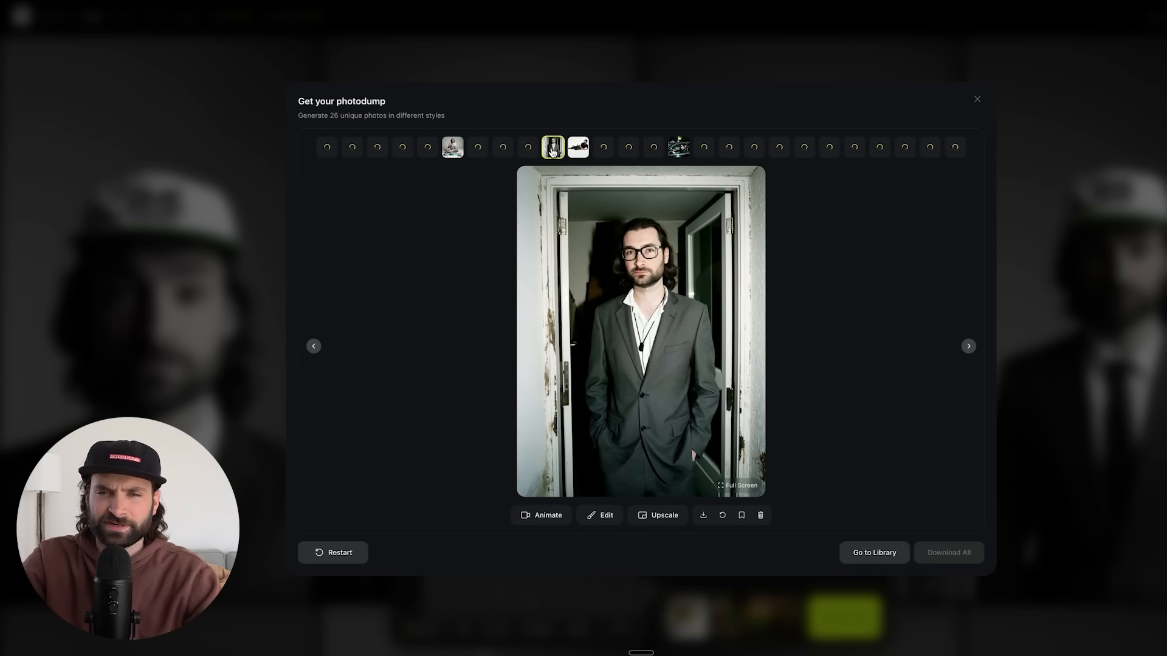
click(578, 151)
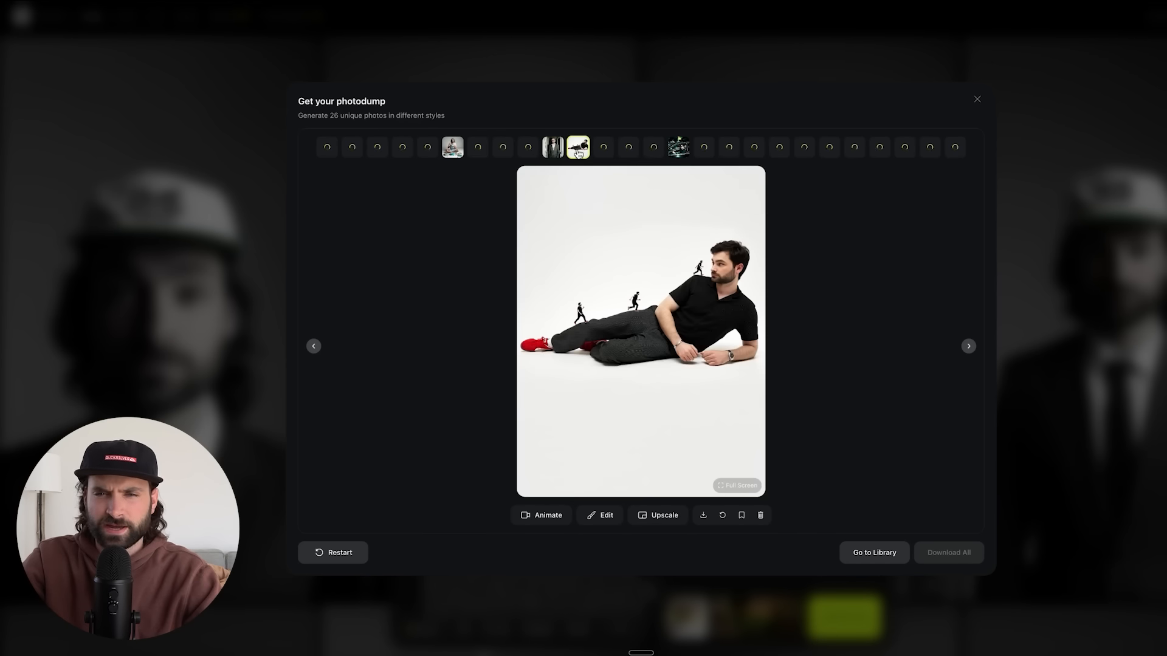
click(706, 149)
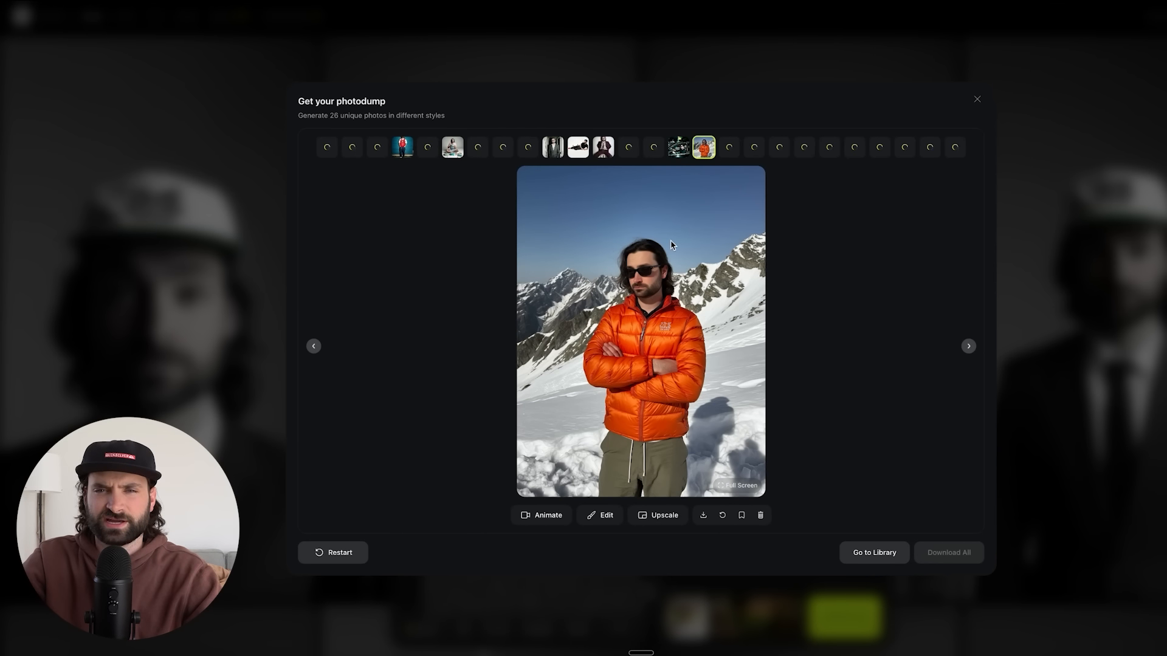
click(603, 148)
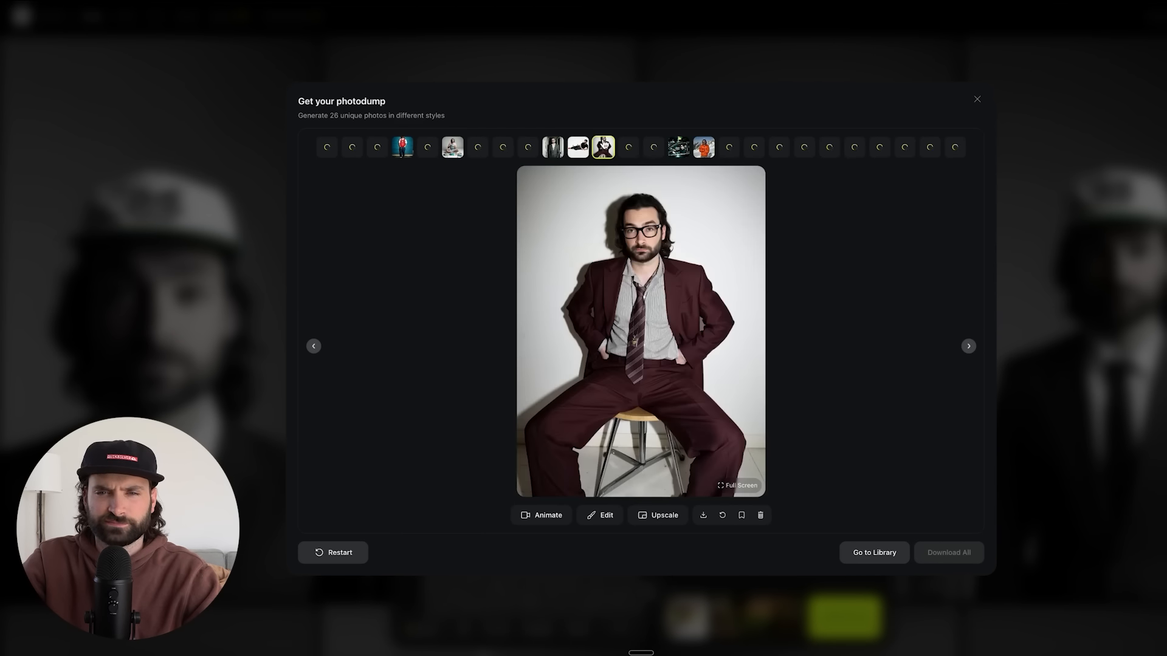
click(882, 148)
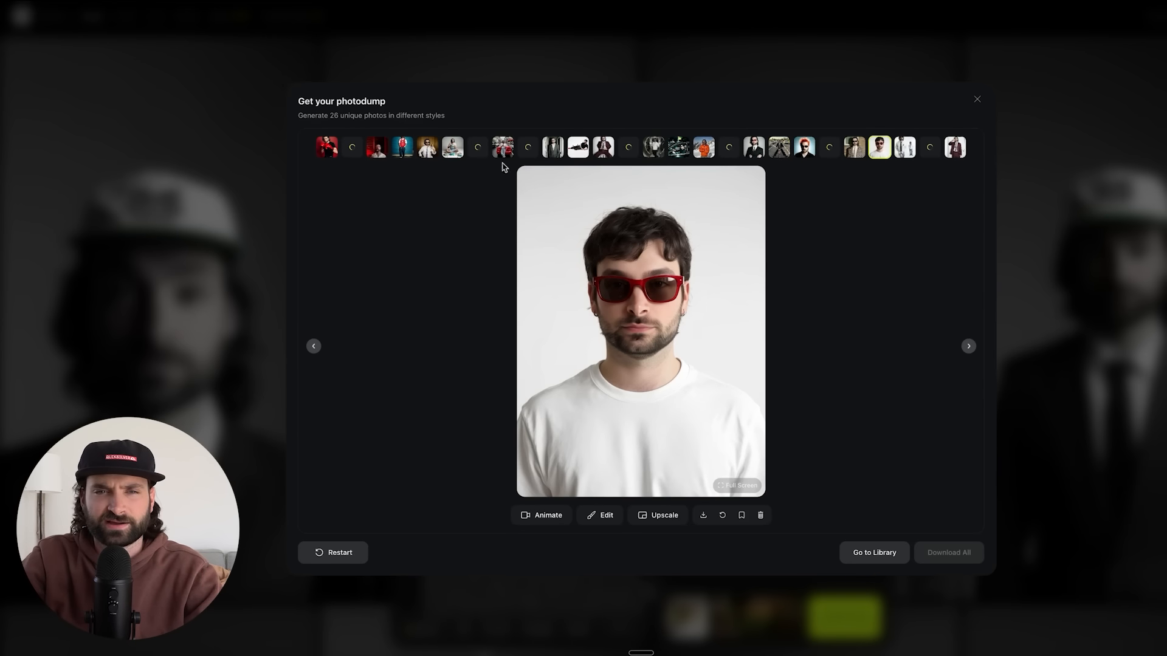
- Look through more of the photodump, from the red-lit and boxing-glove shots to the street, doorway and boat shots
click(401, 151)
click(379, 153)
click(398, 148)
click(377, 152)
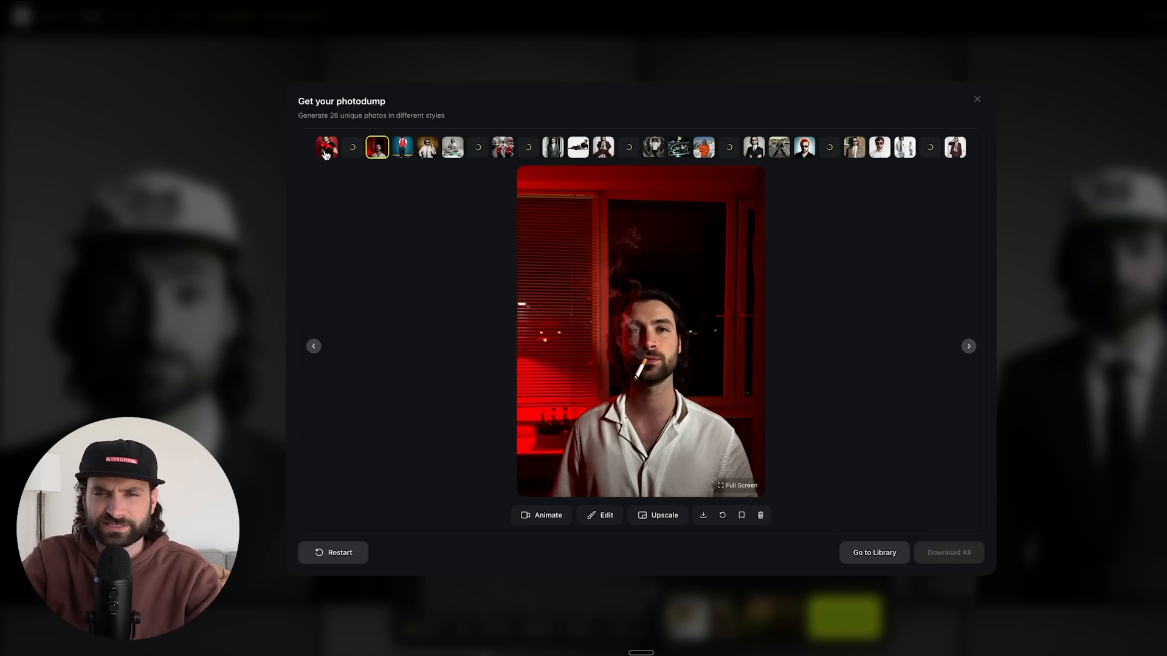
click(327, 151)
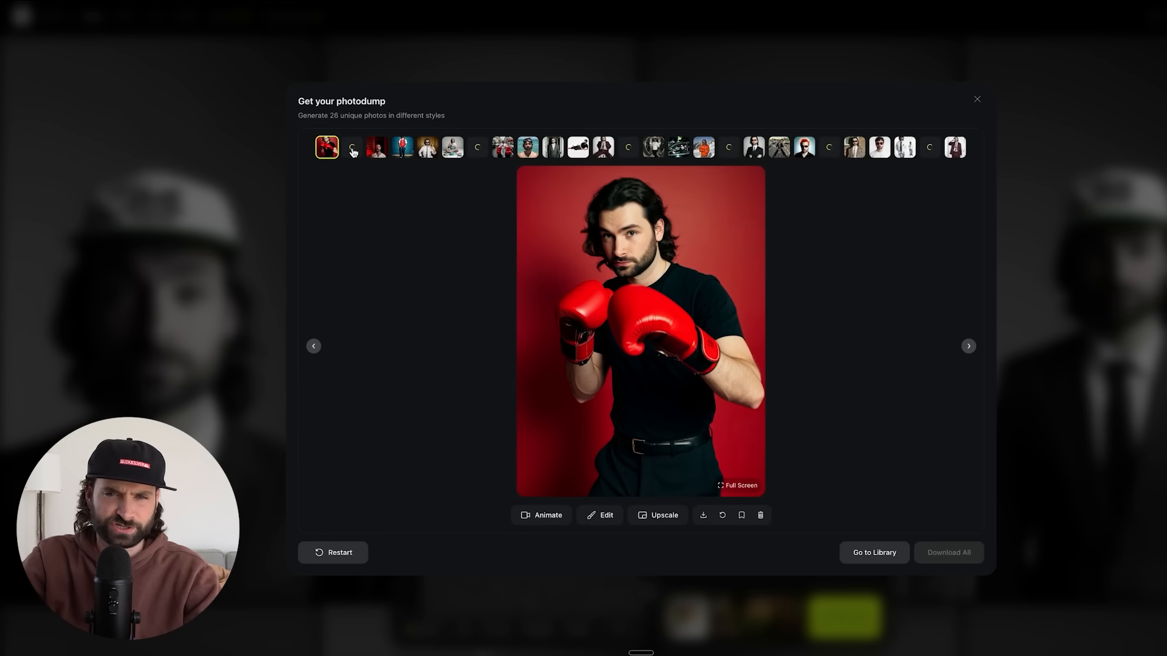
click(425, 153)
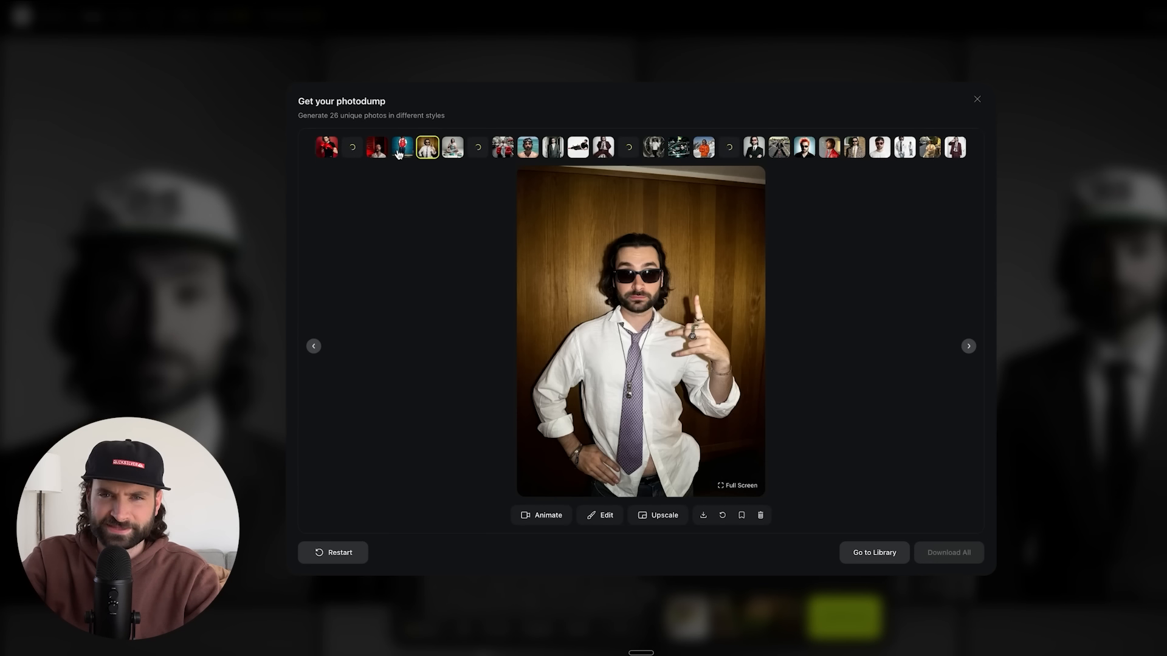
click(503, 147)
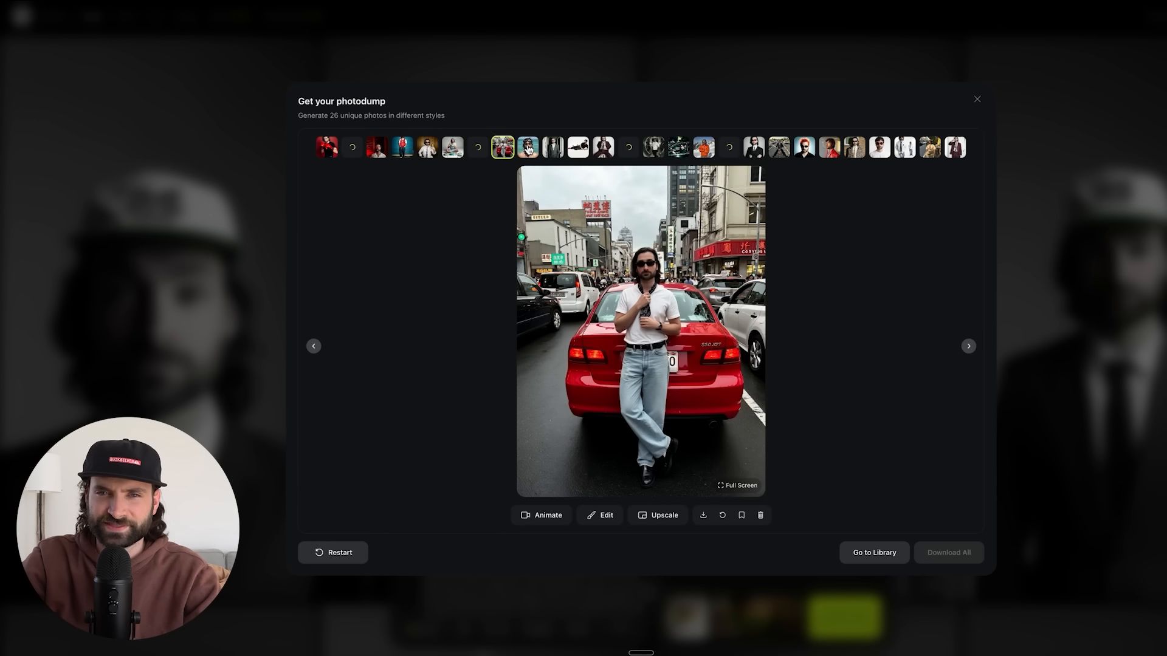
click(605, 149)
click(653, 150)
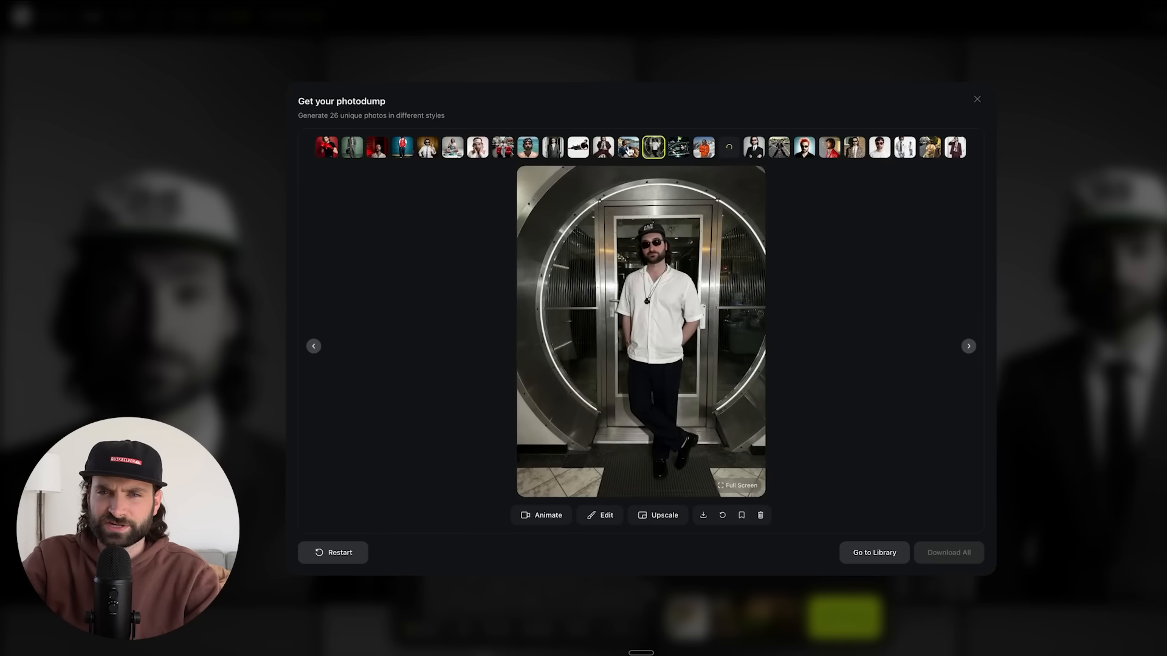
click(629, 150)
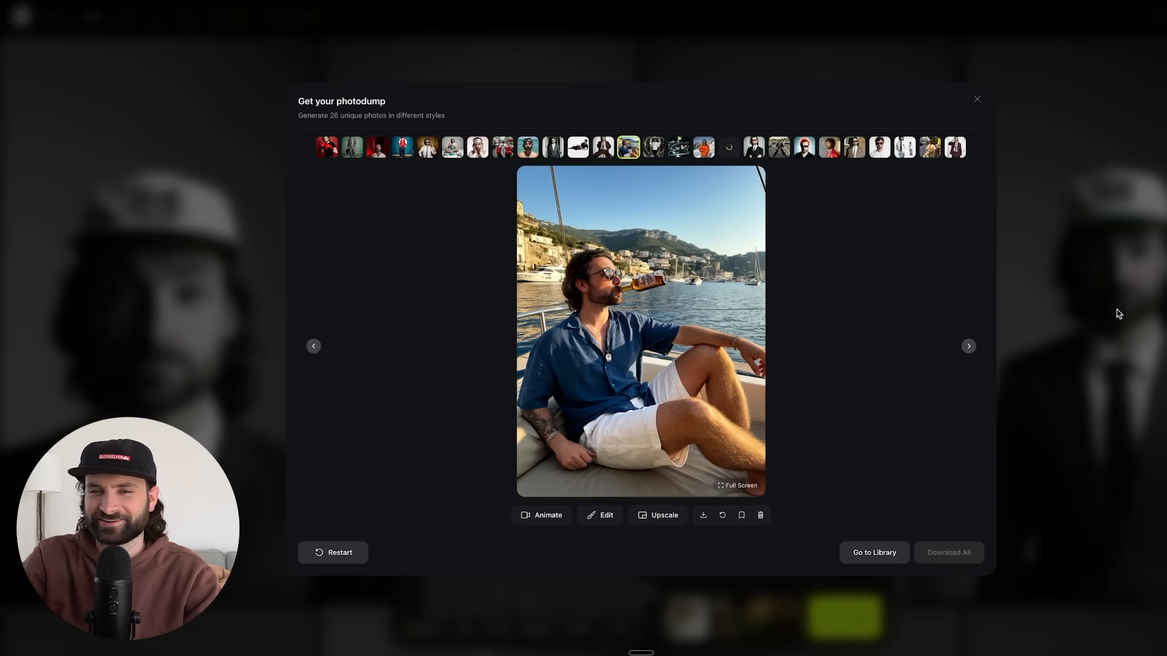
- Leave the photodump for the library and discard the open media draft
click(886, 558)
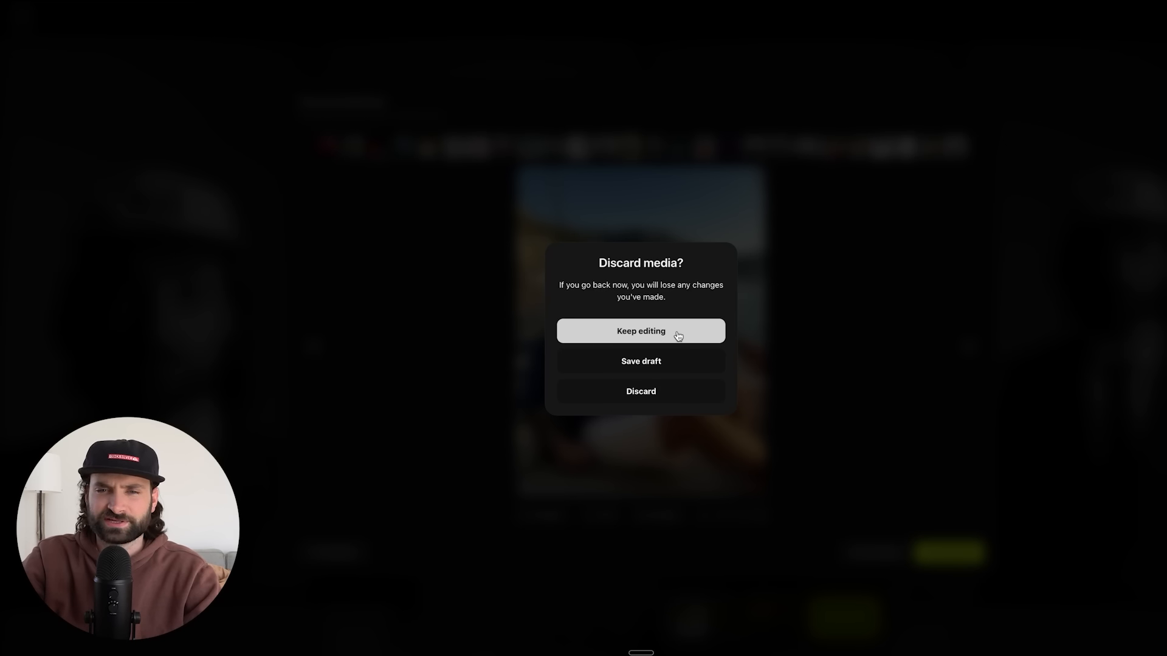
click(662, 392)
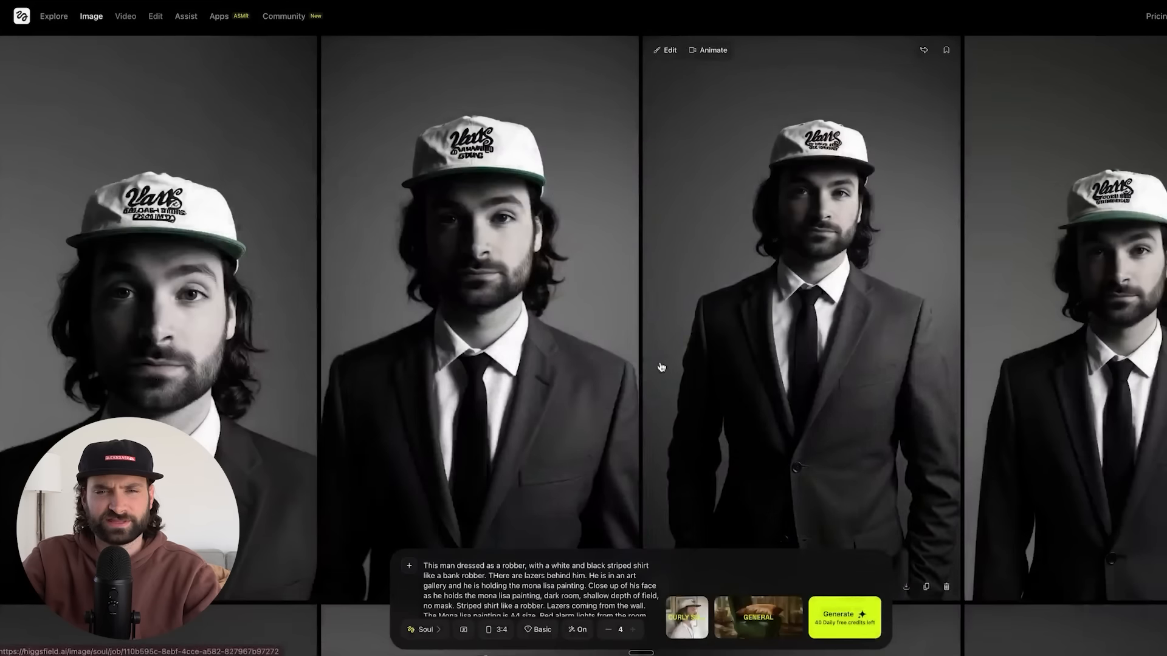
- Generate four 3:4 images from the robber prompt with the Curly Sunlit Wanderer character
click(496, 630)
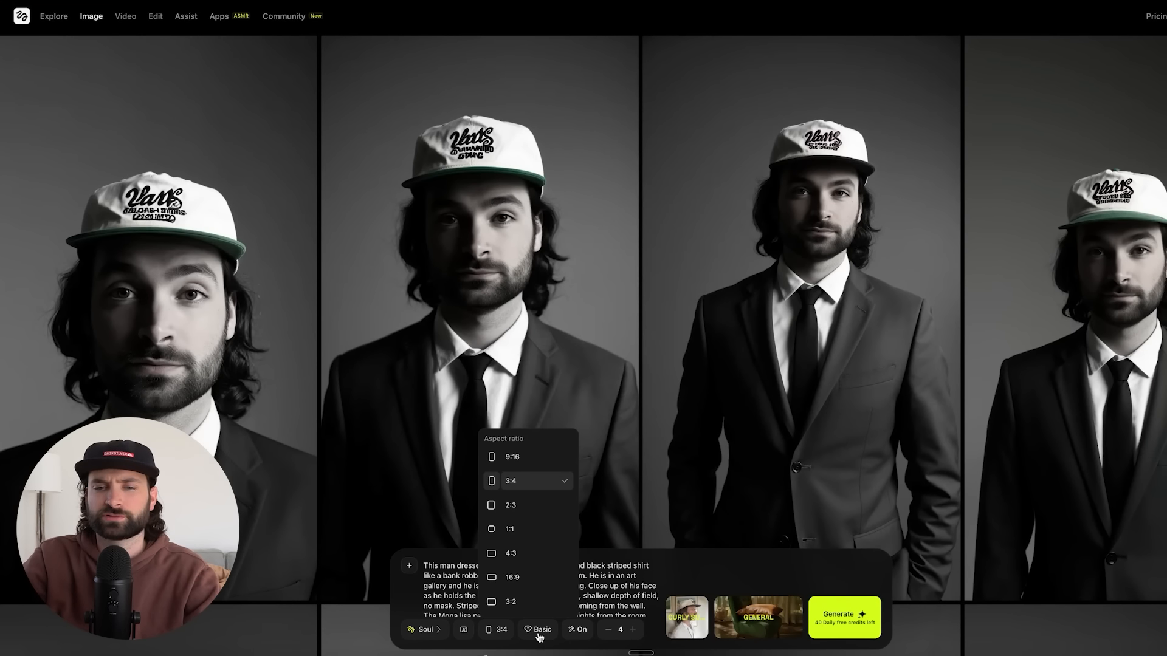
click(687, 618)
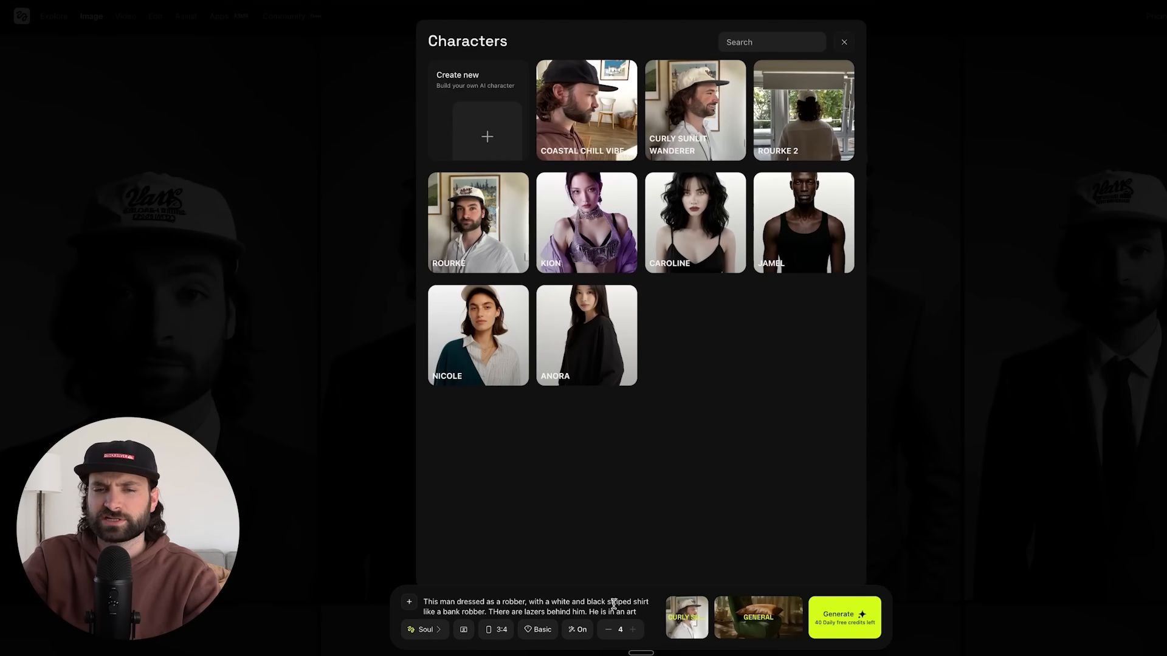
click(845, 617)
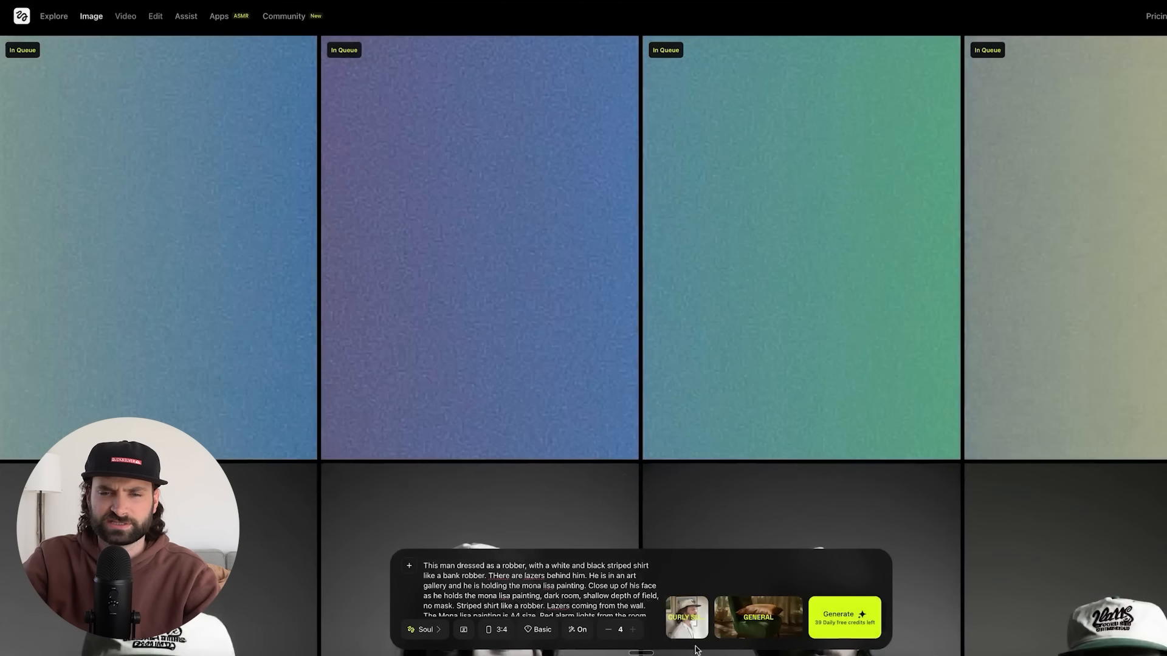
- Switch the character to Coastal Chill Vibe and generate four more images from the same robber prompt
click(679, 623)
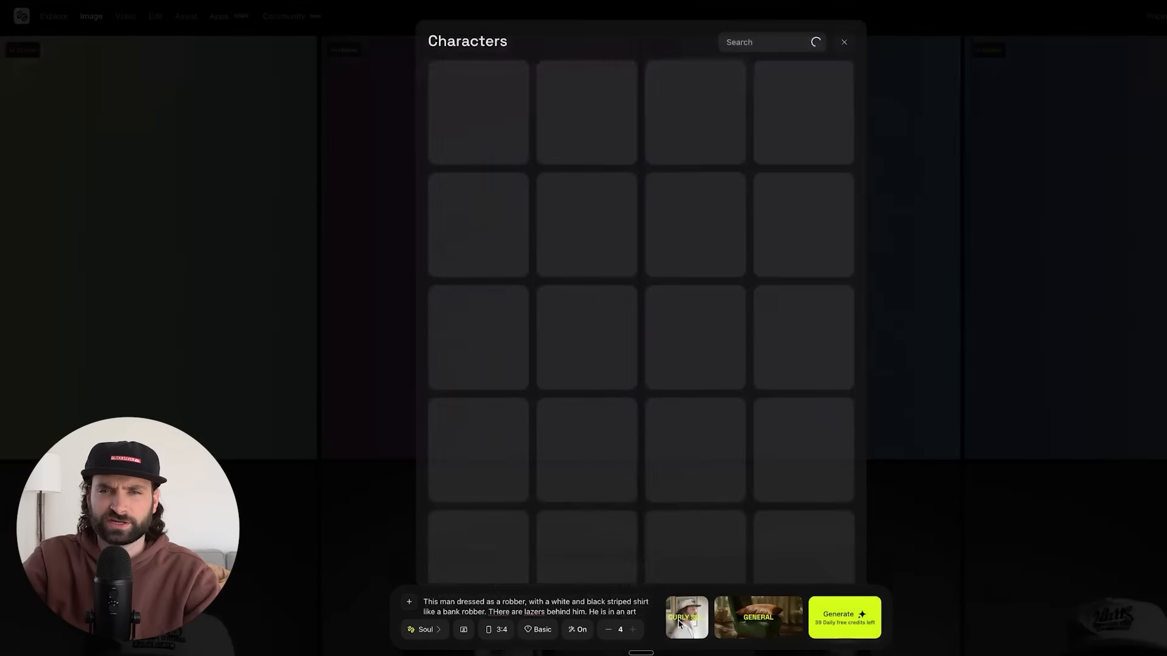
click(586, 112)
click(843, 626)
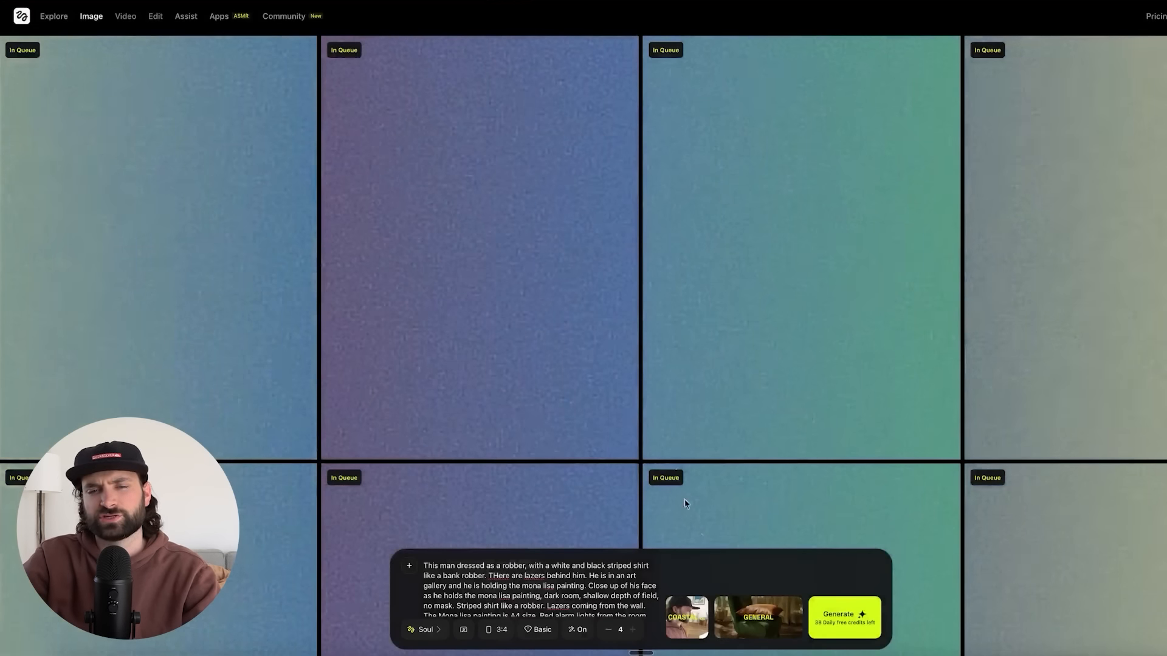
- Read the end of the robber prompt and view the second black-and-white suit portrait in full screen
scroll(546, 581, down, 1)
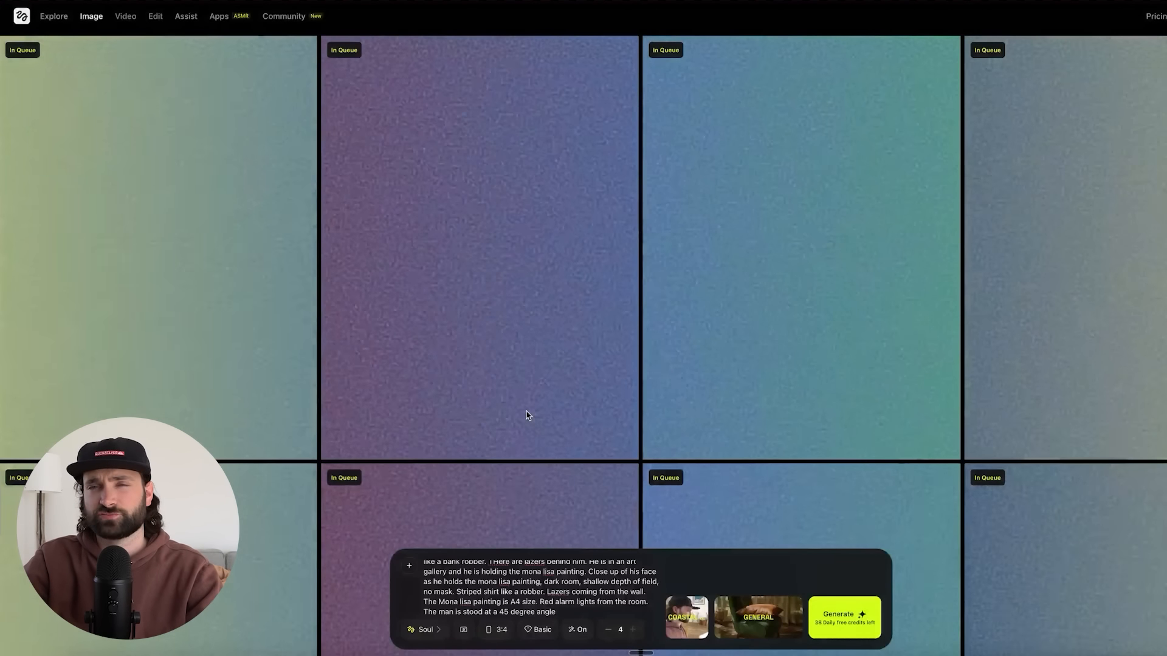
scroll(527, 415, down, 5)
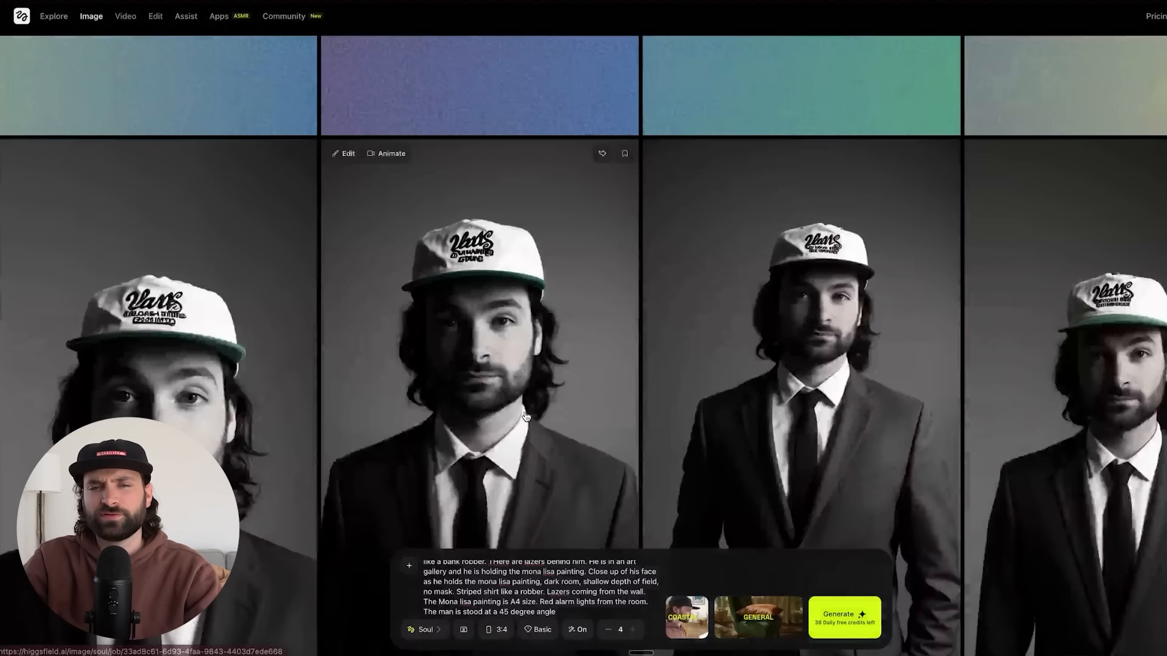
click(608, 265)
click(637, 174)
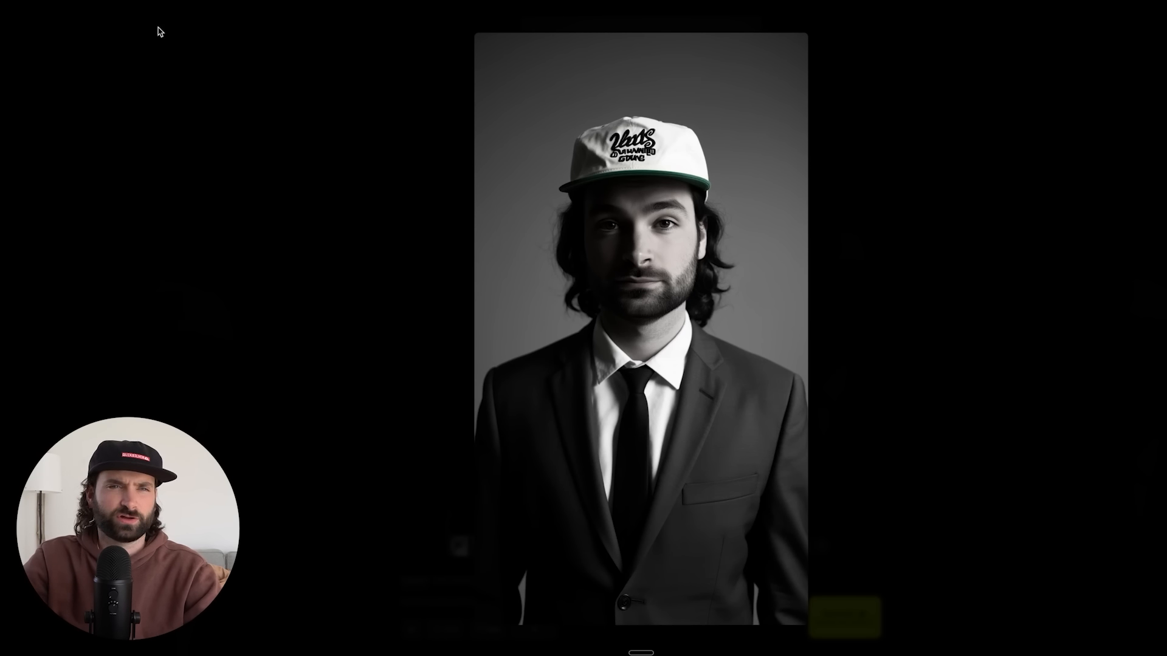
click(239, 99)
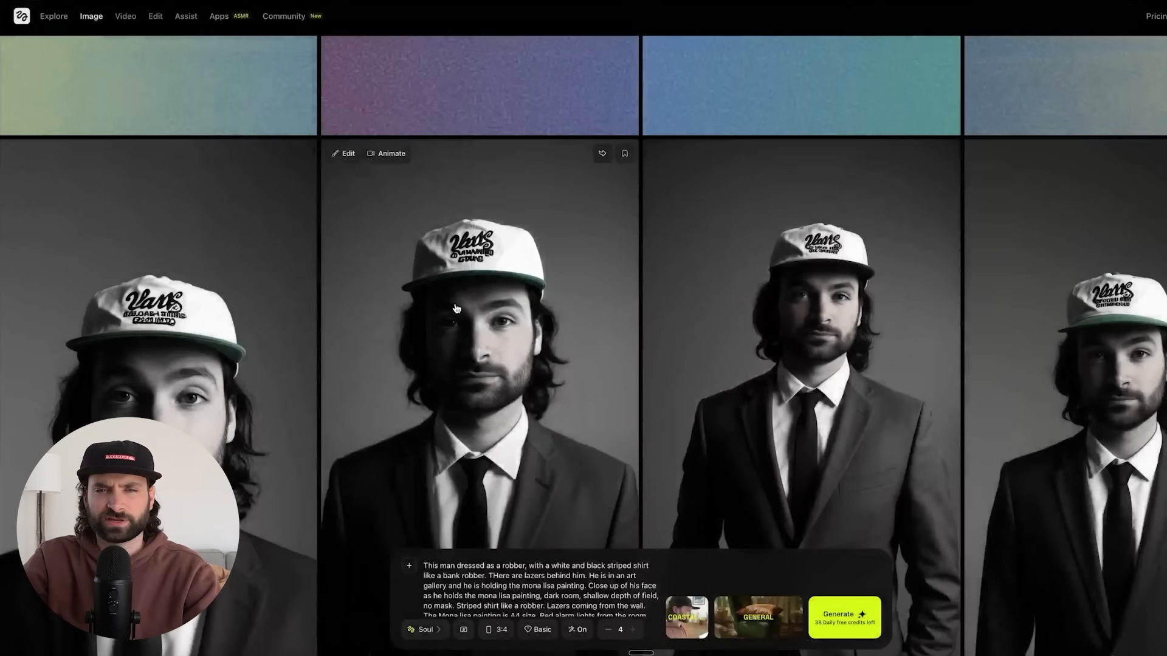
- Browse the gallery's photodump images and older generations, enlarging the pink sleep-mask portrait along the way
scroll(456, 308, down, 15)
scroll(457, 308, down, 10)
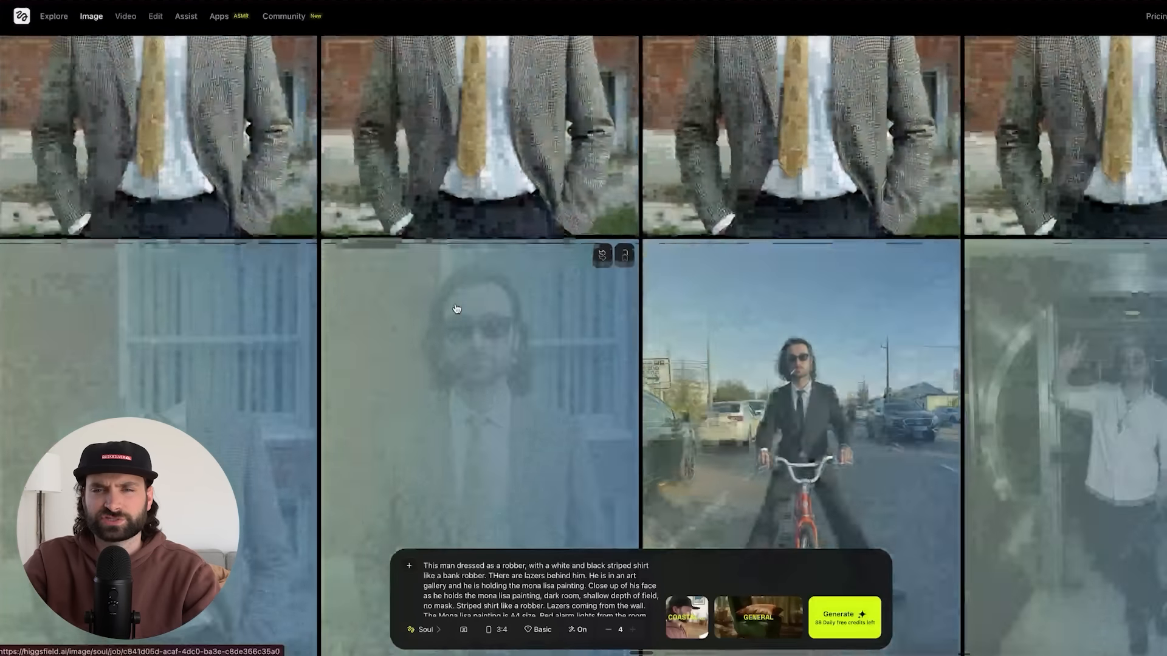
scroll(456, 309, down, 10)
scroll(457, 309, down, 7)
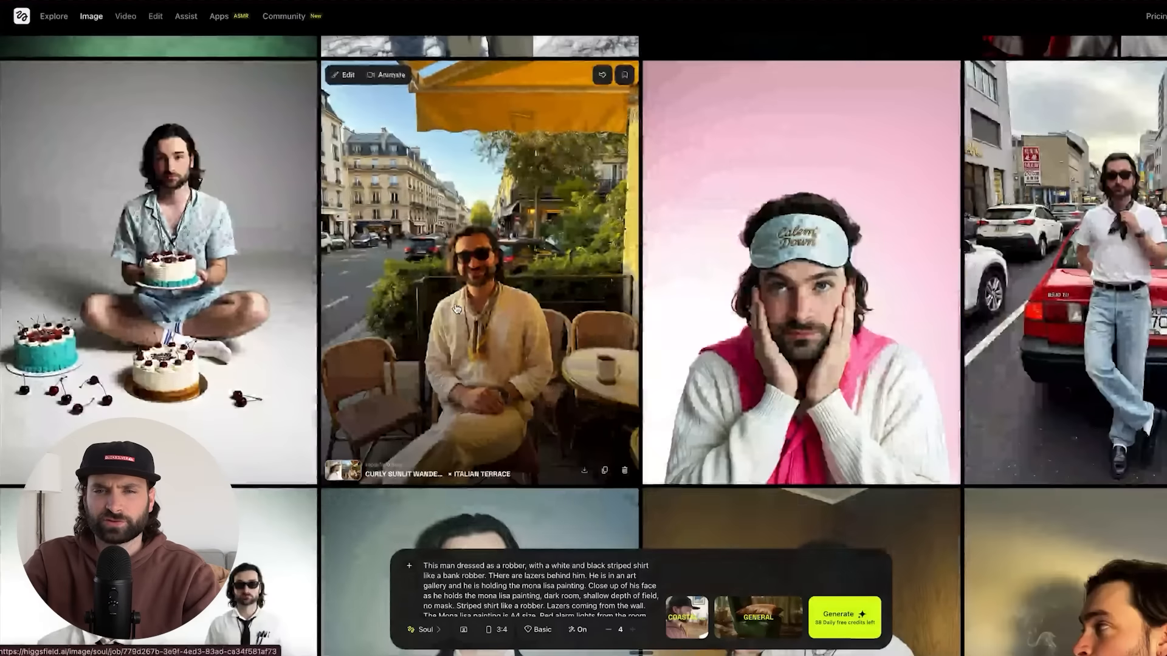
click(911, 347)
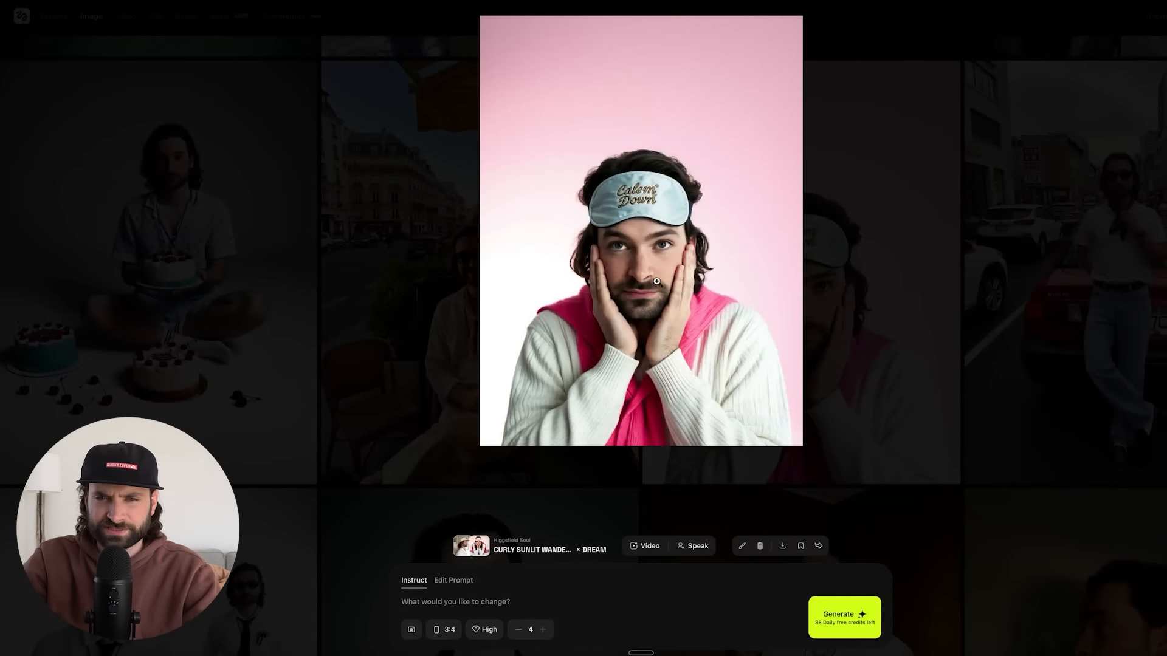
click(1079, 257)
scroll(802, 313, down, 7)
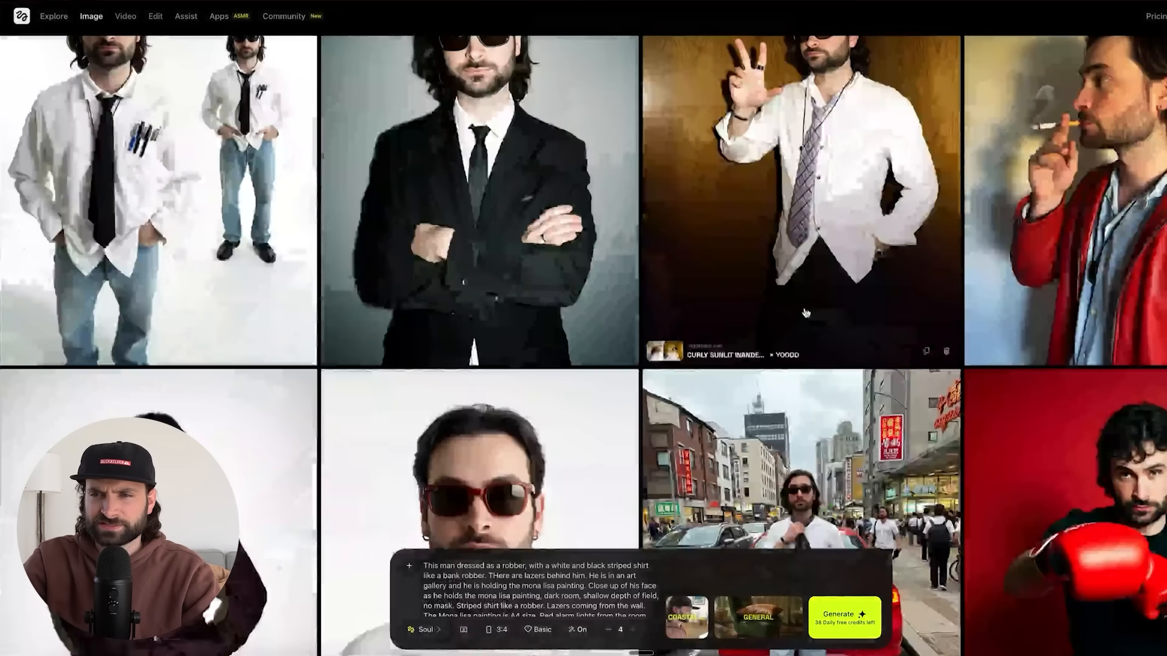
scroll(802, 313, down, 1)
scroll(802, 313, down, 3)
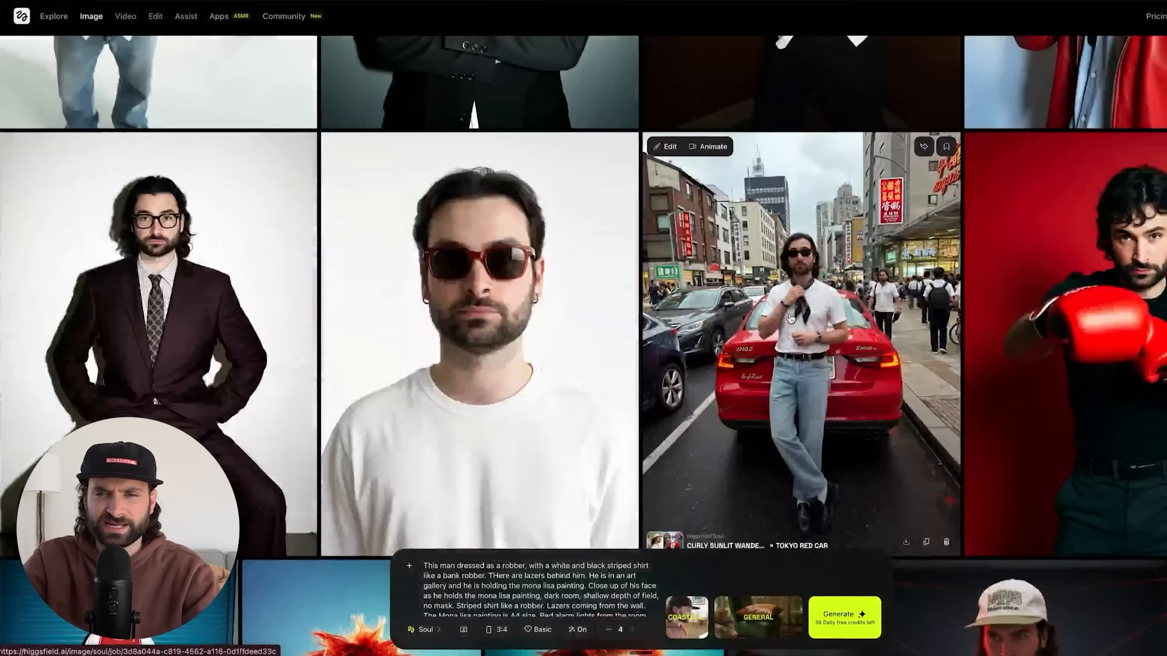
scroll(790, 320, down, 5)
scroll(791, 319, down, 10)
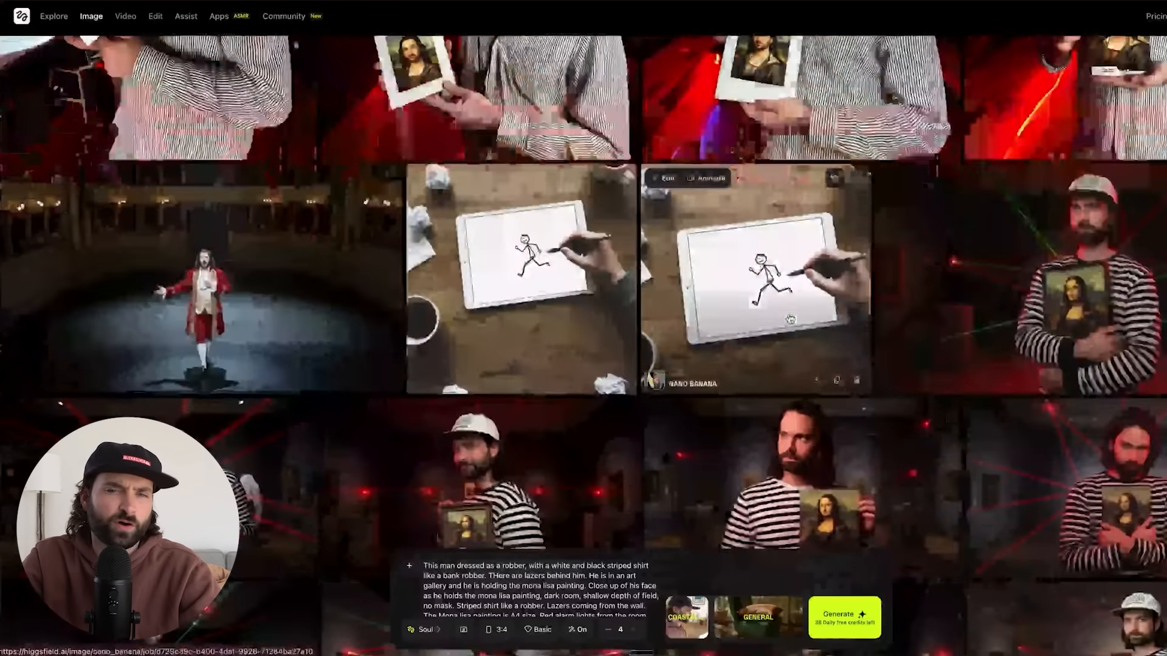
- Look through the older gallery generations and return to the recent Soul photodump, enlarging the sleepover portrait with the cherry cakes
scroll(789, 320, down, 10)
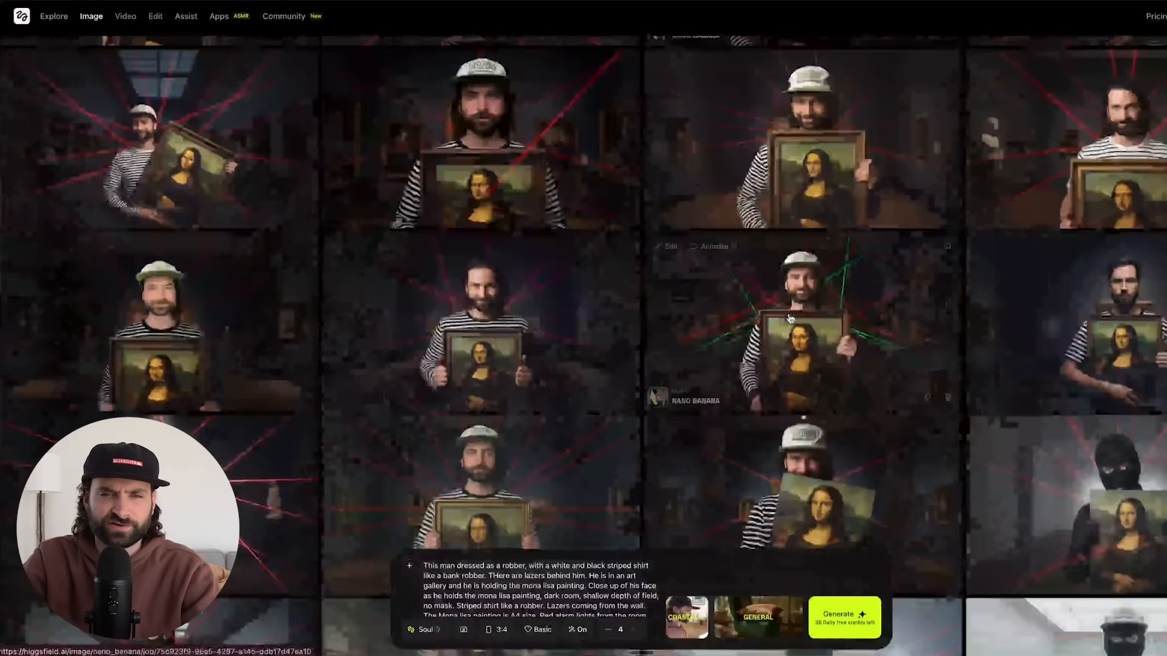
scroll(790, 319, down, 1)
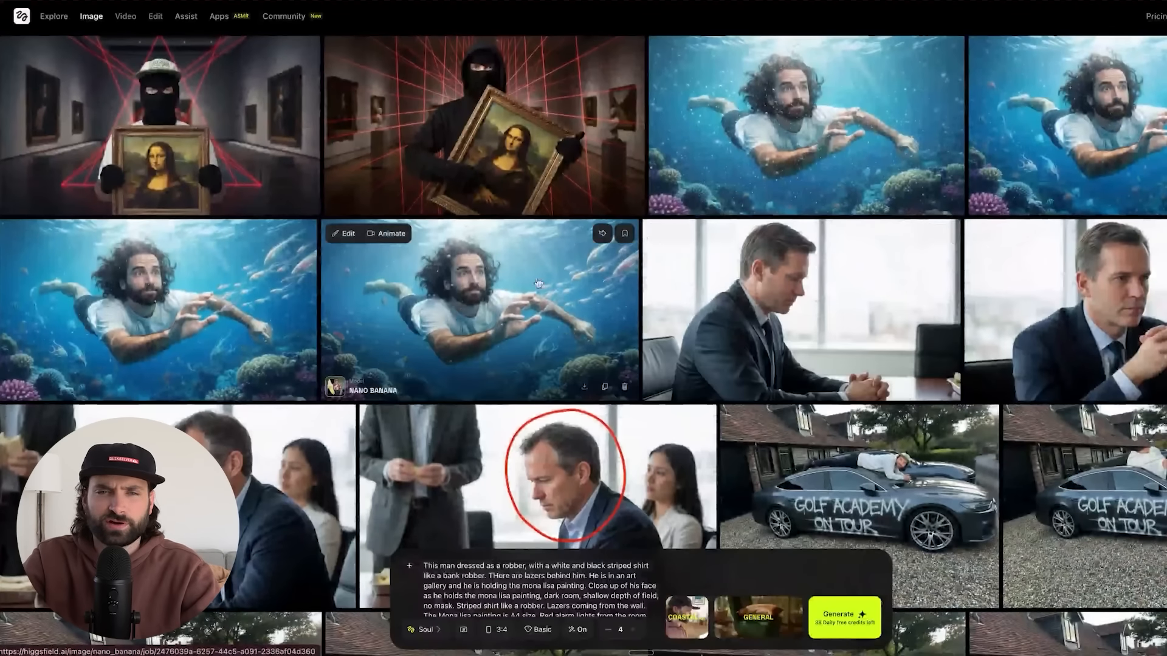
scroll(502, 301, down, 15)
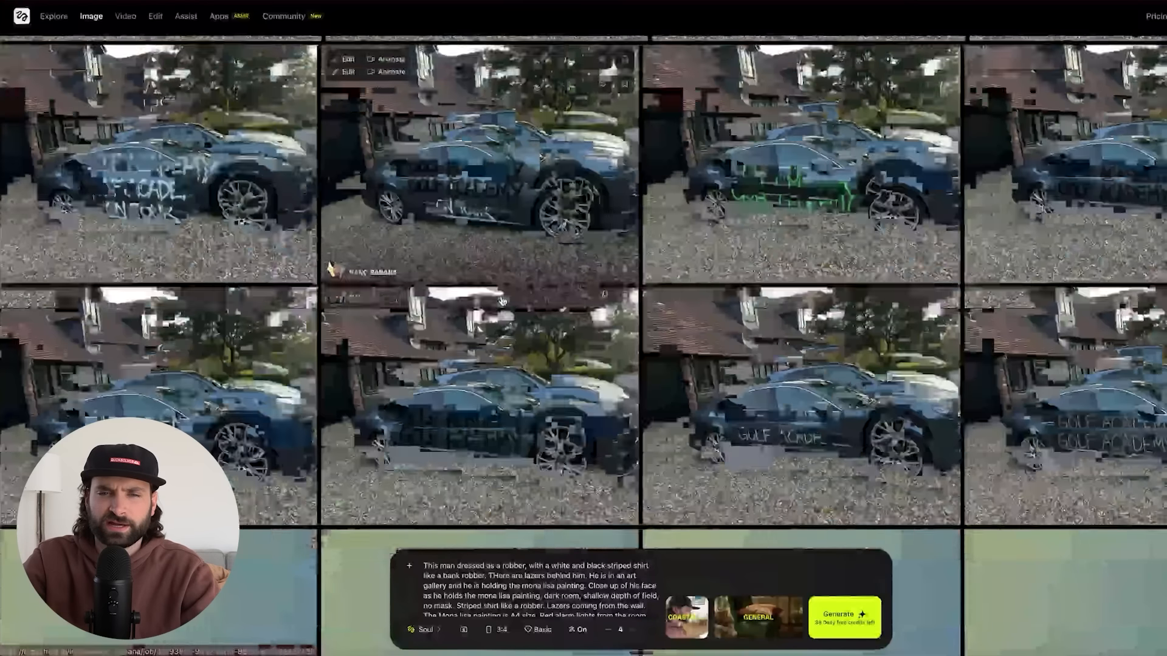
scroll(502, 301, down, 10)
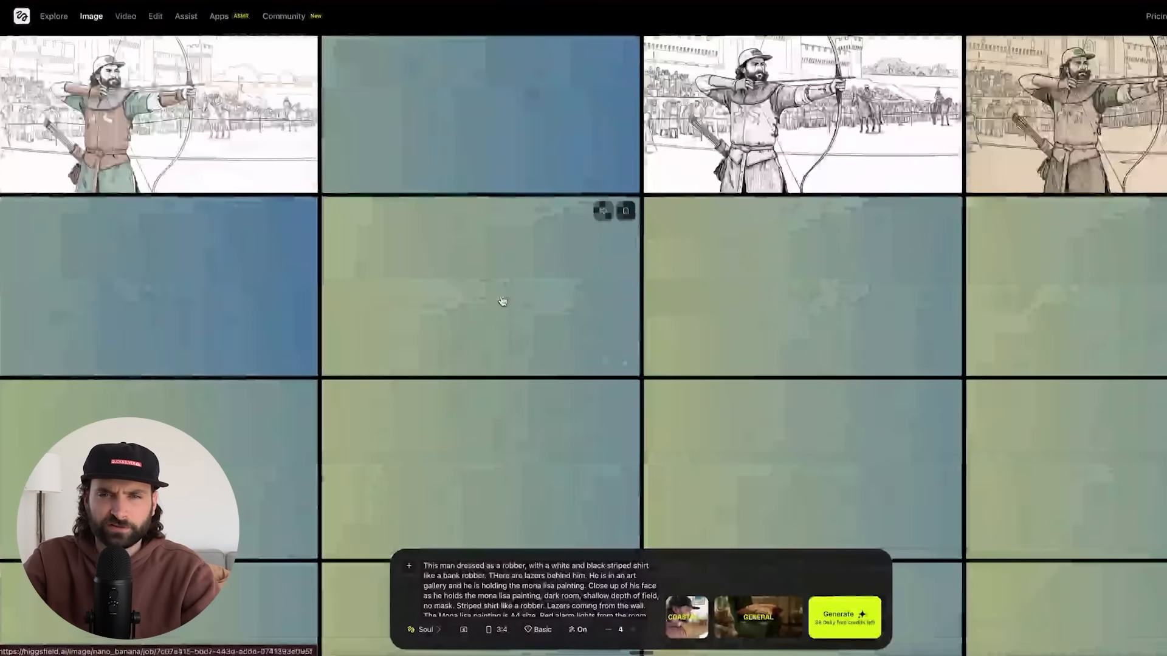
scroll(502, 300, down, 6)
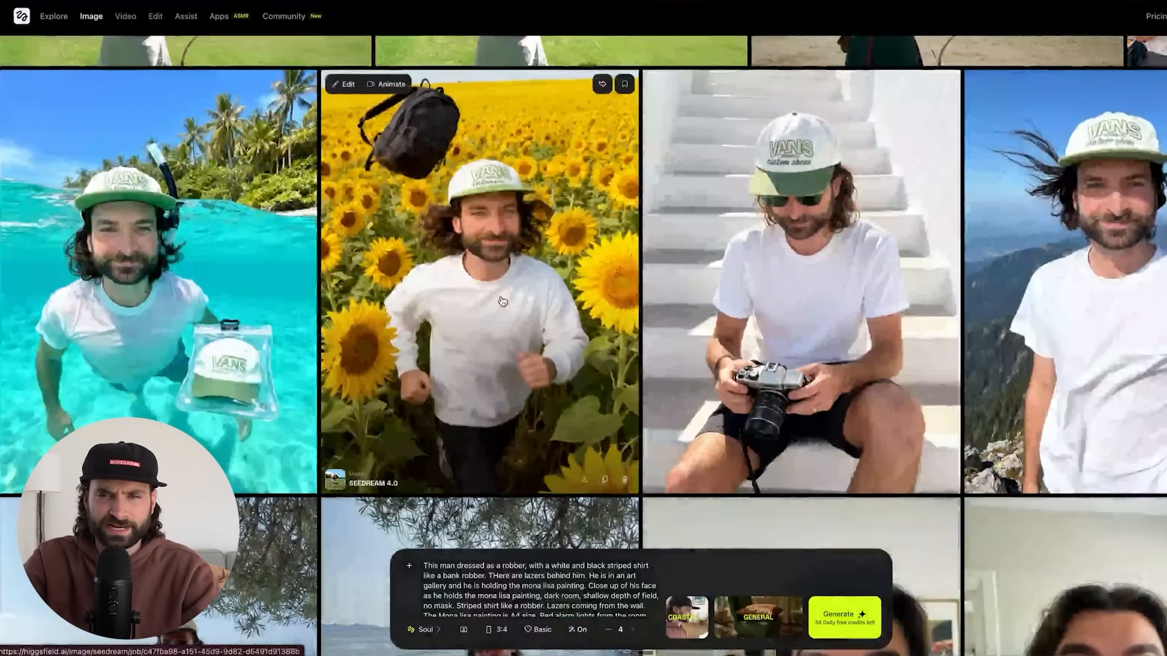
scroll(502, 301, up, 20)
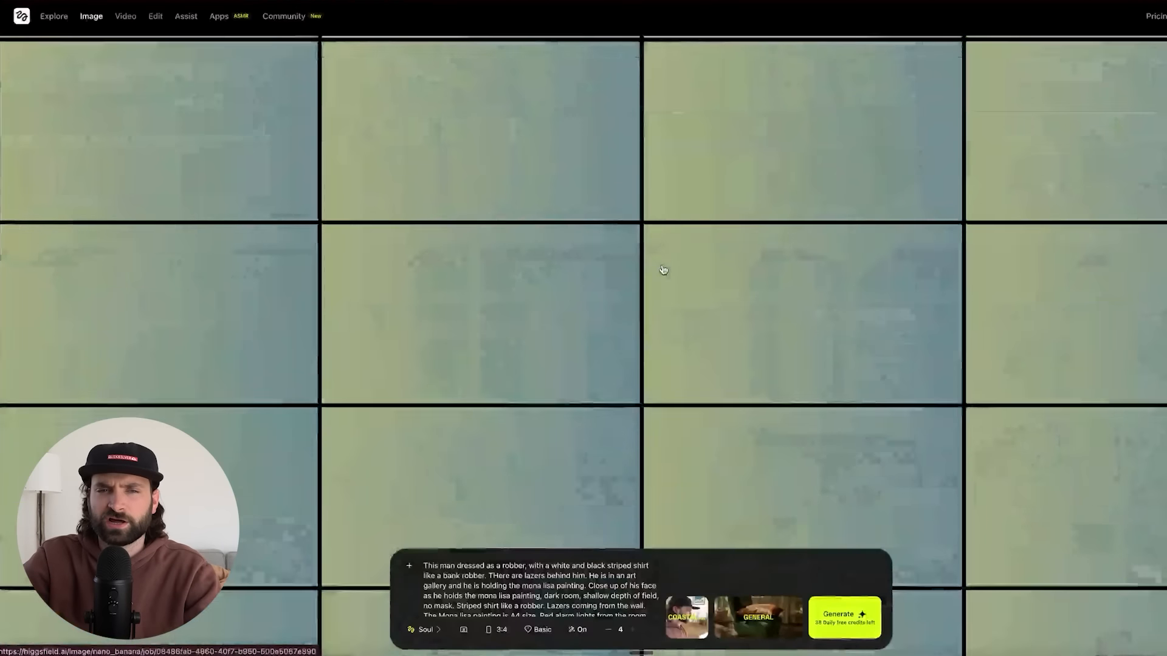
scroll(546, 249, up, 20)
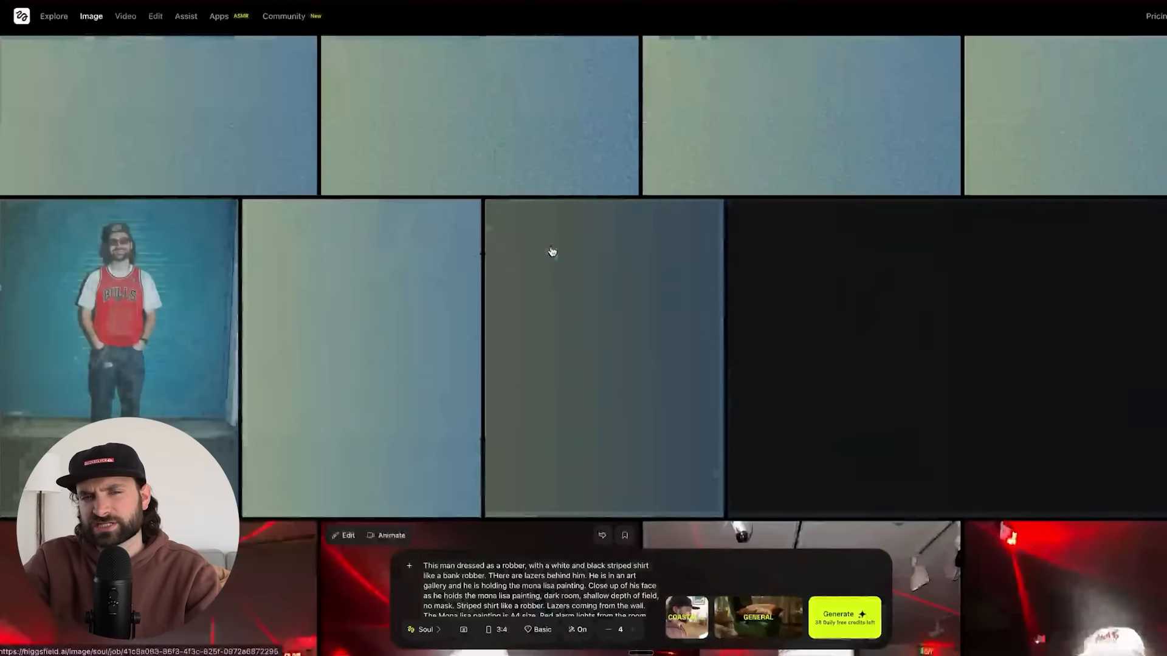
scroll(552, 251, up, 5)
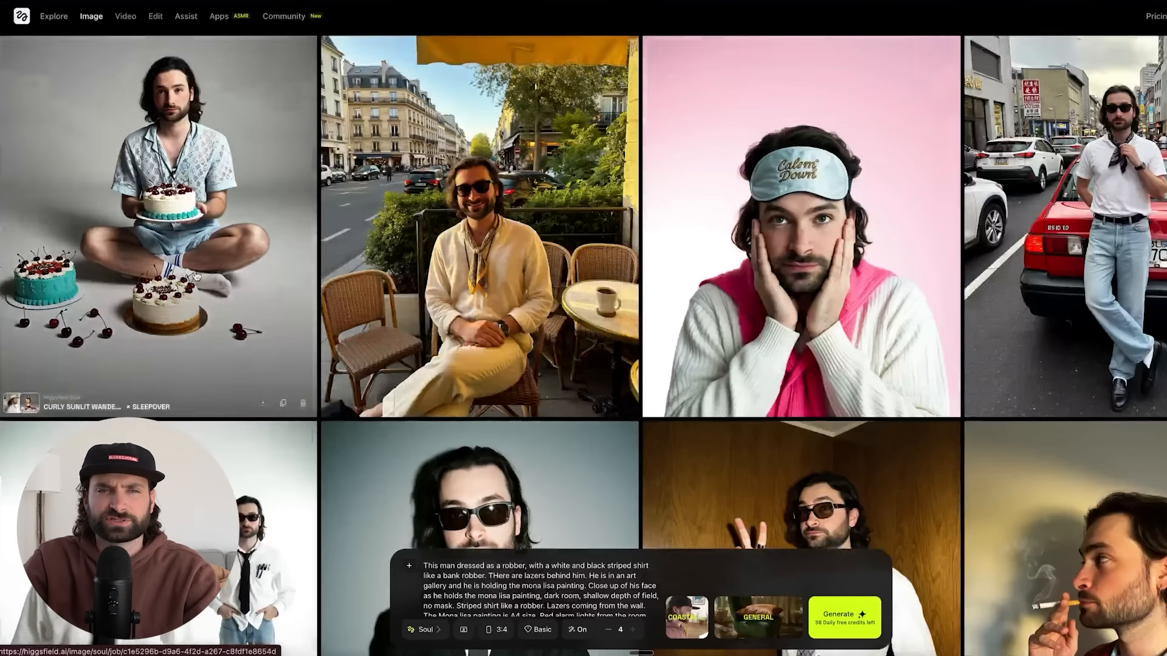
click(196, 277)
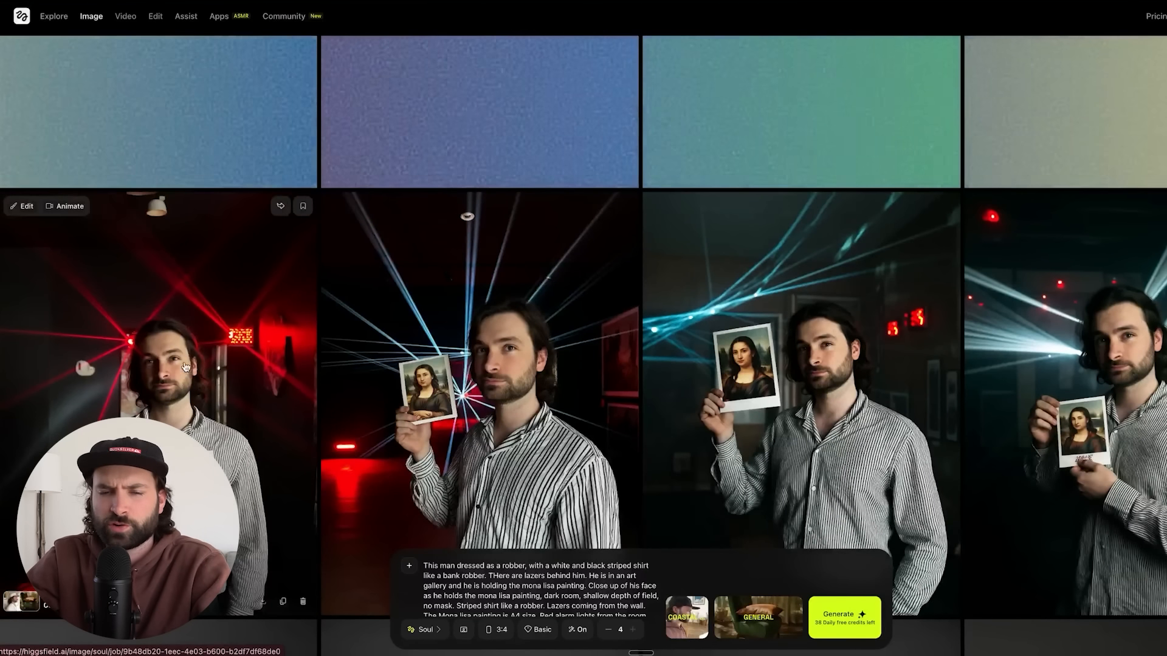
- Enlarge the red-laser robber portrait, close it and compare the Curly Sunlit Wanderer images with the Coastal Chill Vibe ones
click(150, 374)
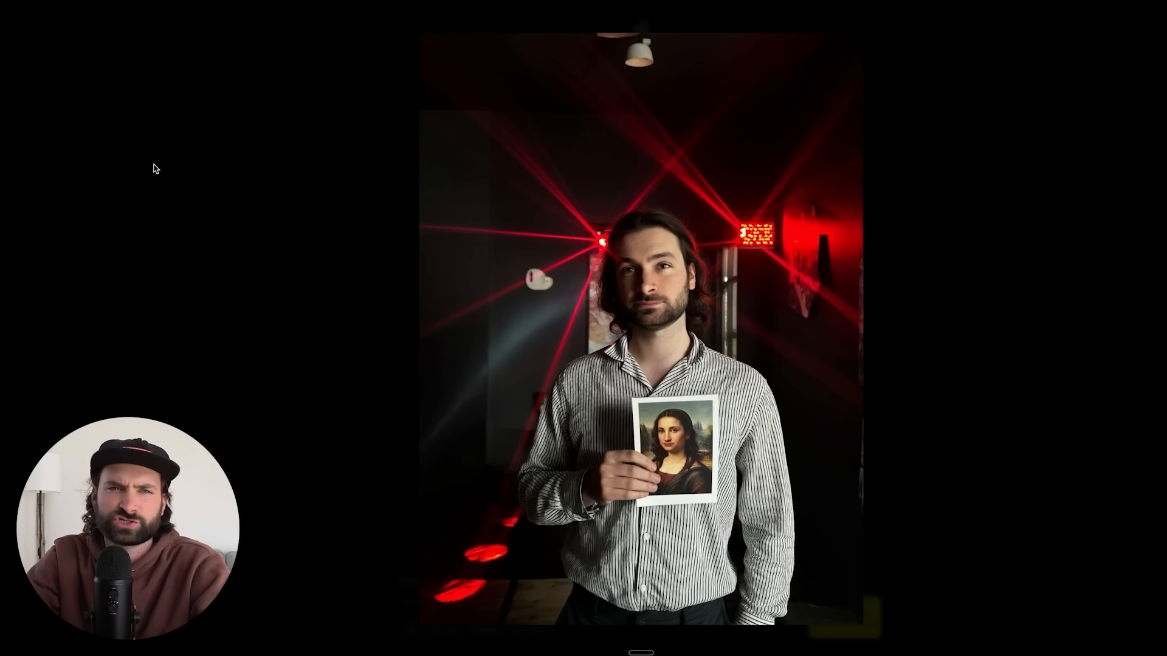
key(Escape)
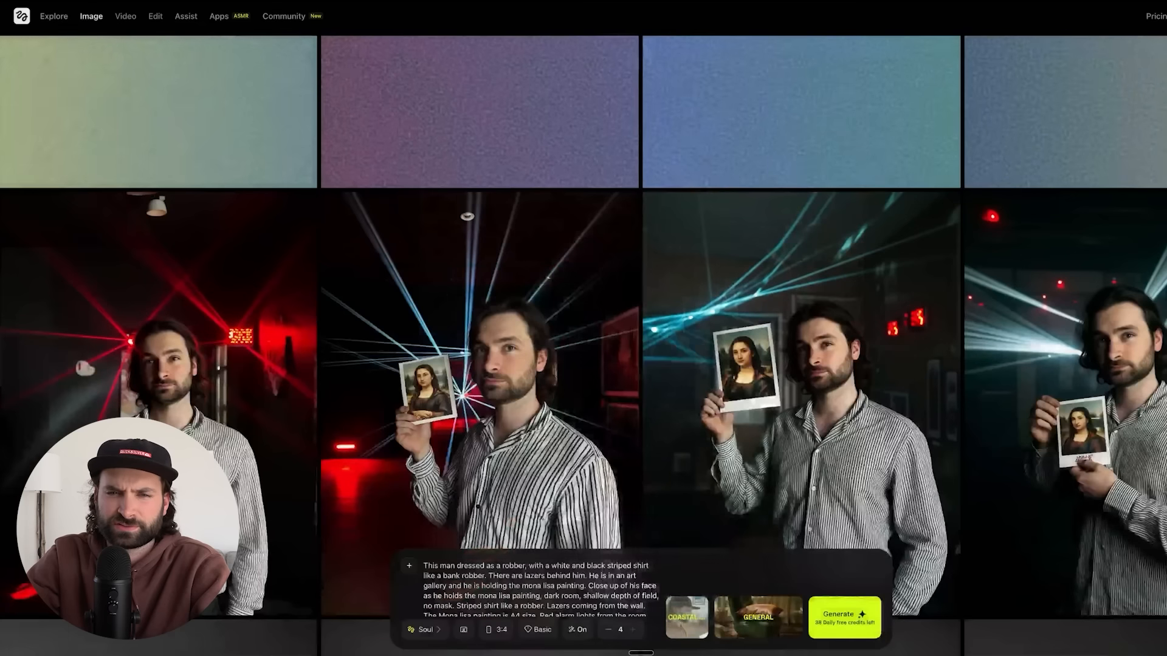
scroll(565, 401, up, 1)
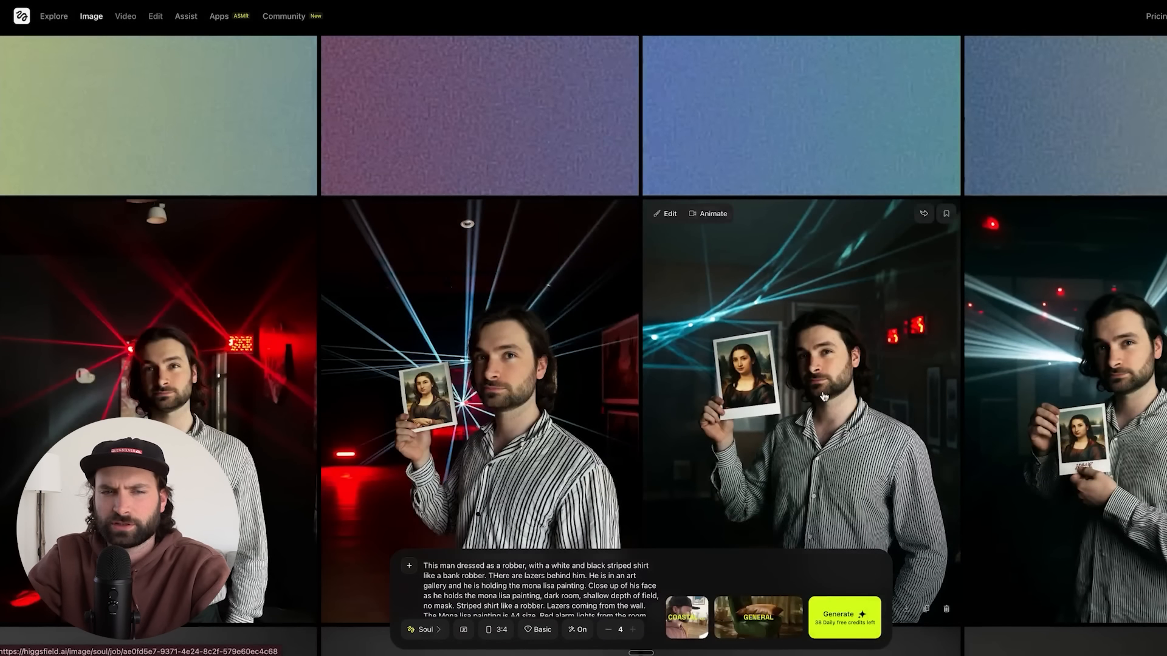
scroll(448, 286, up, 4)
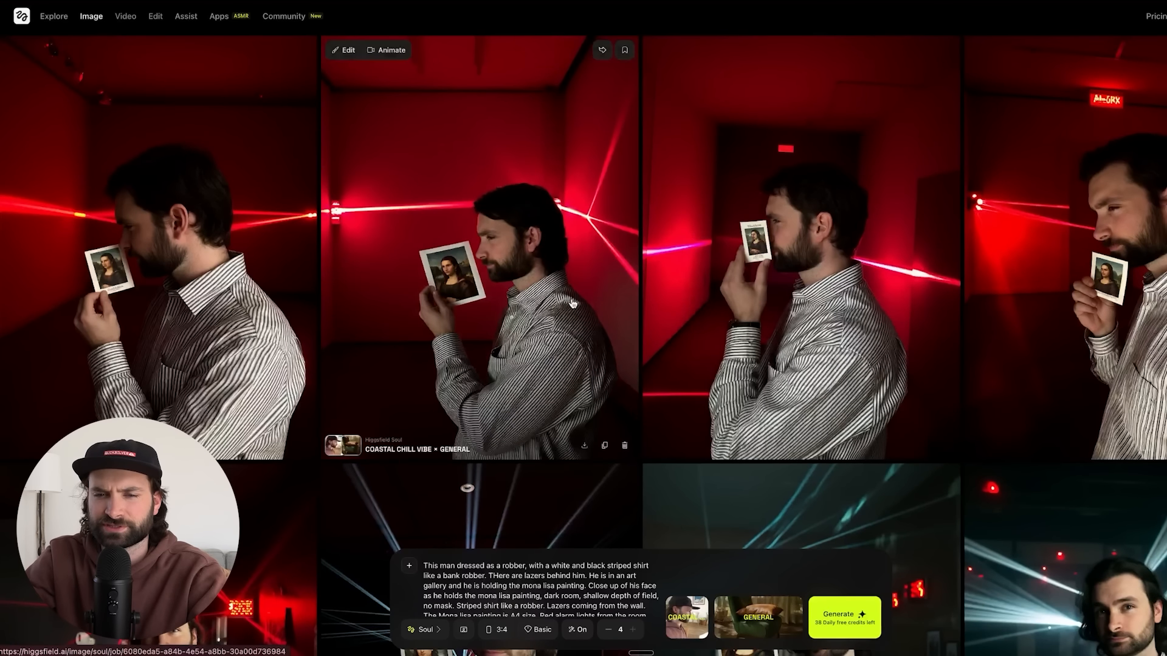
scroll(571, 304, down, 2)
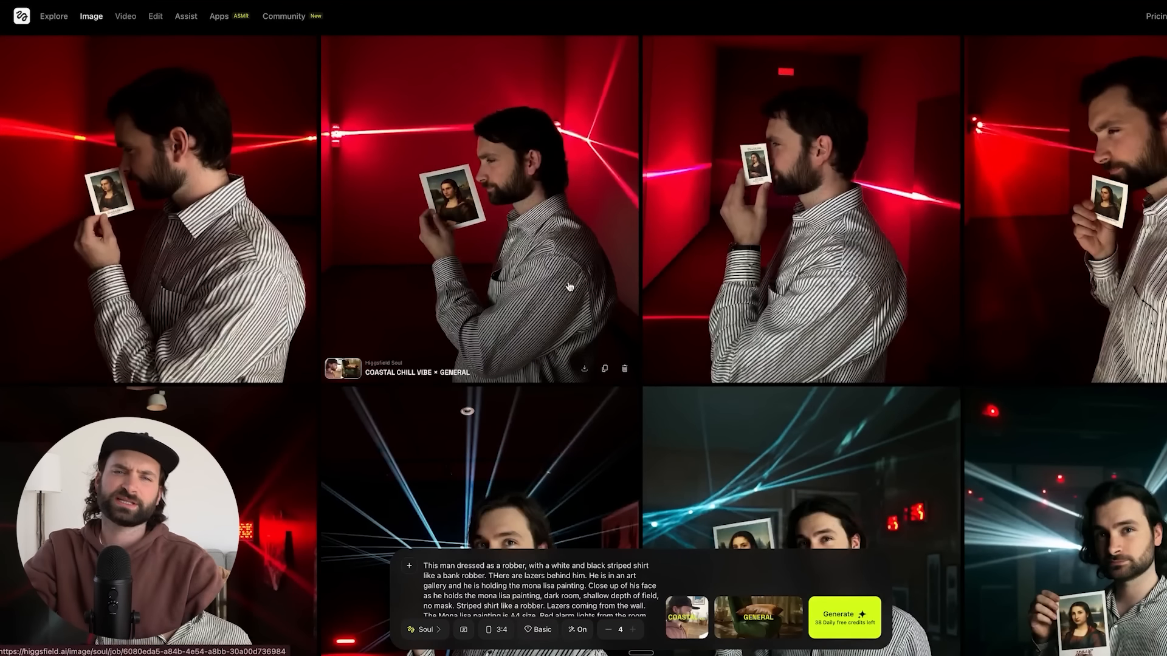
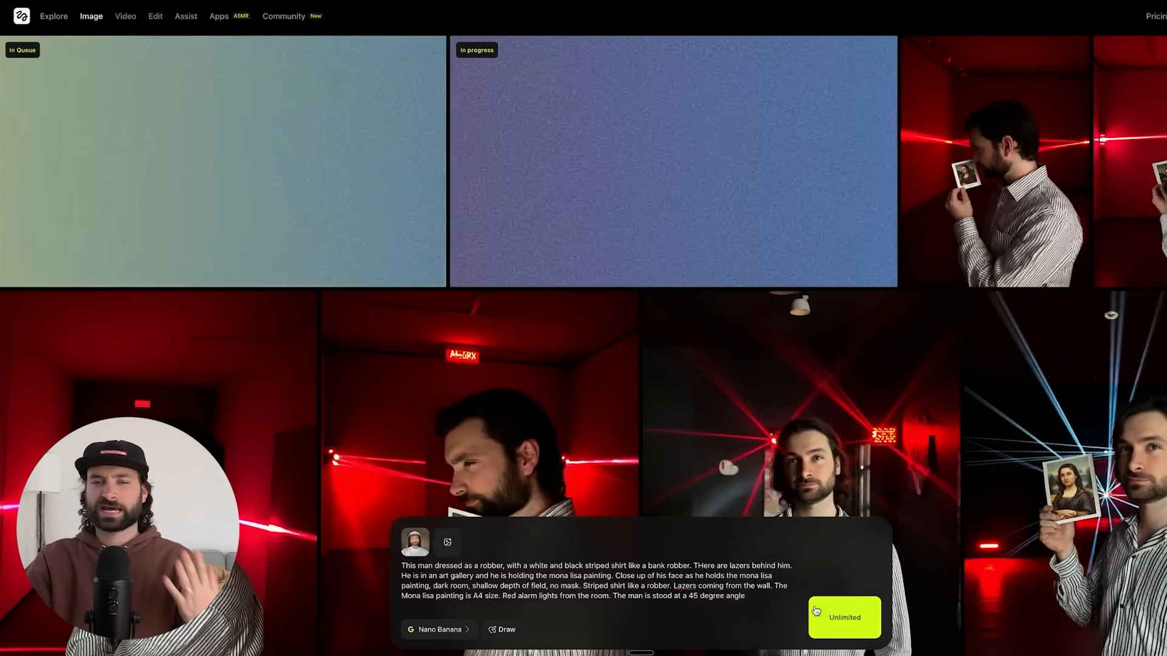
- Generate several more Nano Banana images from the robber prompt, adding "He is wearing a green vans hat" to it
click(844, 619)
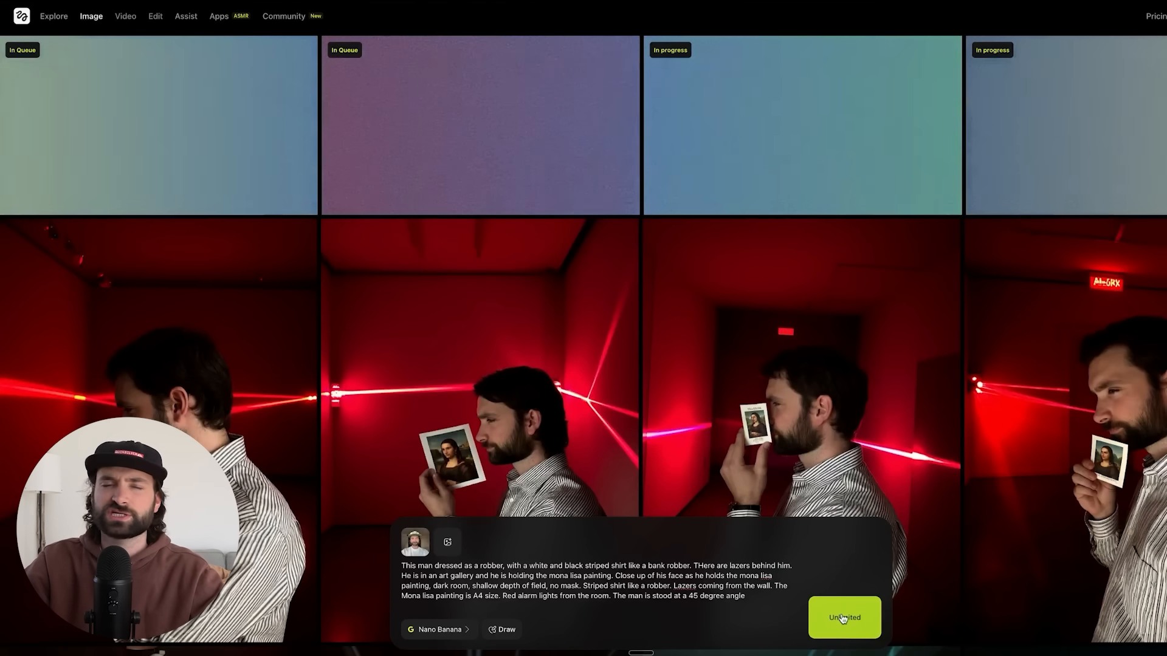
click(843, 619)
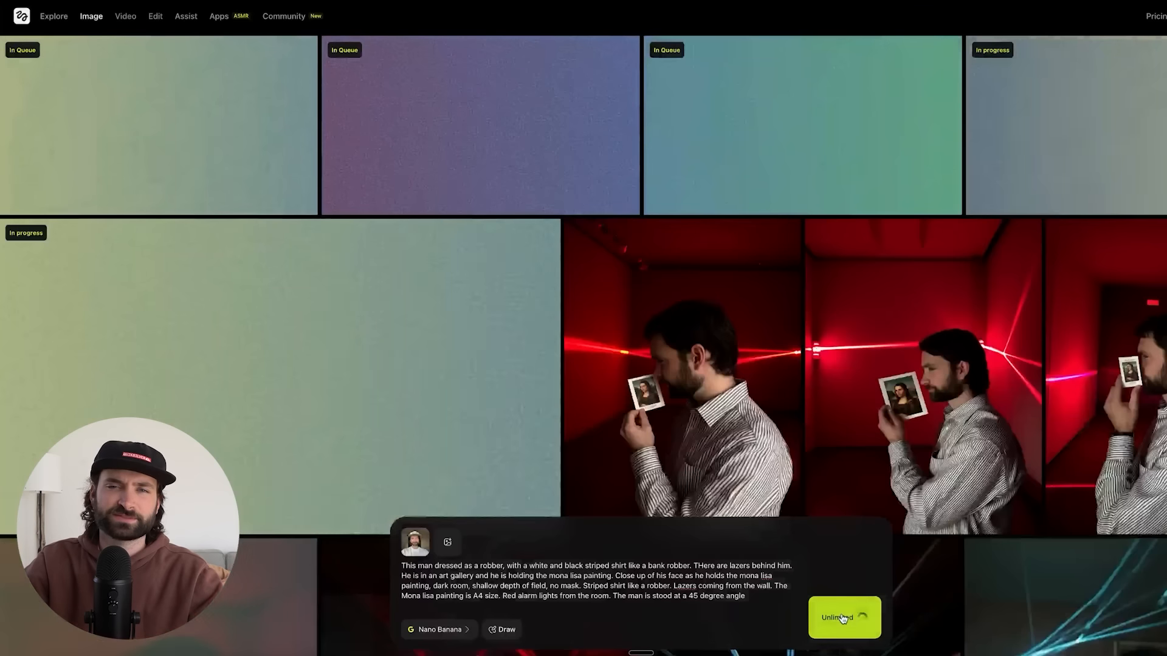
click(844, 619)
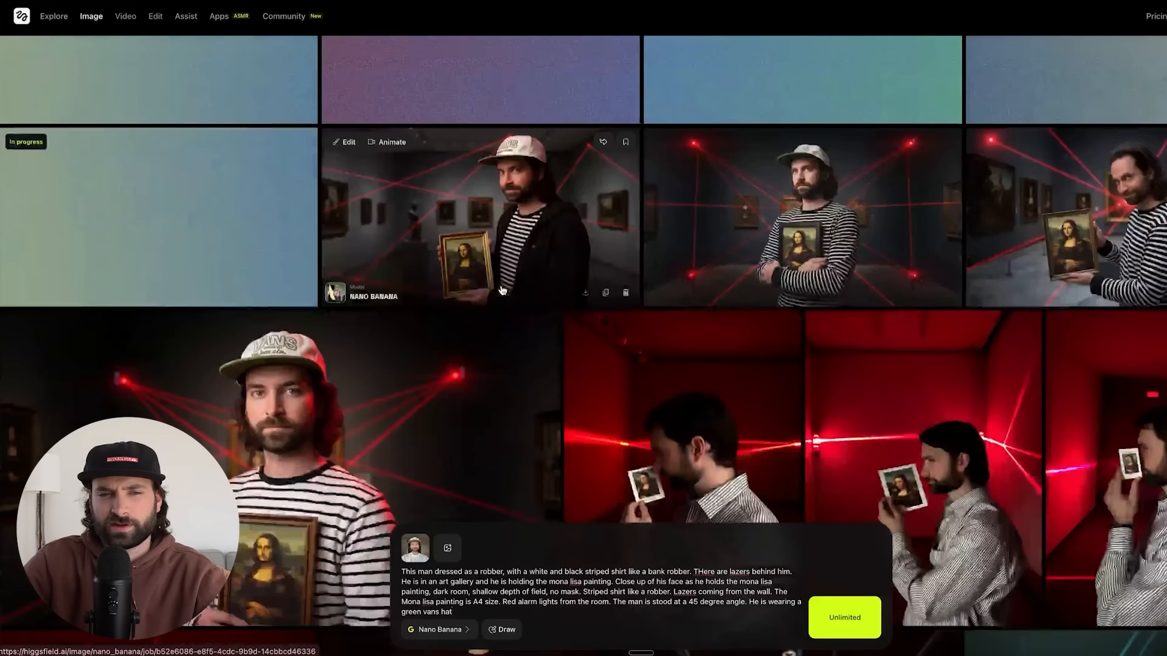
- Enlarge the large front-facing Vans-cap robber portrait and the hatless robber tilting the Mona Lisa, closing each after viewing
scroll(475, 328, up, 2)
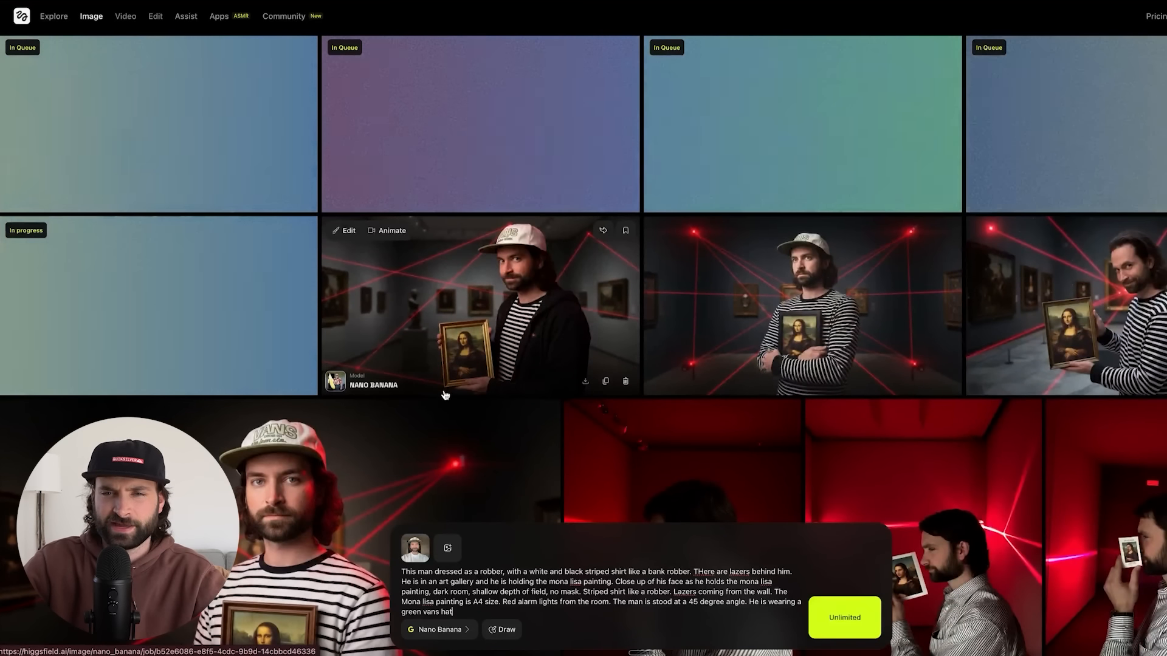
scroll(389, 453, down, 1)
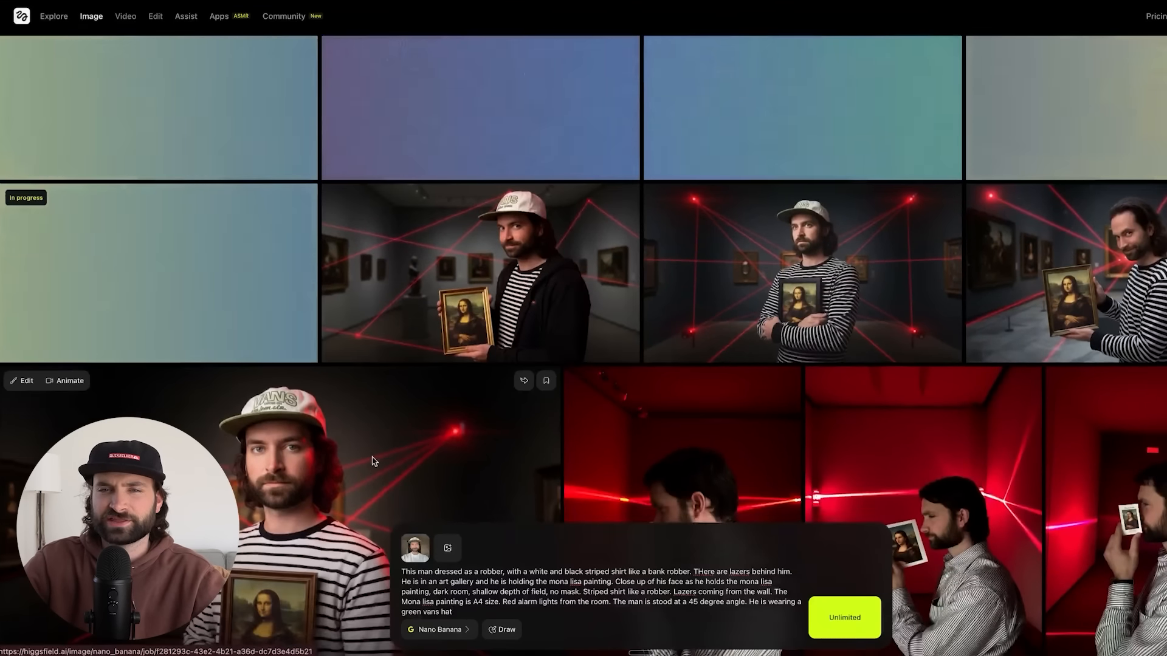
click(372, 462)
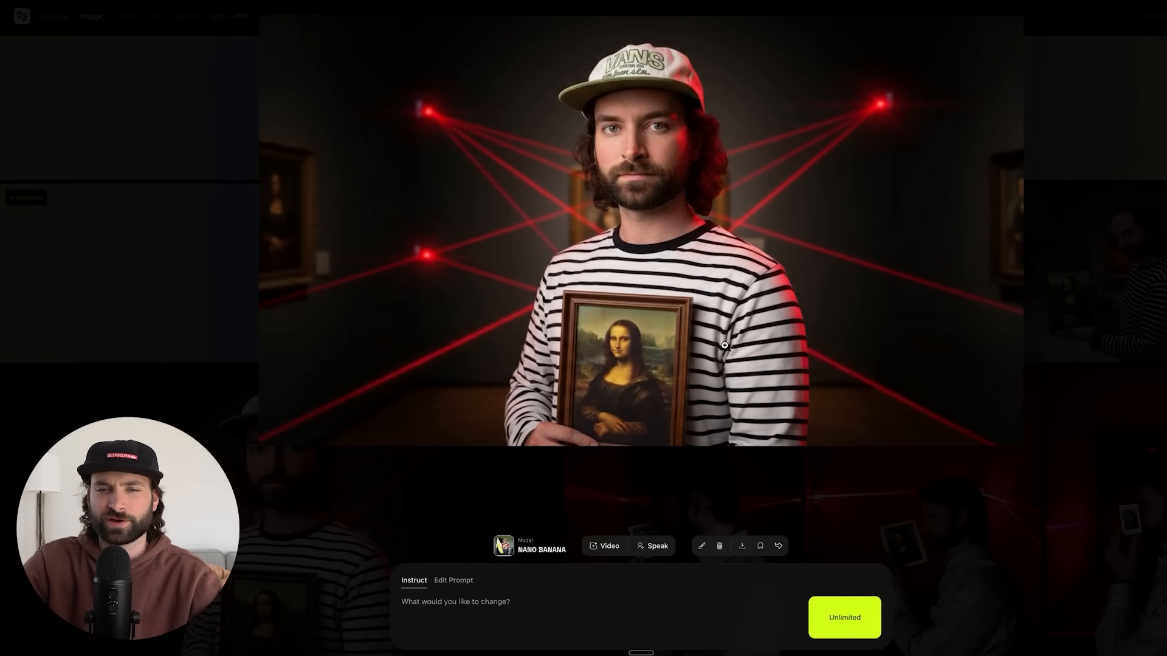
click(1118, 309)
click(1112, 249)
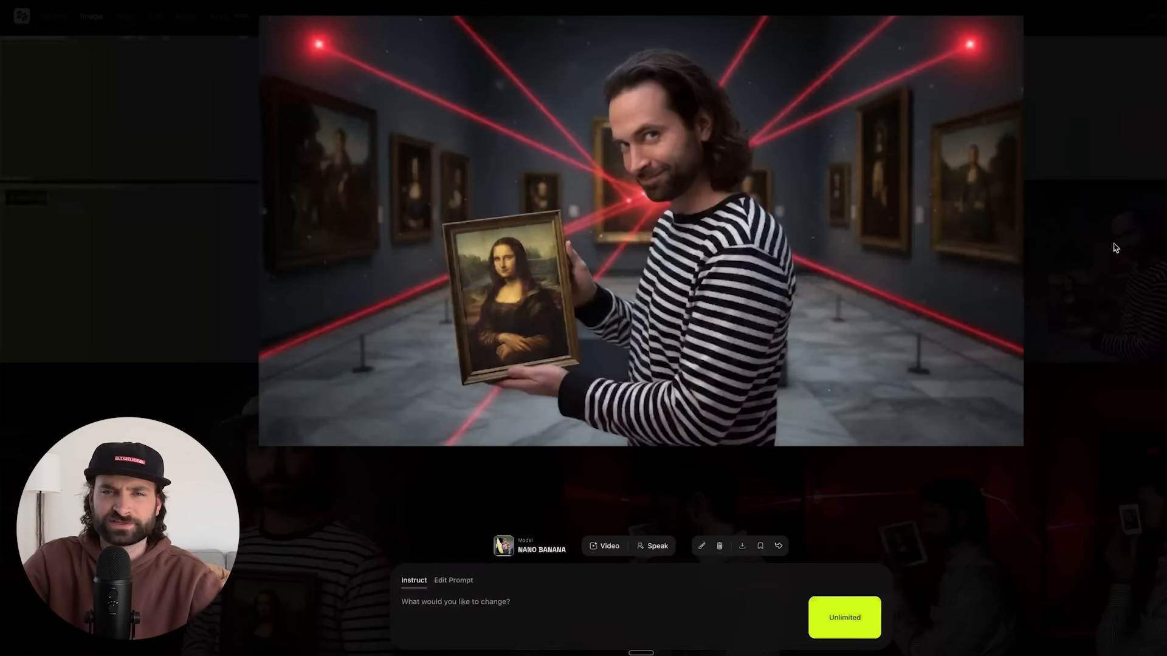
click(1134, 202)
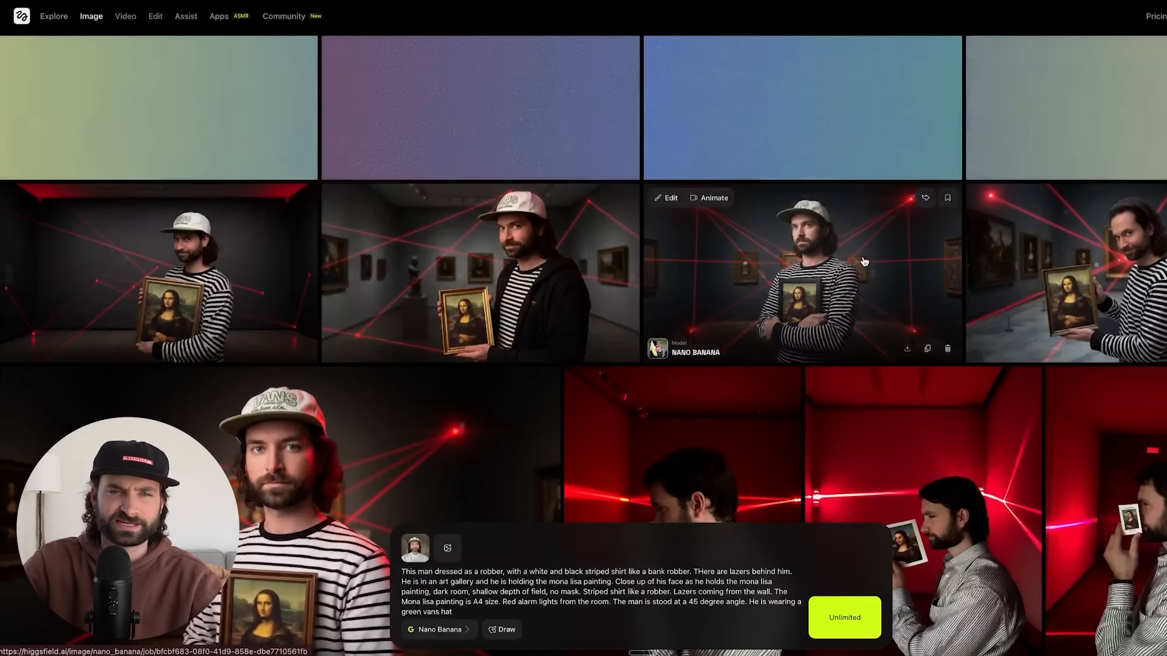
- View the other three Vans-cap robber results enlarged: the dark laser room, the crossed arms and the black hoodie versions
click(197, 240)
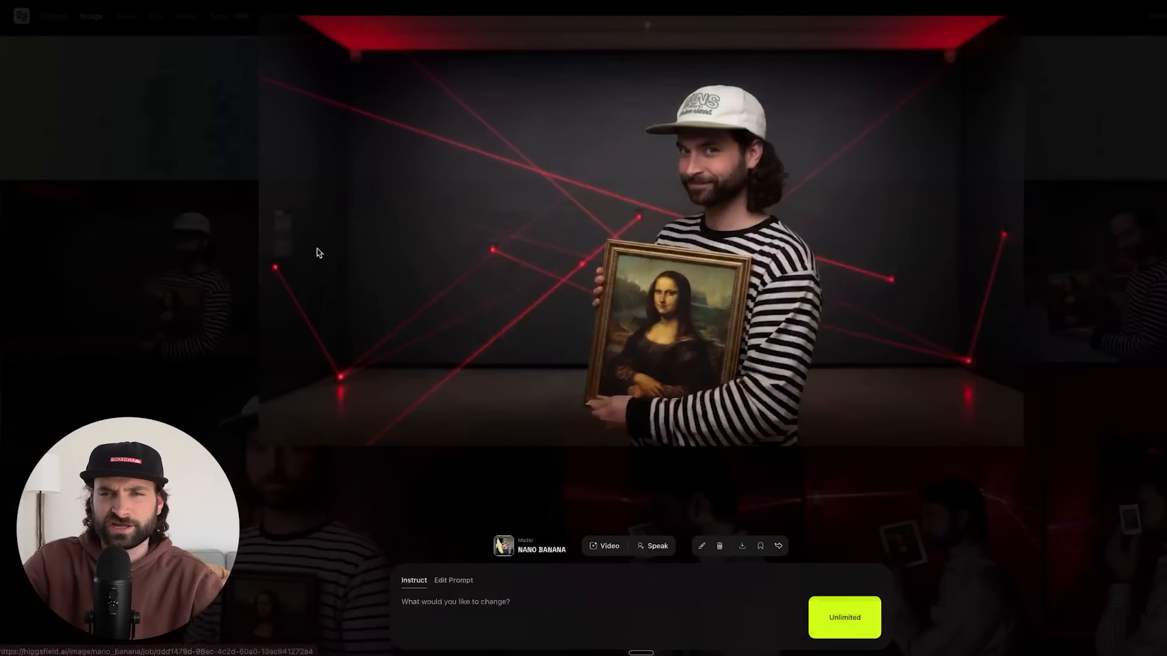
click(1132, 225)
click(675, 206)
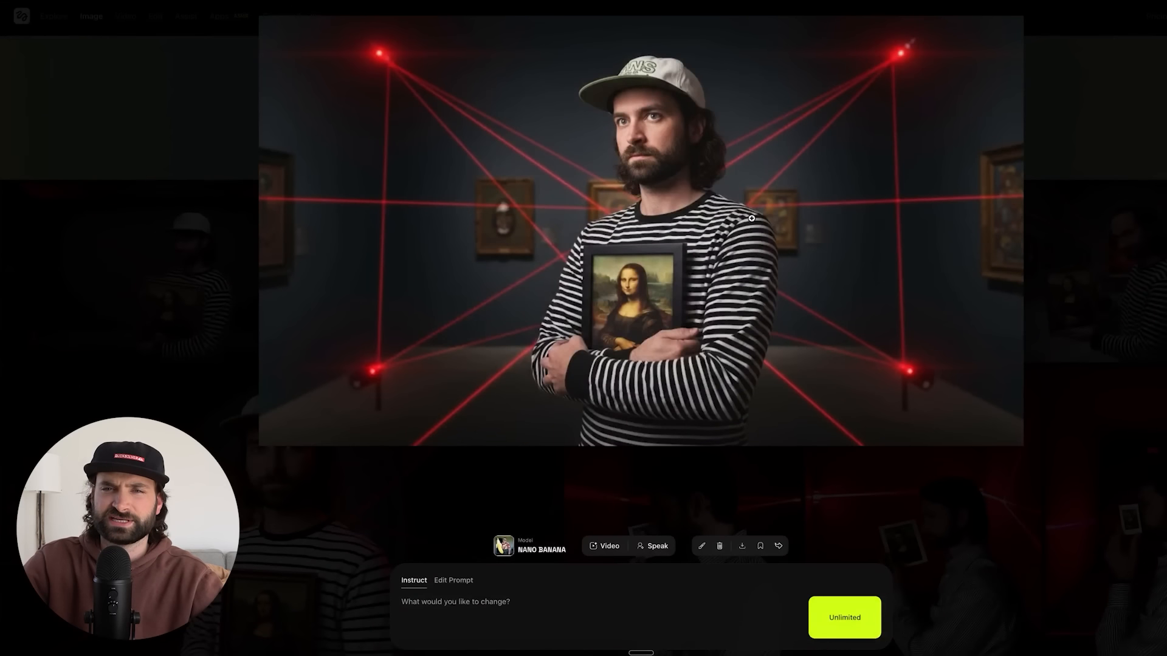
click(1129, 200)
click(679, 132)
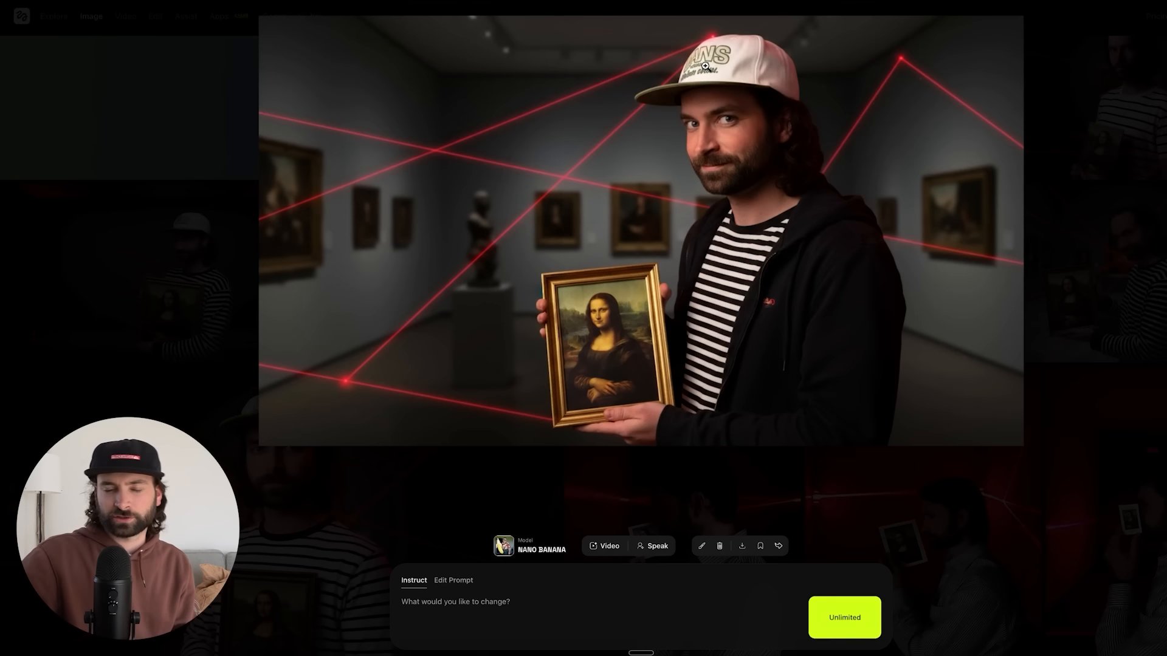
click(1034, 311)
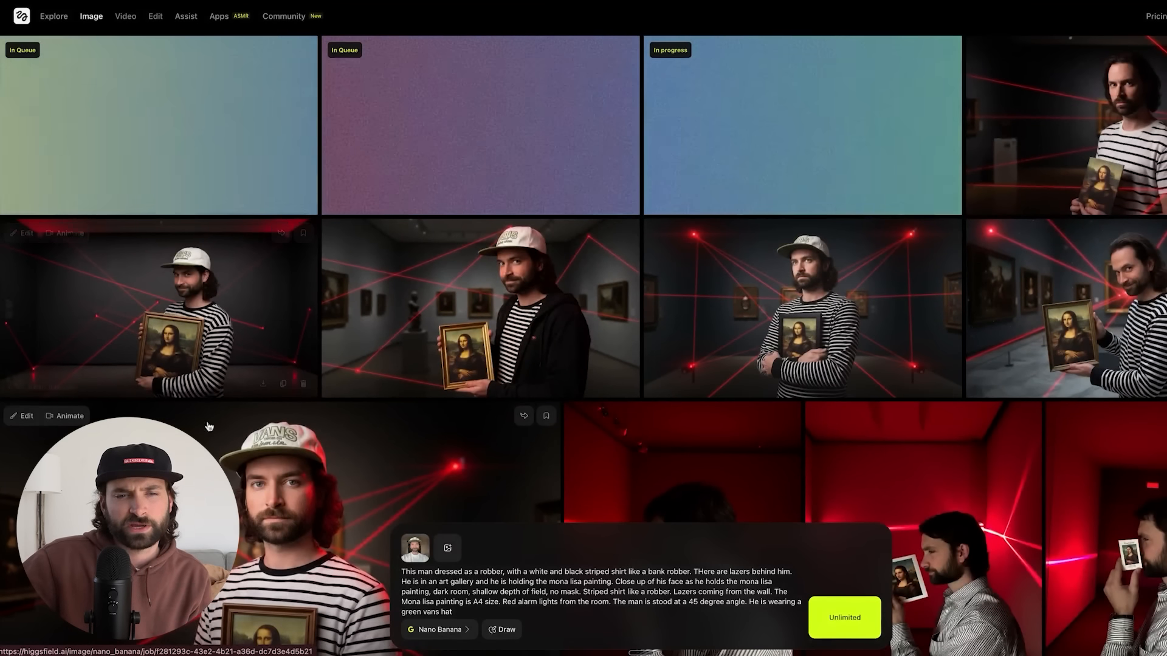
- Reopen the large front-facing Vans-cap robber portrait to inspect it in detail, then close it
scroll(347, 476, down, 1)
click(347, 476)
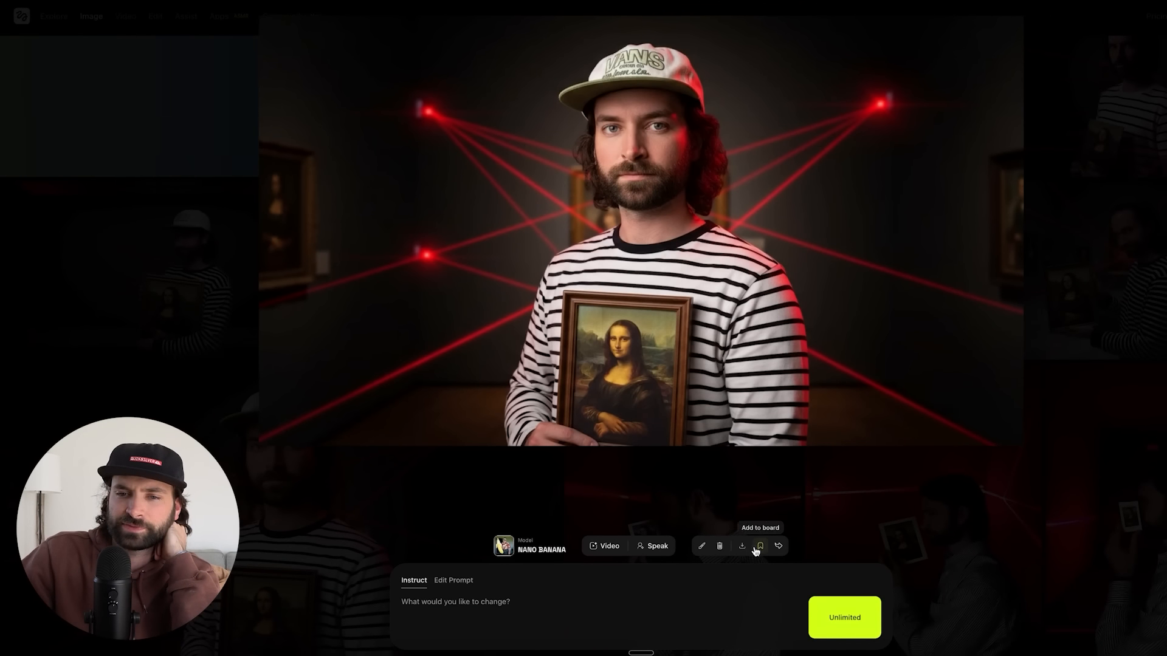
click(1160, 435)
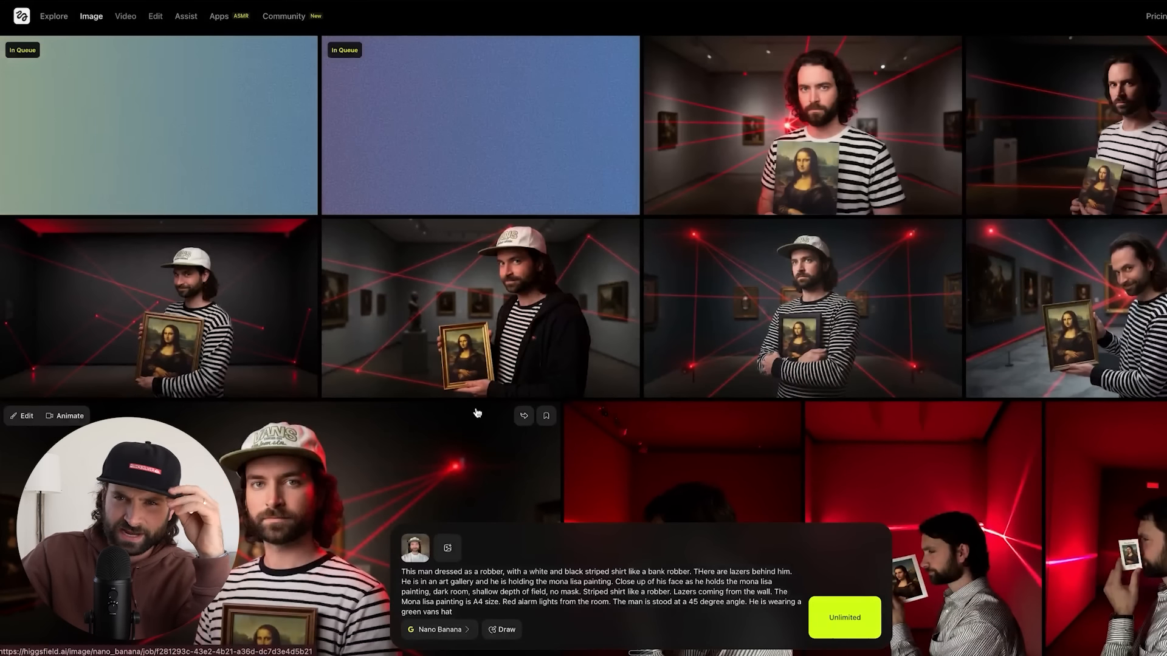
- Replace the prompt's reference photo with the front-facing Vans-cap robber image in the striped shirt
scroll(384, 503, down, 3)
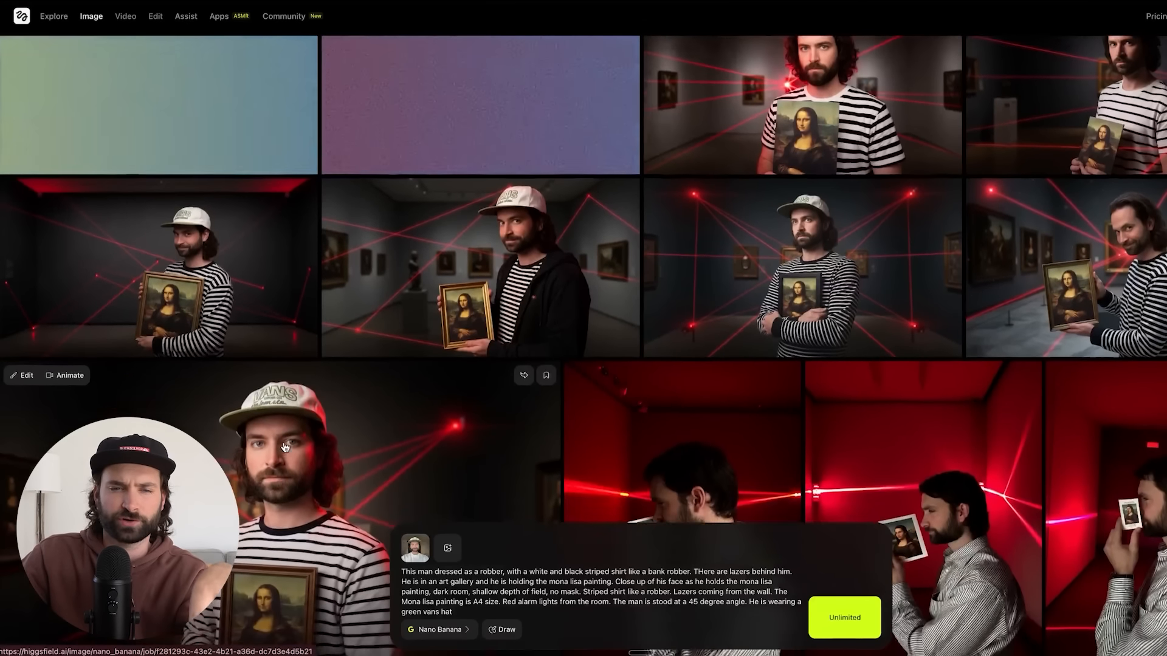
click(427, 539)
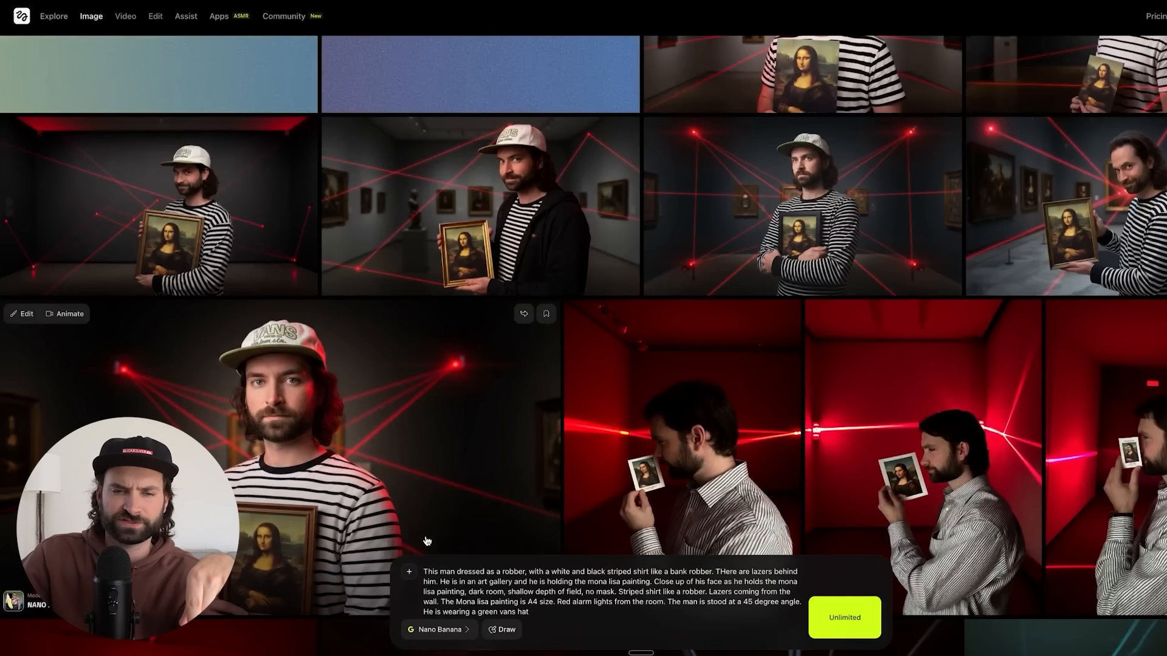
click(409, 574)
click(385, 218)
double_click(385, 222)
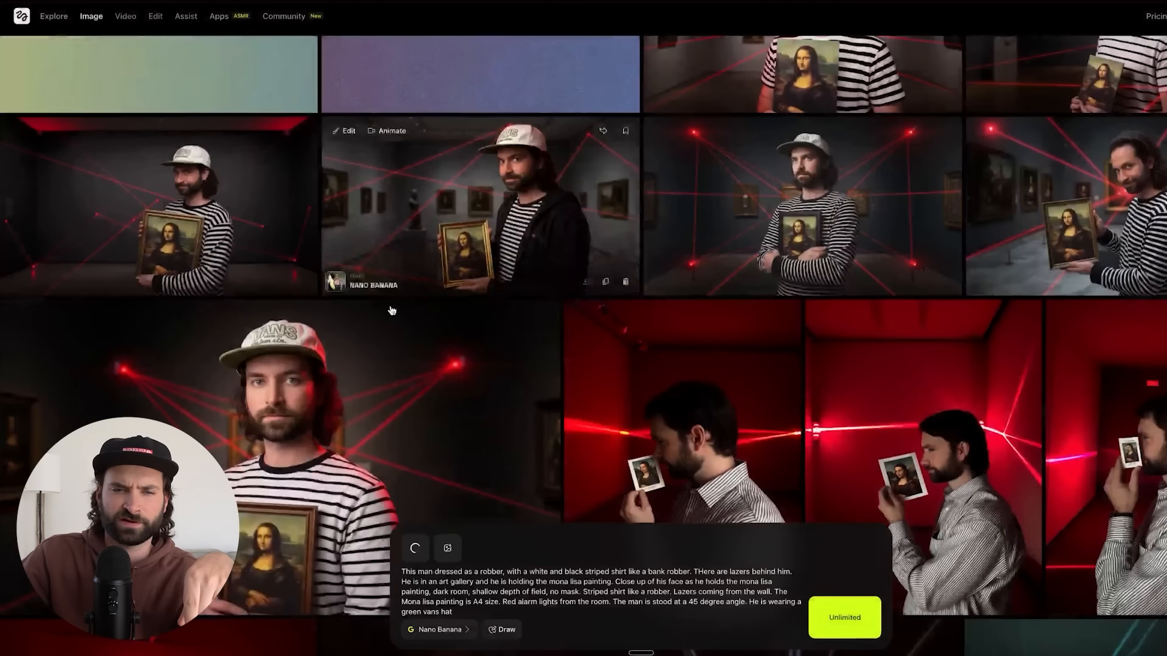
- Generate images from the prompt "a top view down of the man holding the painting in the art deco room. The lazers are pointing in all directions"
triple_click(481, 599)
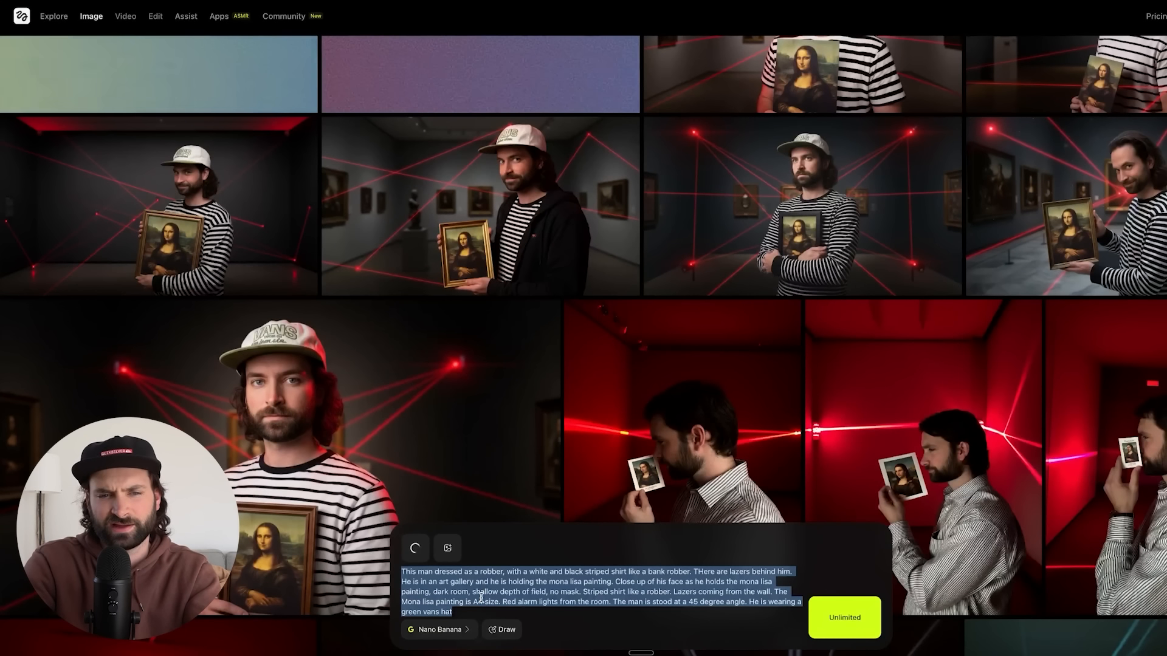
text(a top view down of the man holding the pain)
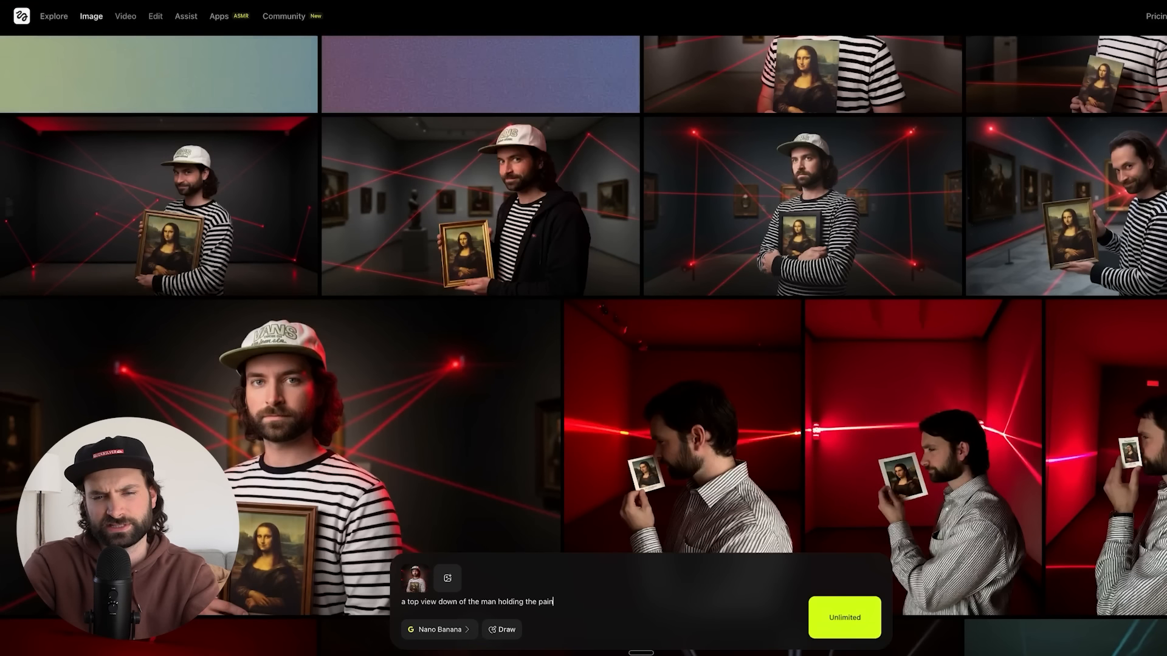
text(ting in the art deco room. The lazers are pointin)
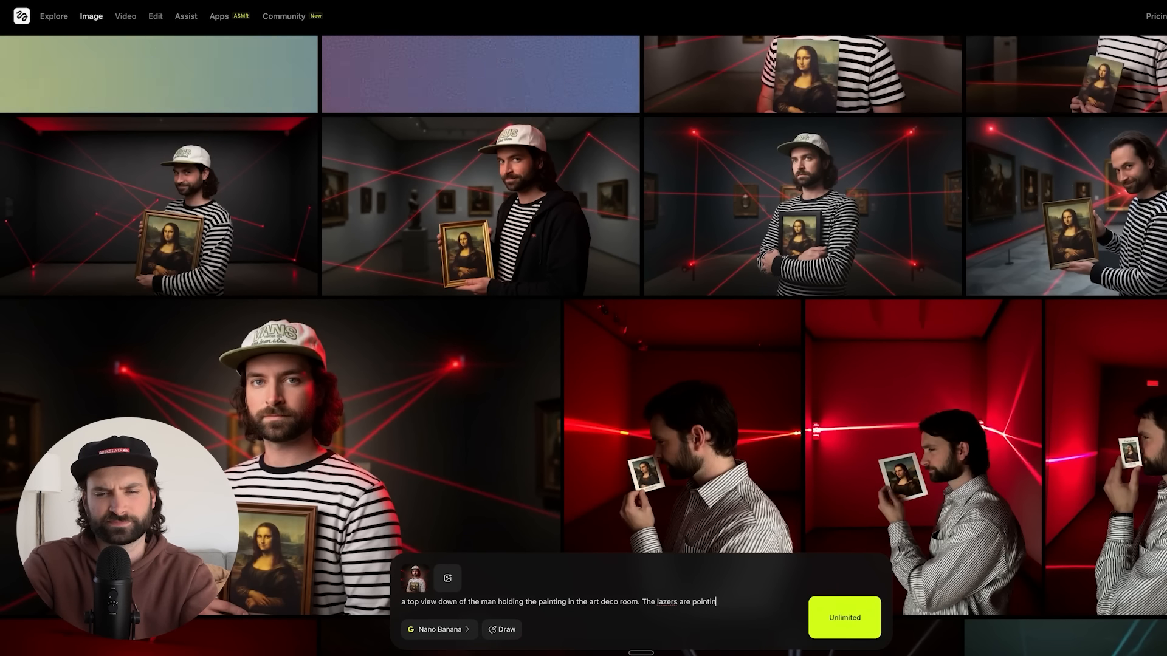
text(g in all)
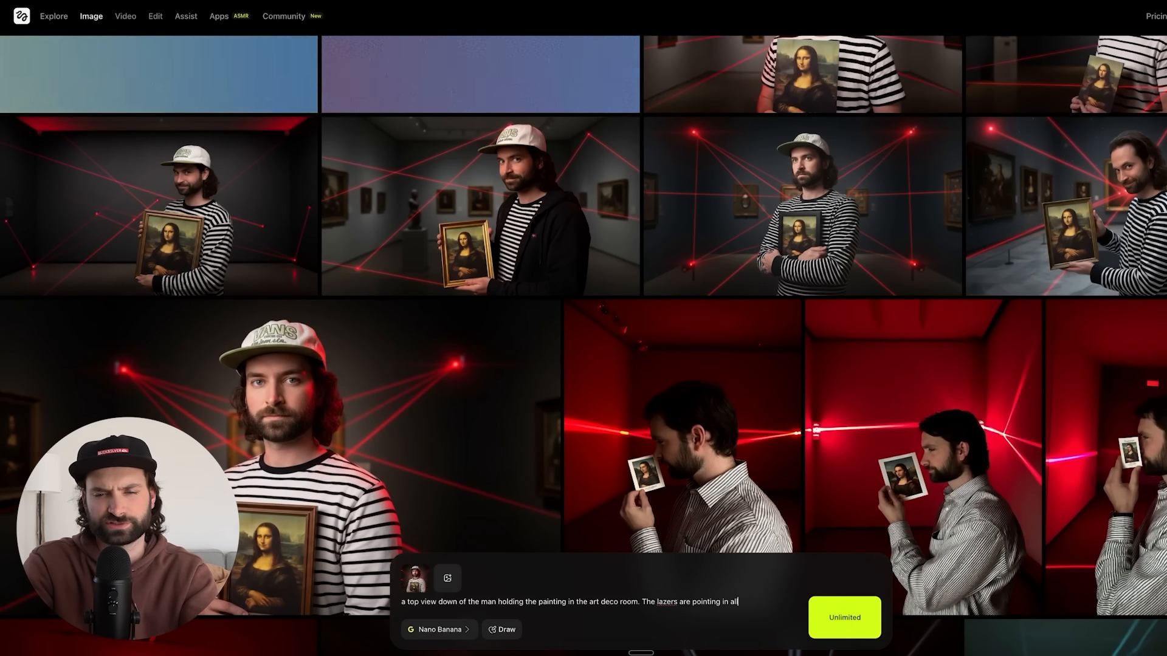
text( directions)
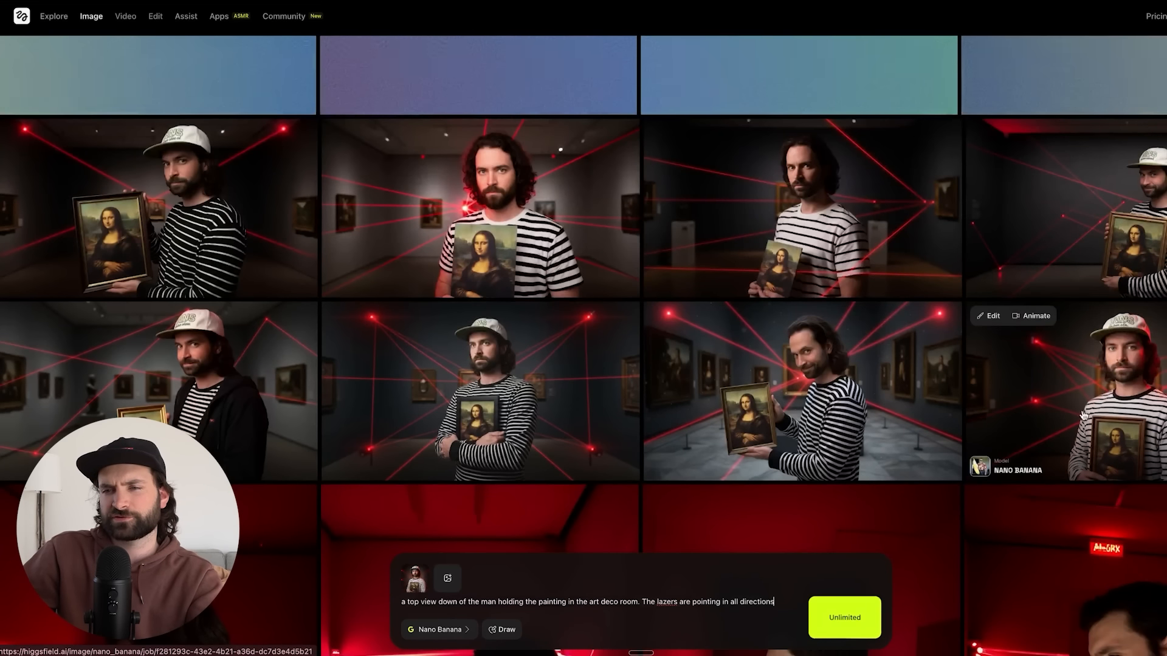
scroll(1122, 368, up, 2)
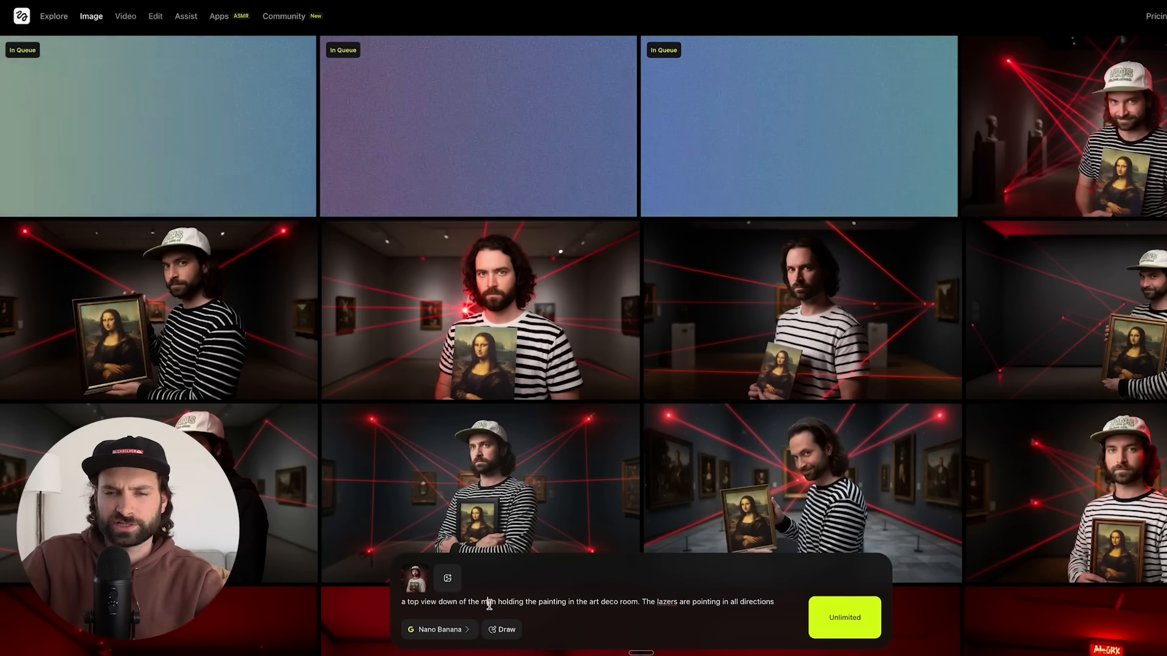
- Generate two more variations with the prompts "low angle image of this photo" and "side profile of the man, looking shocked"
triple_click(783, 604)
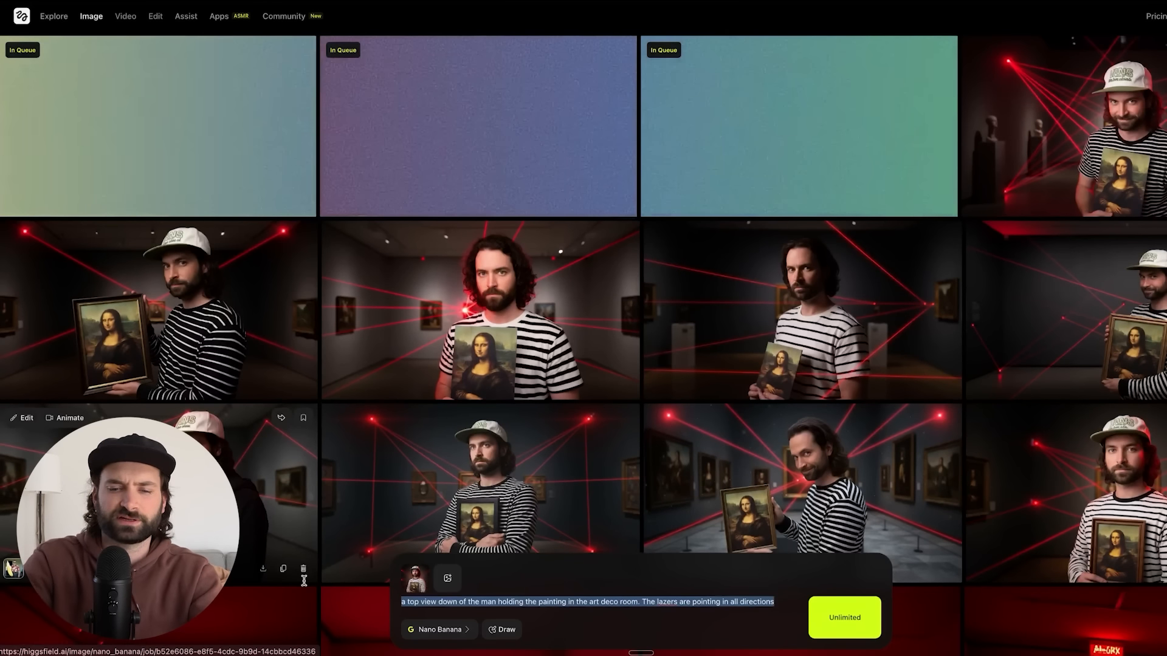
text(low angle image of this photo)
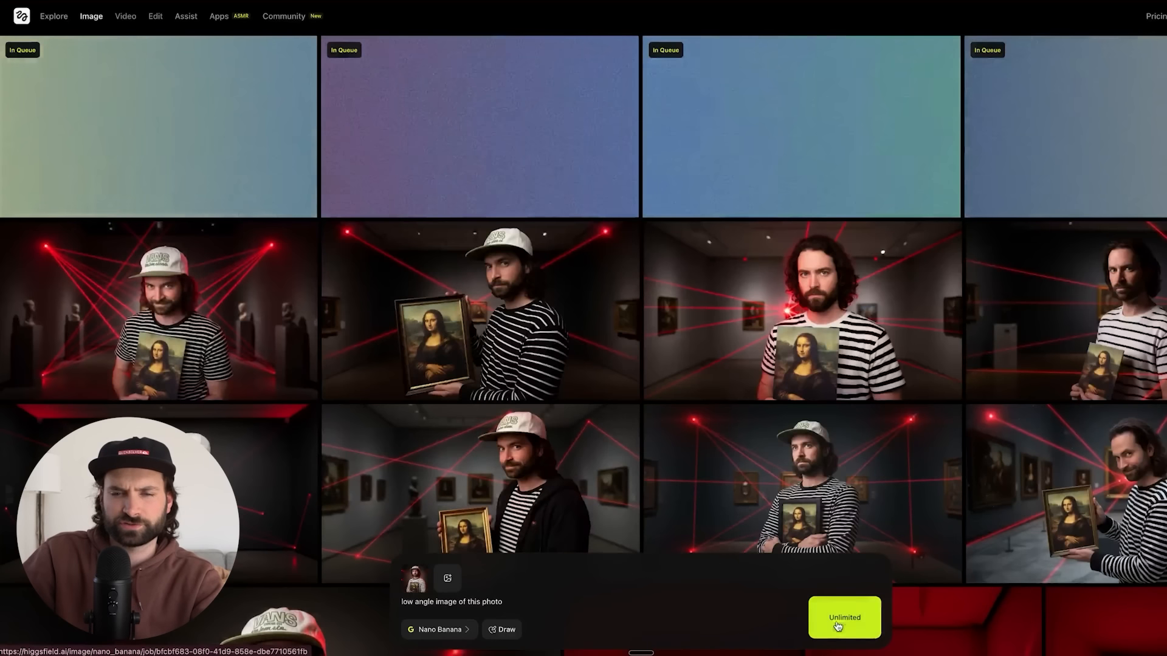
click(840, 617)
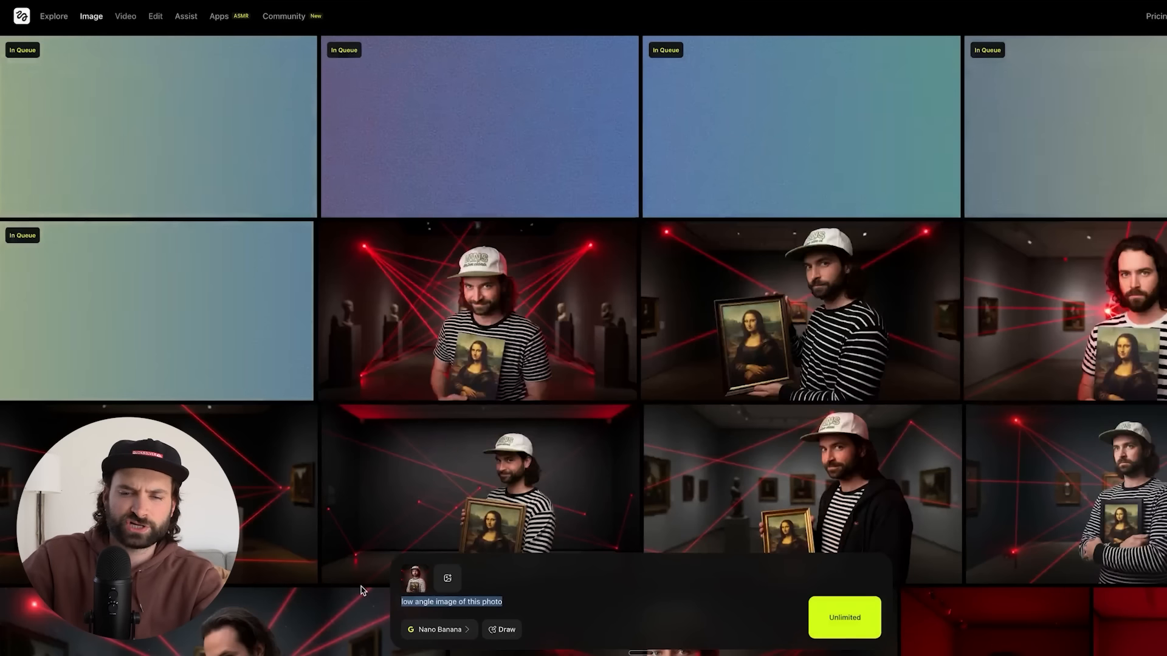
text(side profile of the man)
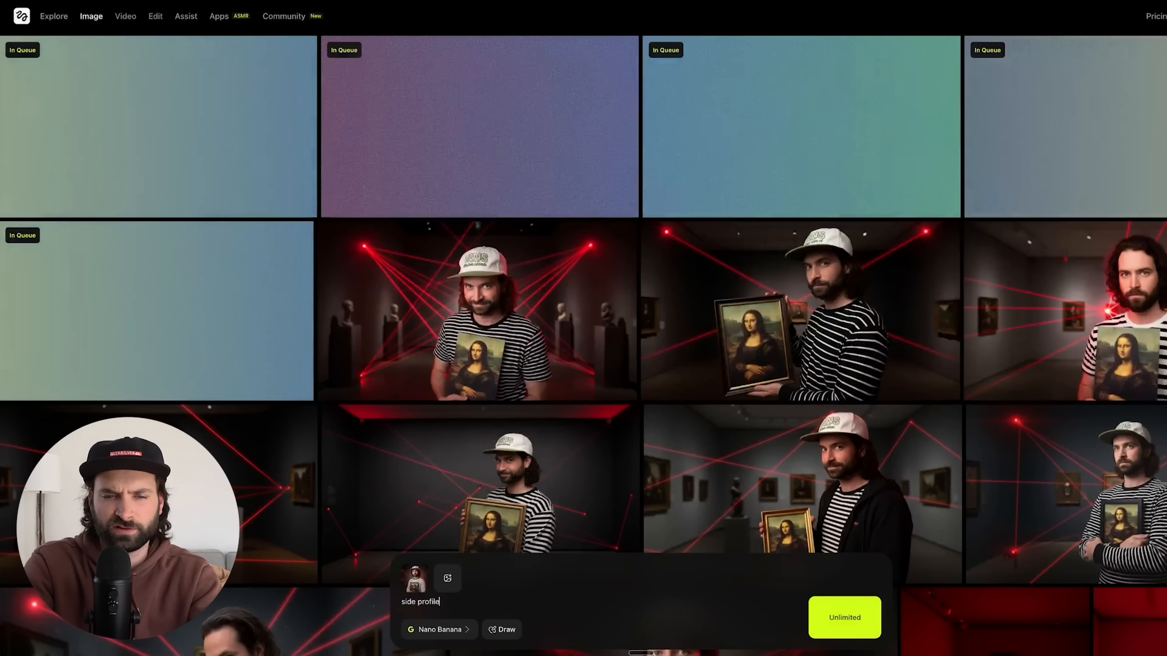
text(, looking shocked)
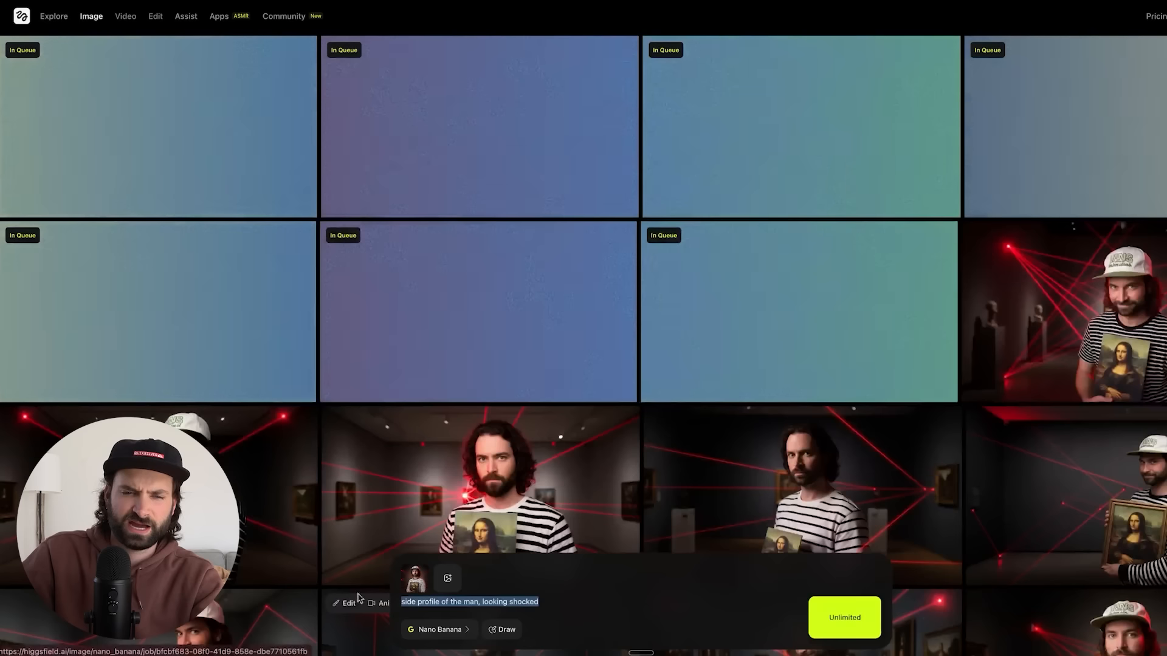
- Generate from the prompt "first person point of view image from this man. He is holding the mona lisa outstretched and he is looking at the mona lisa"
key(BackSpace)
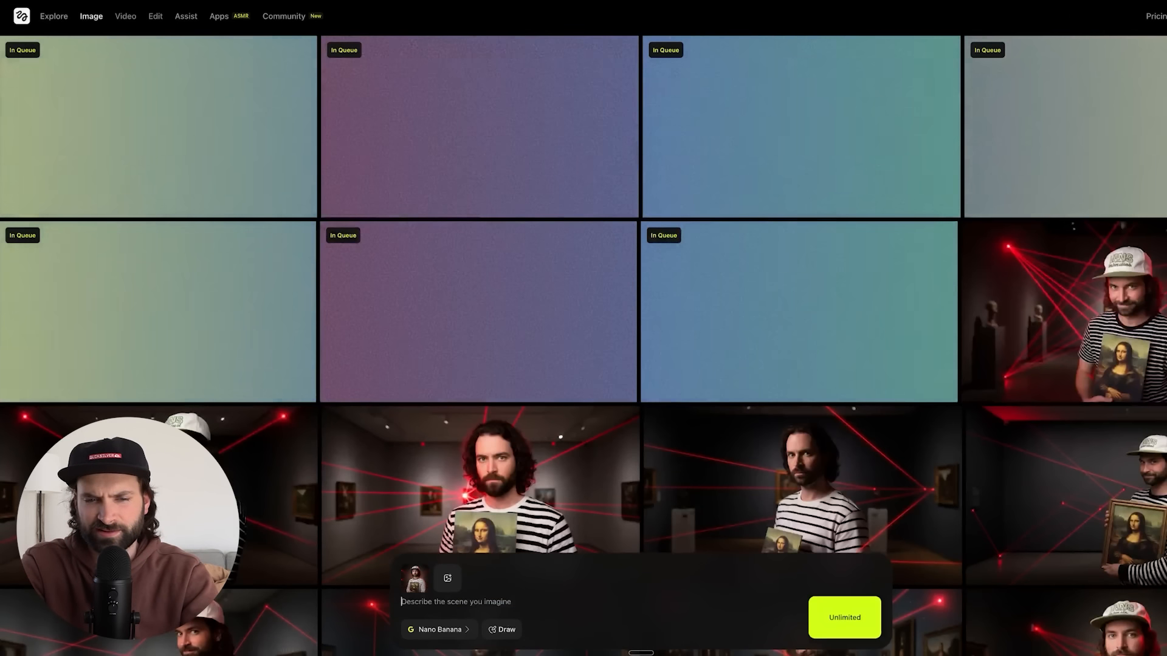
text(first person )
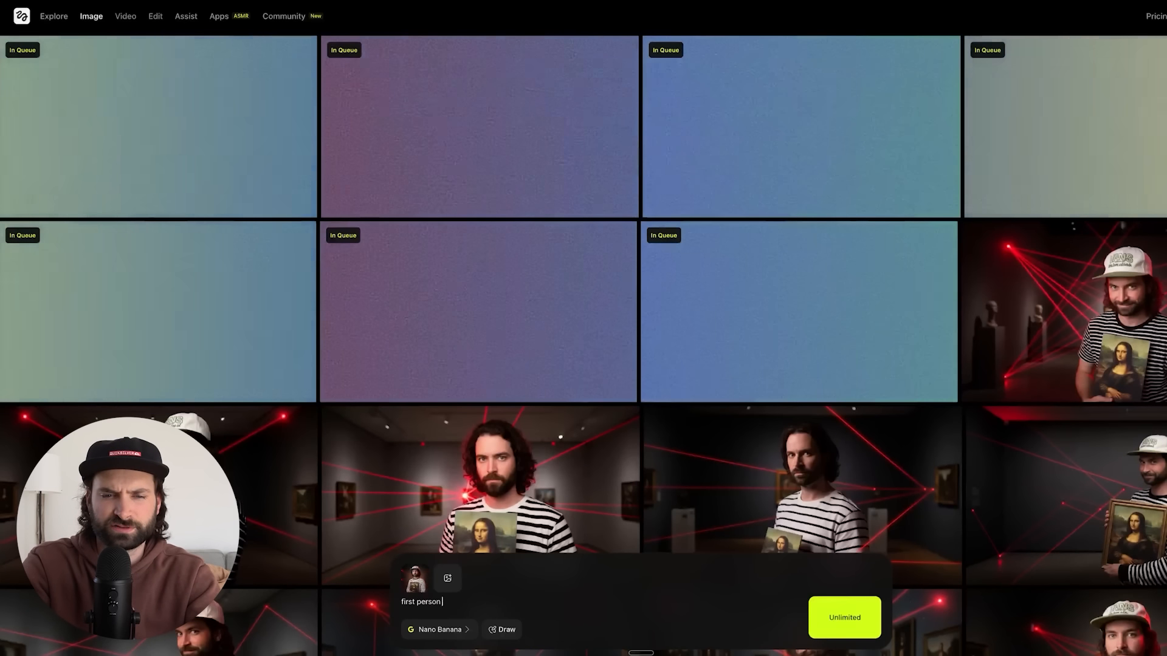
text(point of view)
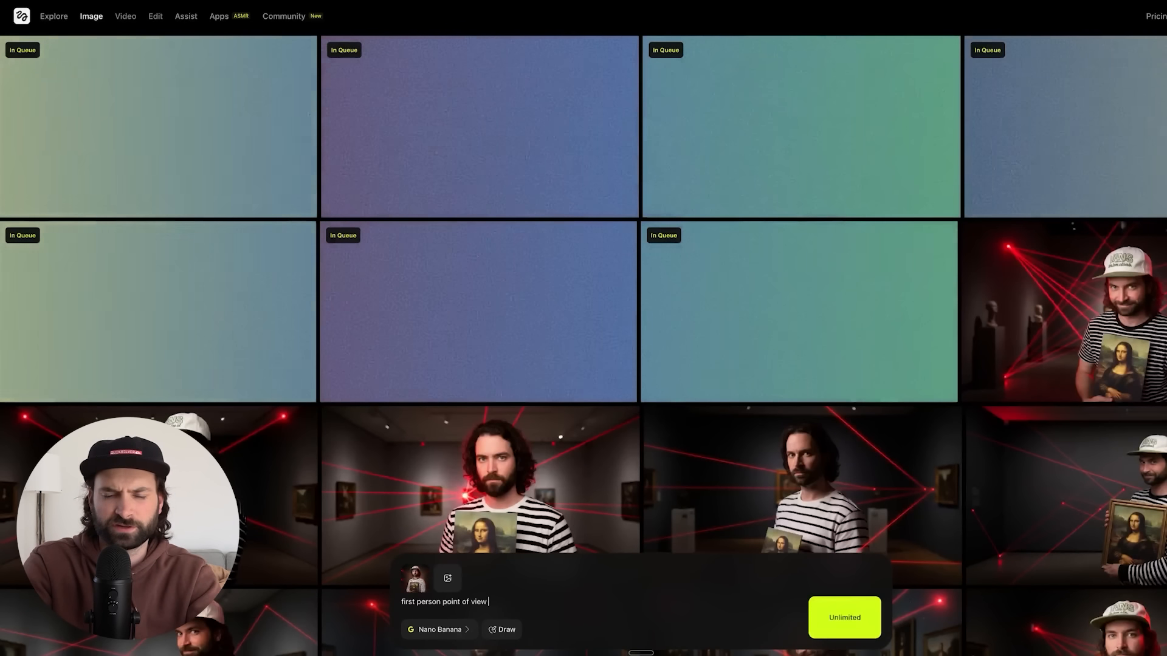
text( image from th)
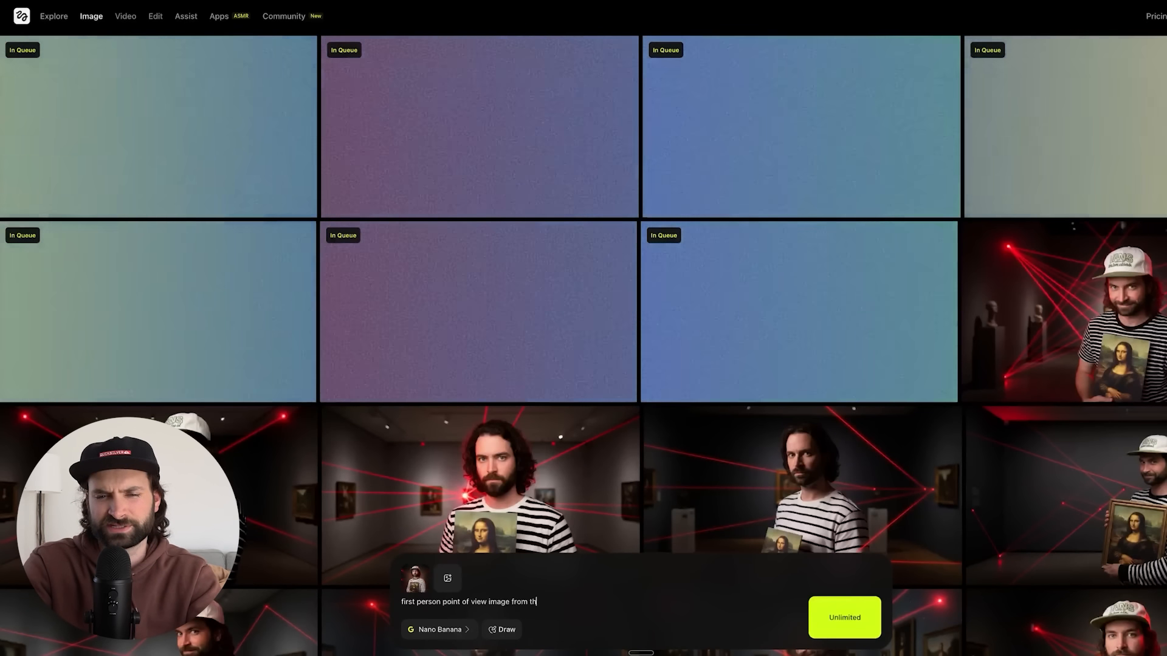
text(is man. He is holding the mo)
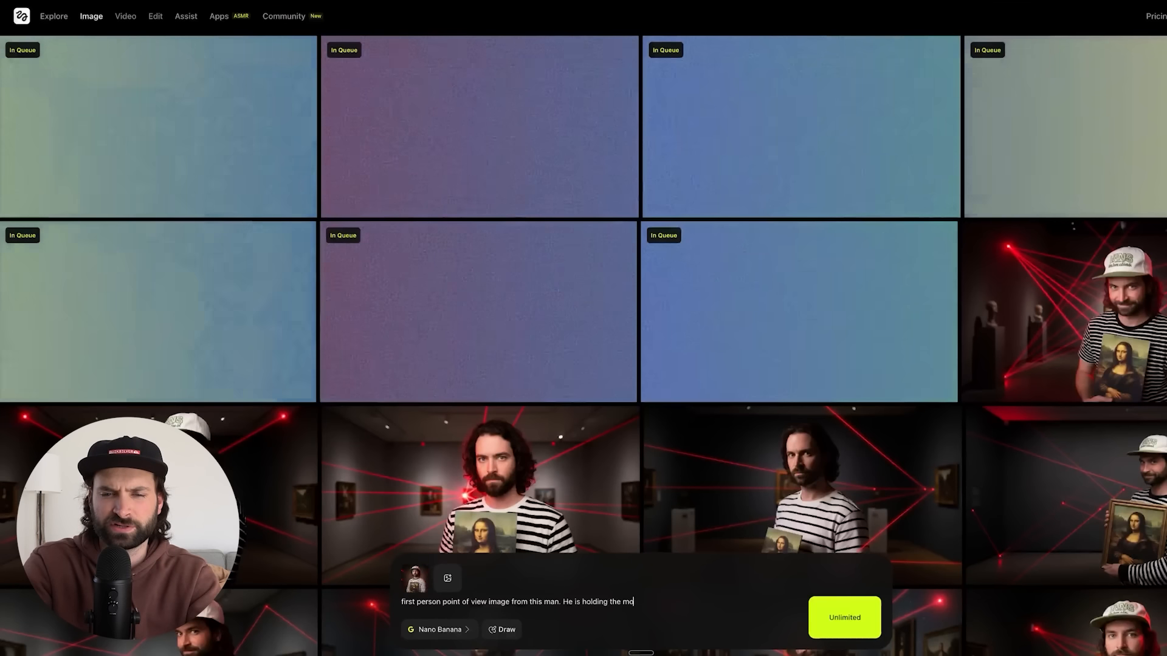
text(na lisa out)
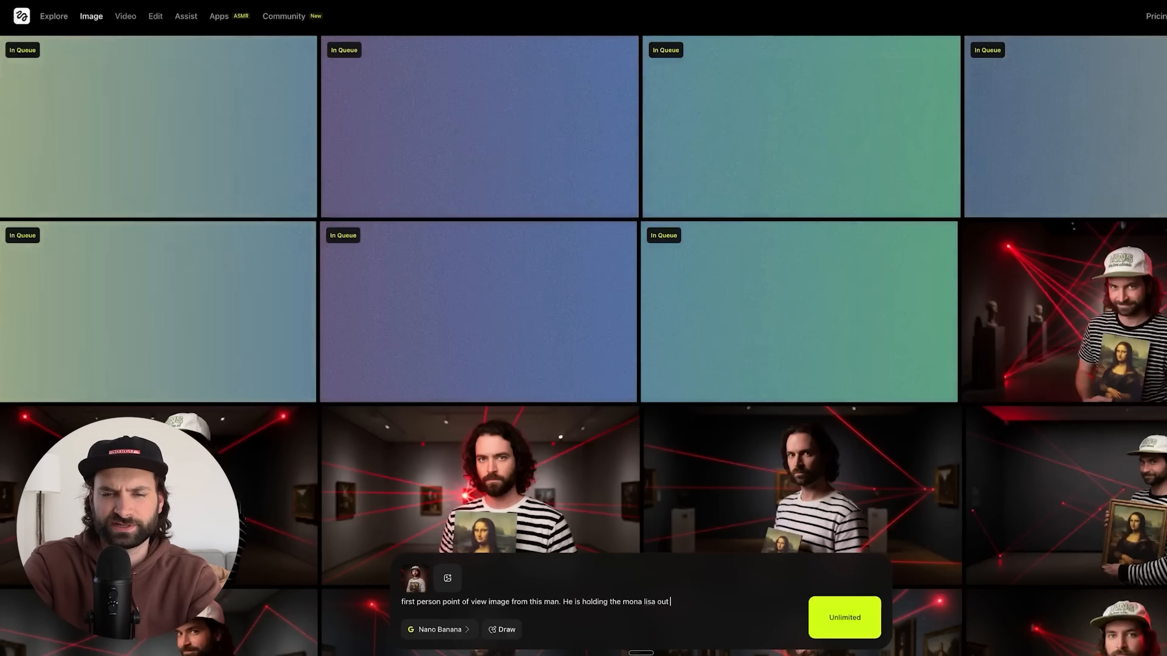
text(stretched and)
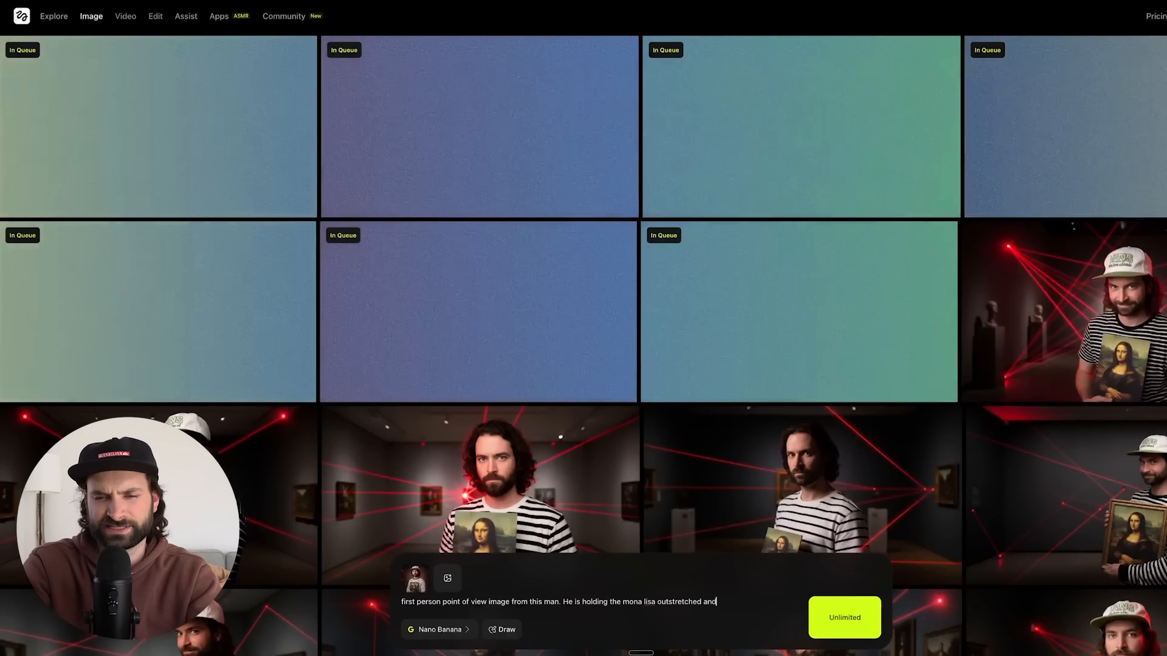
text( he is looking at th)
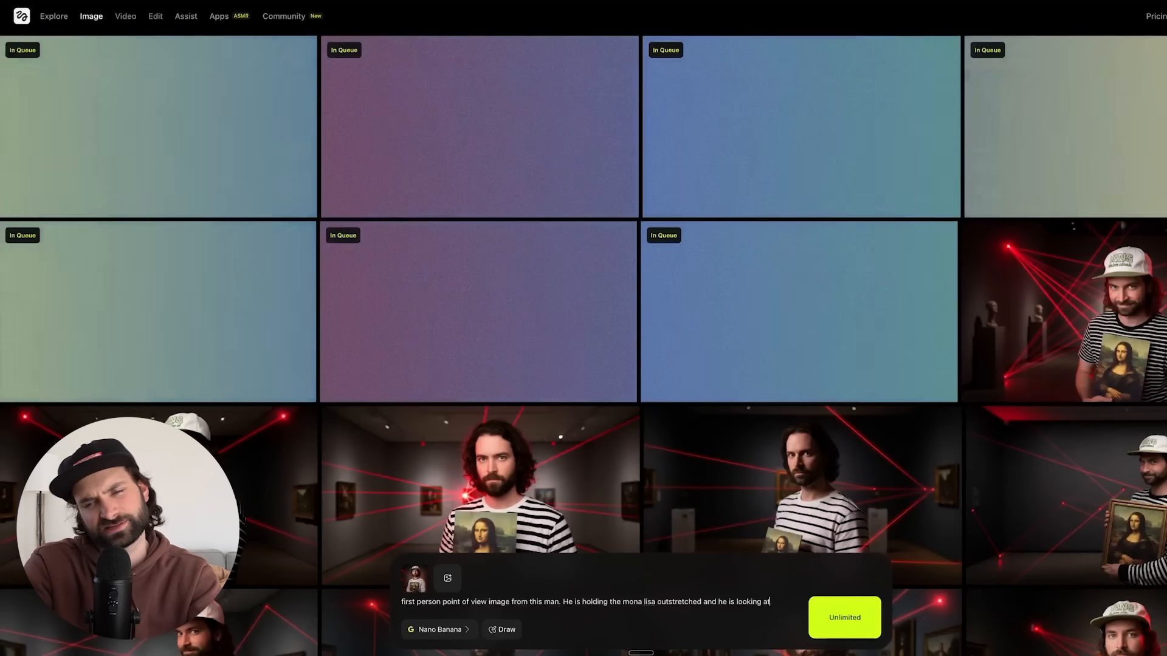
text(e mona lisa)
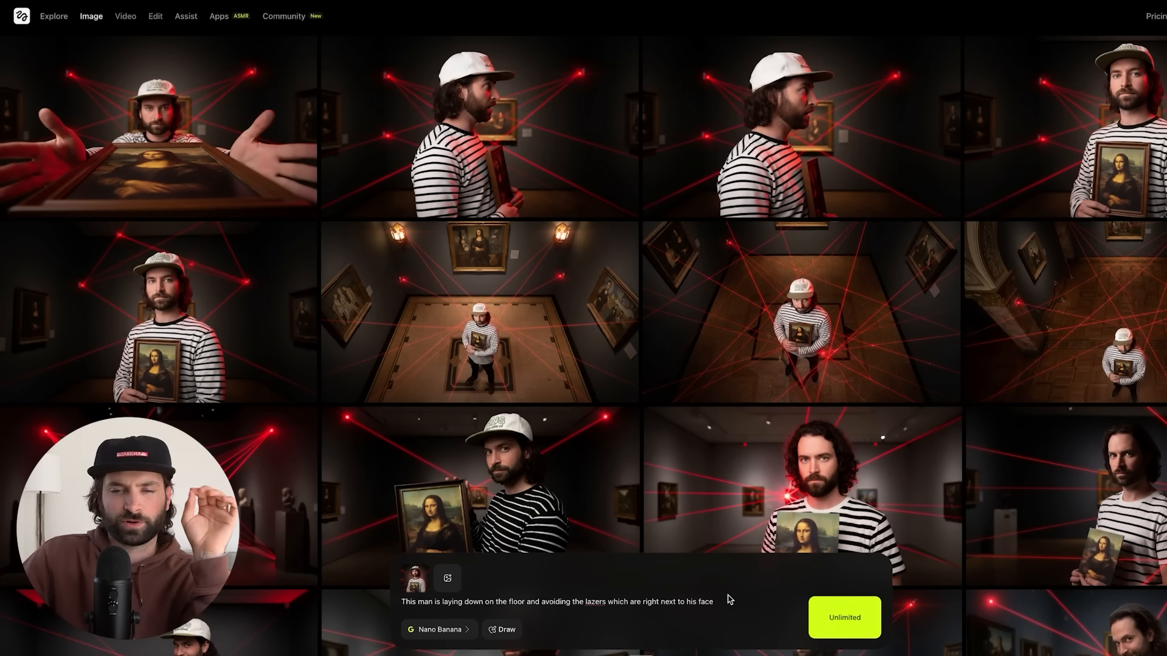
scroll(783, 404, down, 1)
scroll(782, 405, down, 8)
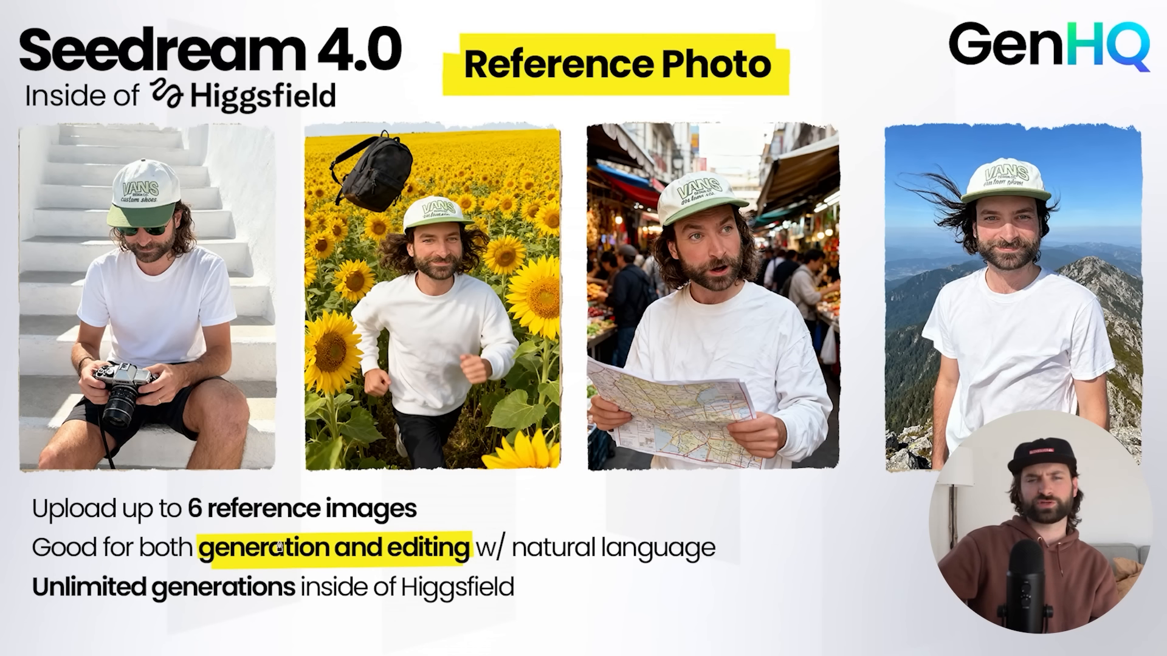
mouse_move(188, 524)
mouse_down()
mouse_move(404, 536)
mouse_move(424, 521)
mouse_up()
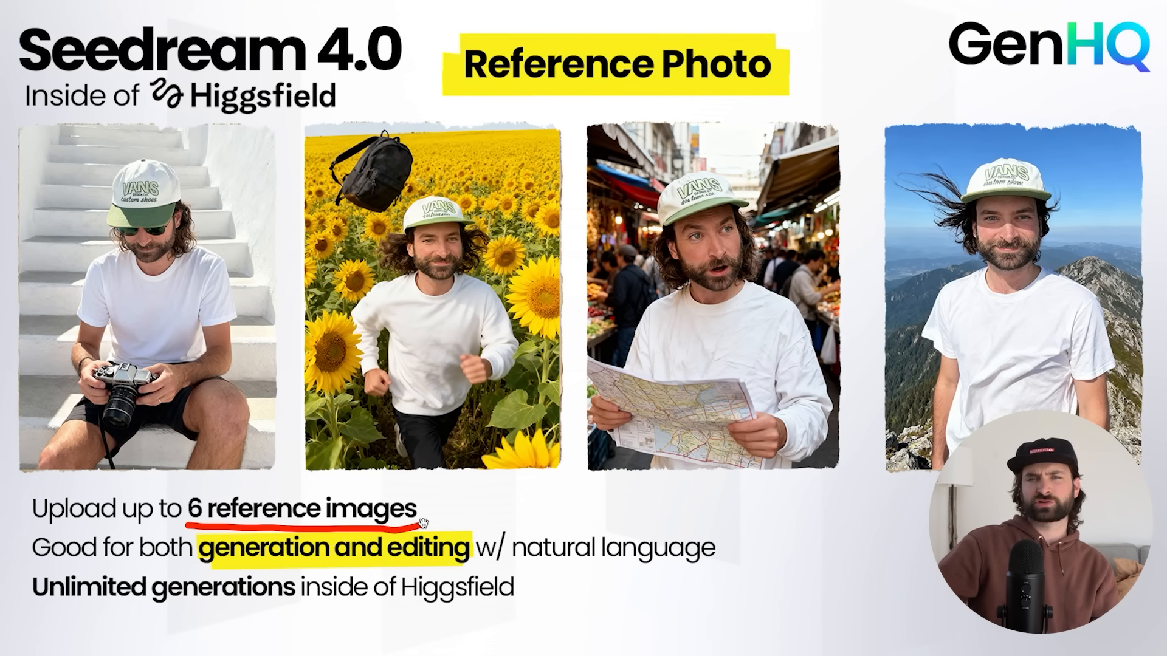
mouse_move(432, 146)
mouse_down()
mouse_move(393, 131)
mouse_move(356, 137)
mouse_move(319, 170)
mouse_move(382, 209)
mouse_up()
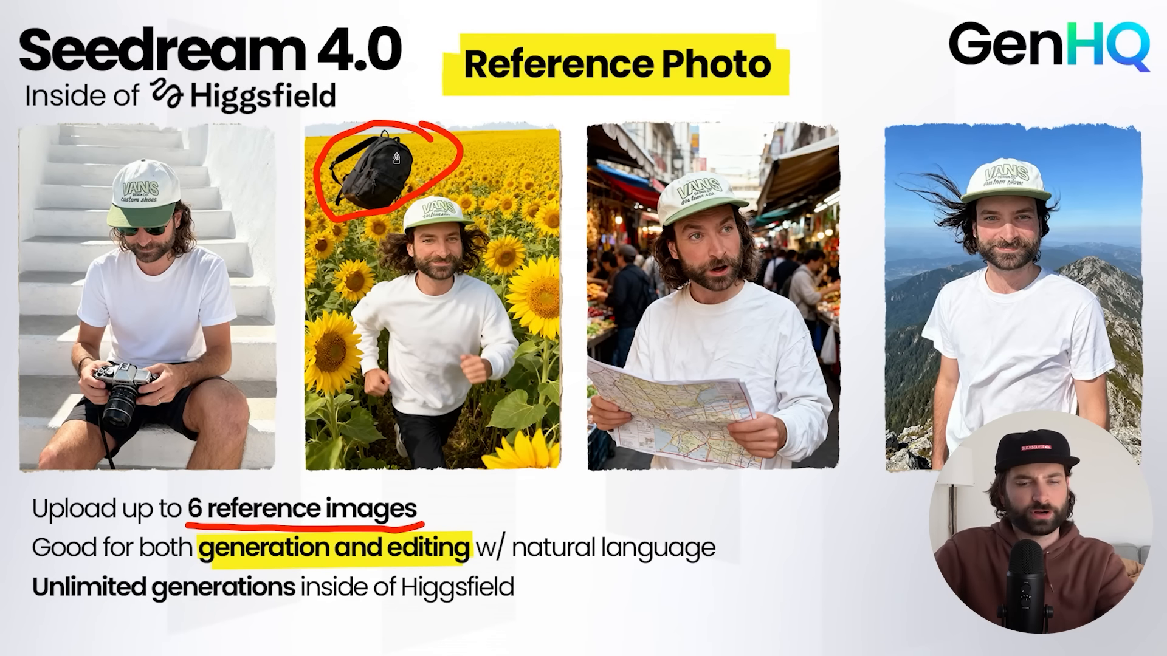
key(ctrl+z)
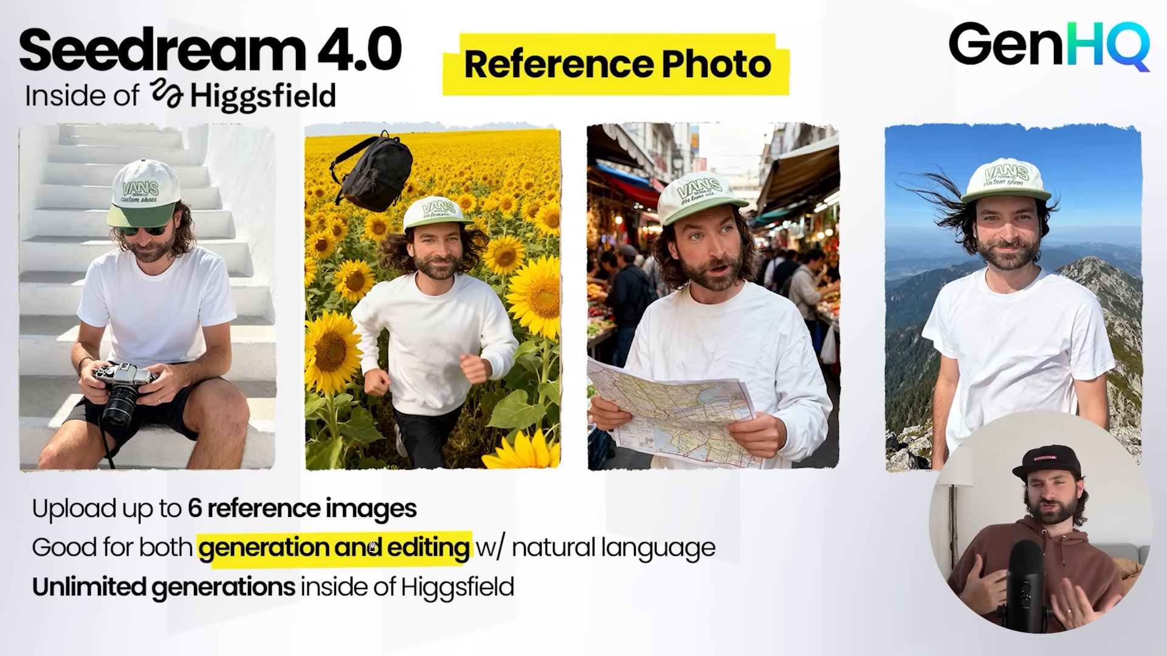
drag(472, 571, 406, 573)
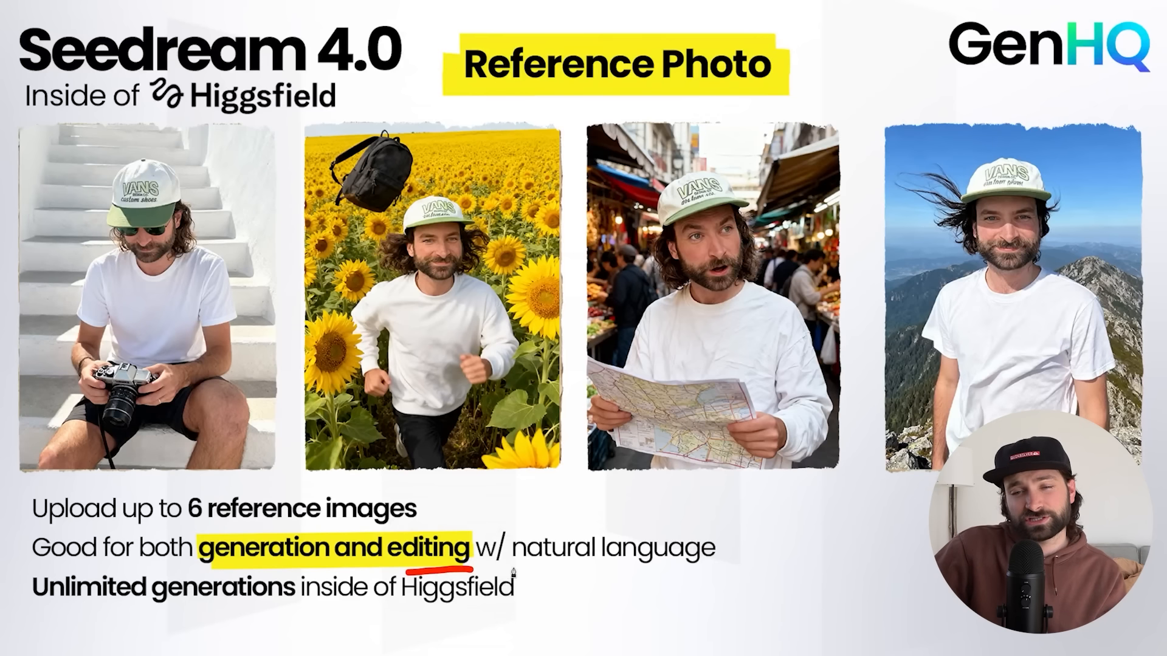
drag(511, 569, 711, 568)
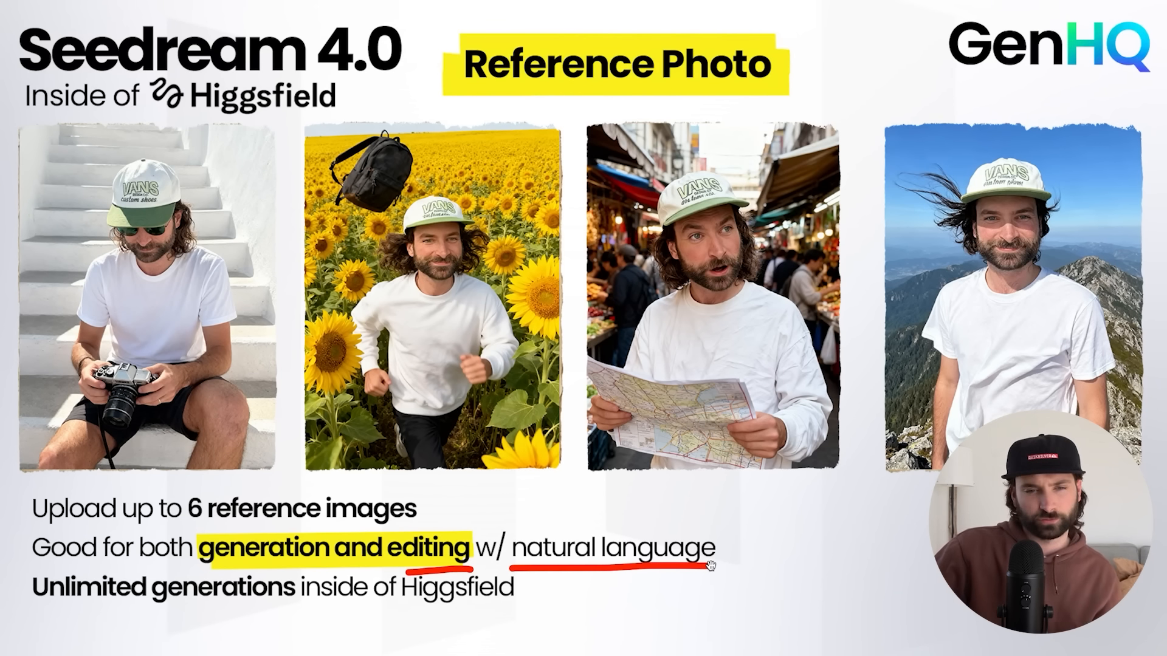
drag(24, 613, 278, 608)
drag(387, 615, 524, 611)
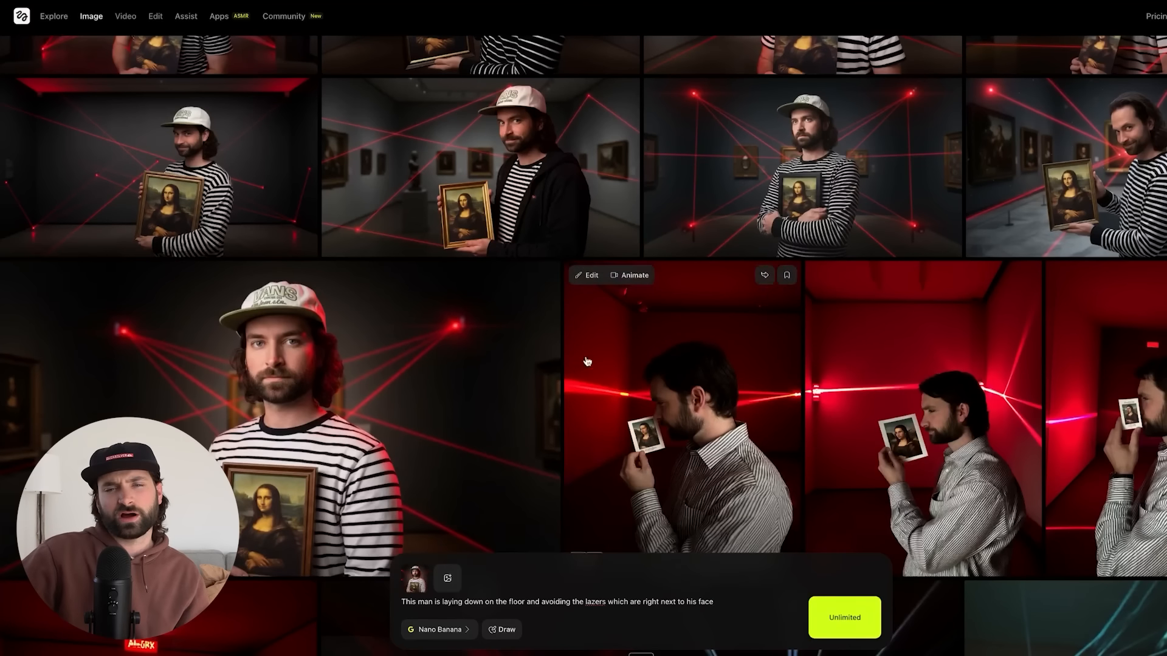
- Switch the image model to Seedream 4.0 and remove the robber reference image from the prompt
click(453, 631)
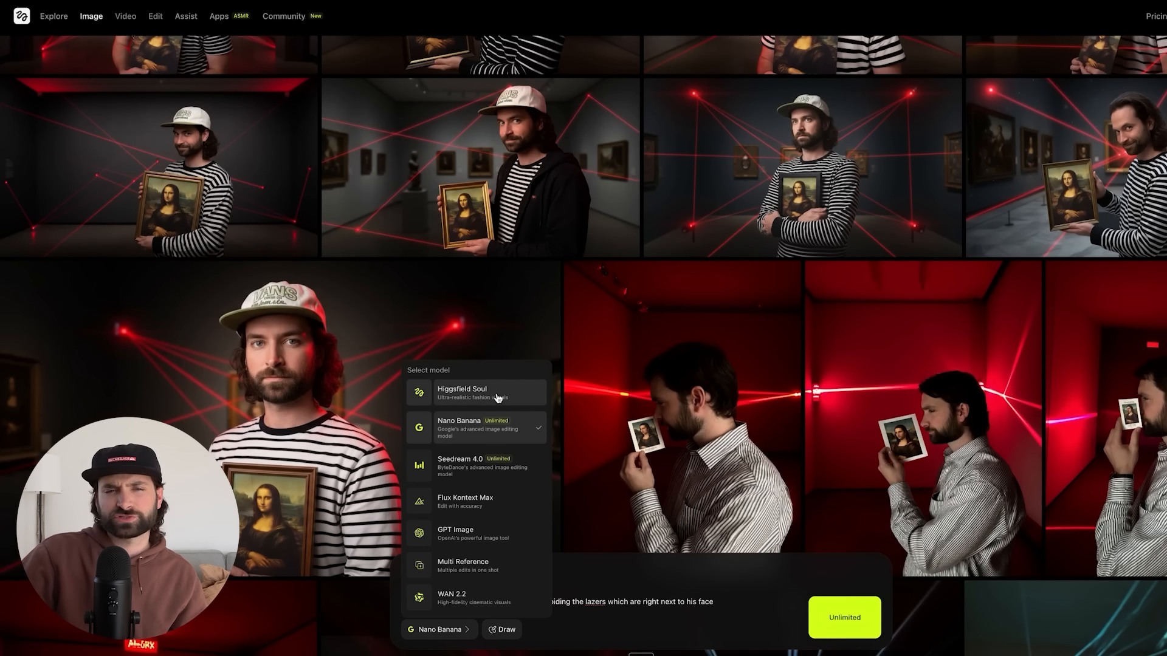
click(495, 480)
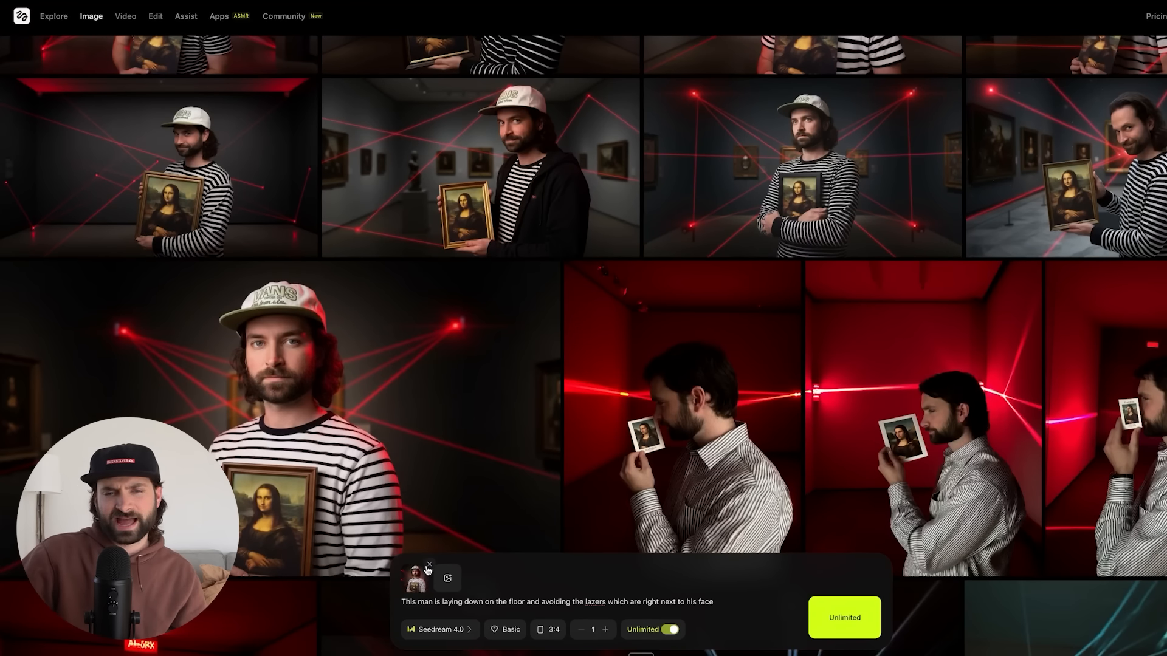
click(429, 566)
- Find the JPEG face portrait in the Downloads folder by file name and upload it as the new reference image
click(411, 602)
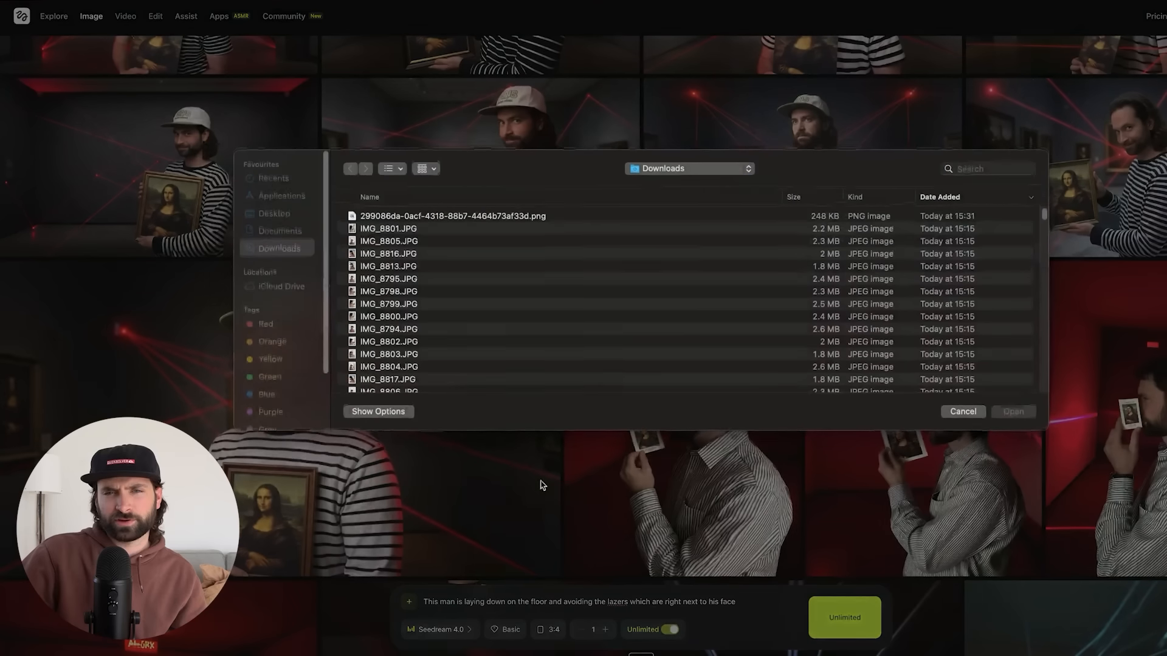
click(951, 169)
text(rourke)
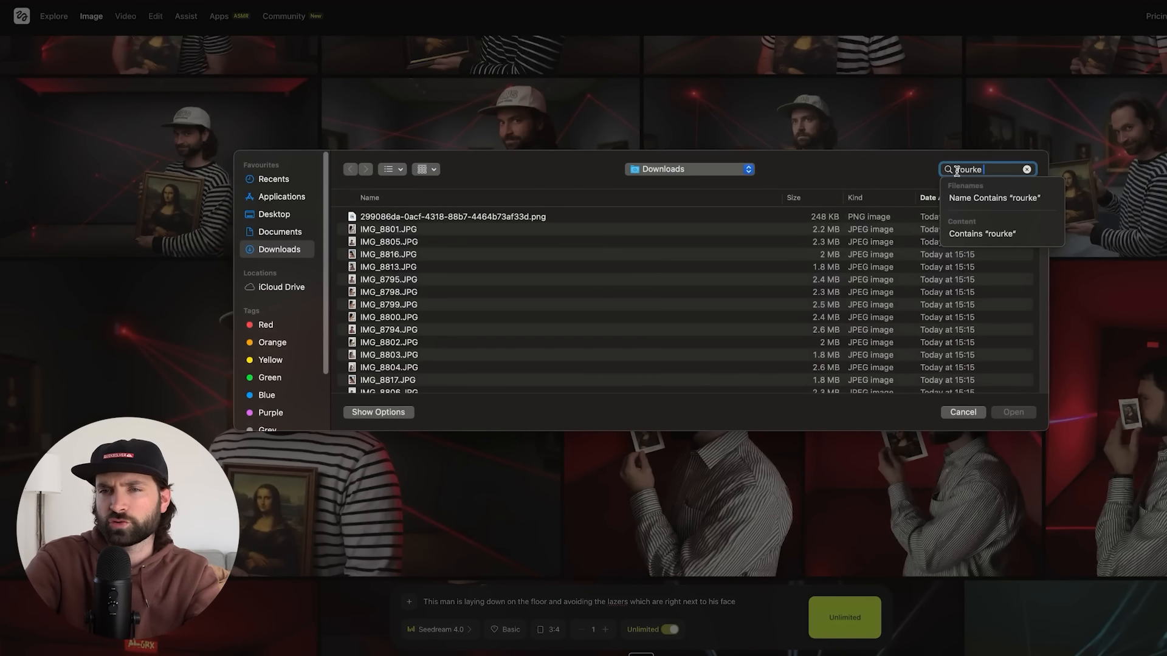
text( face)
click(381, 238)
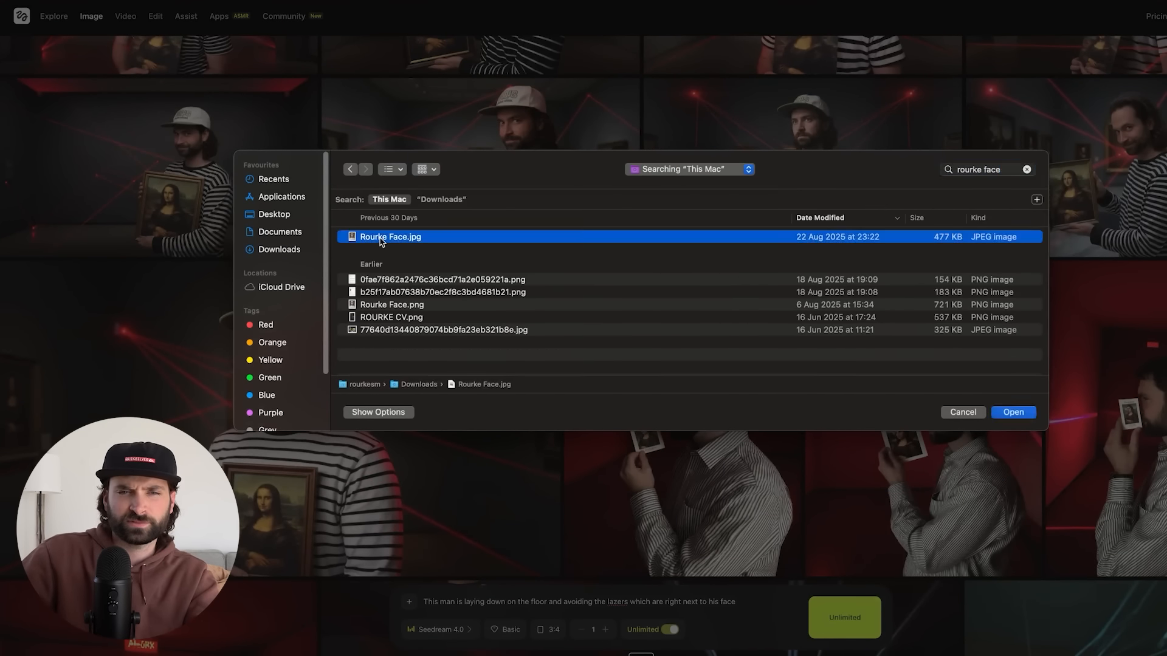
double_click(381, 238)
- Replace the prompt with a man laying on the grass looking up at the sky, with the camera suspended above him looking down
triple_click(626, 604)
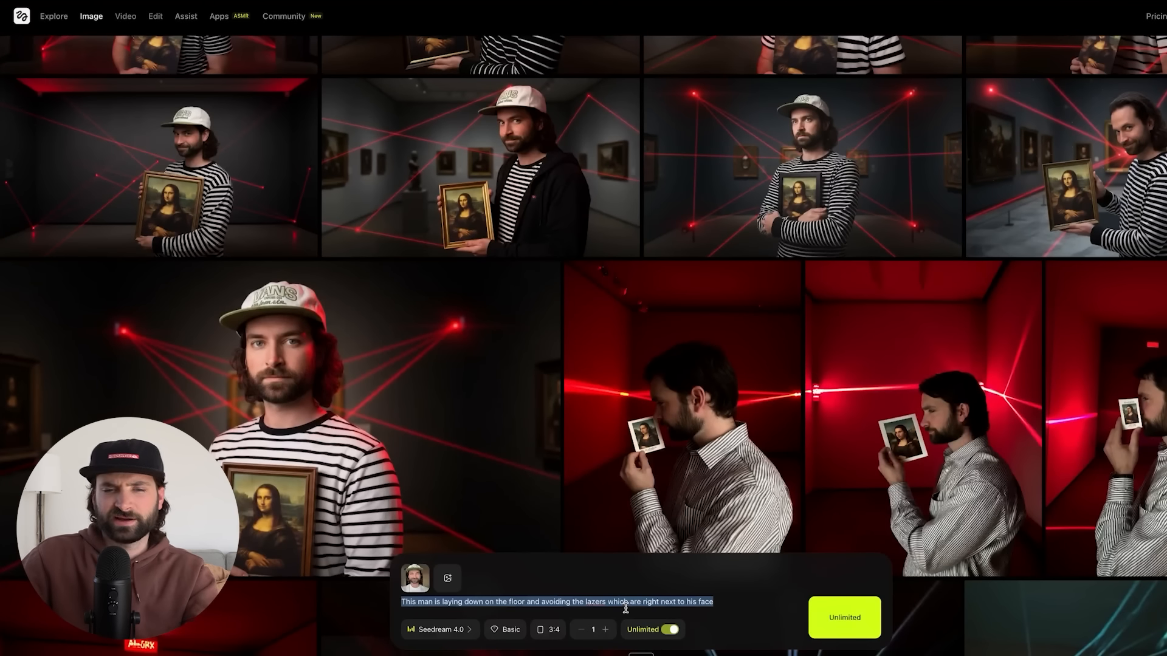
text(a man who is laying on the grass looking up)
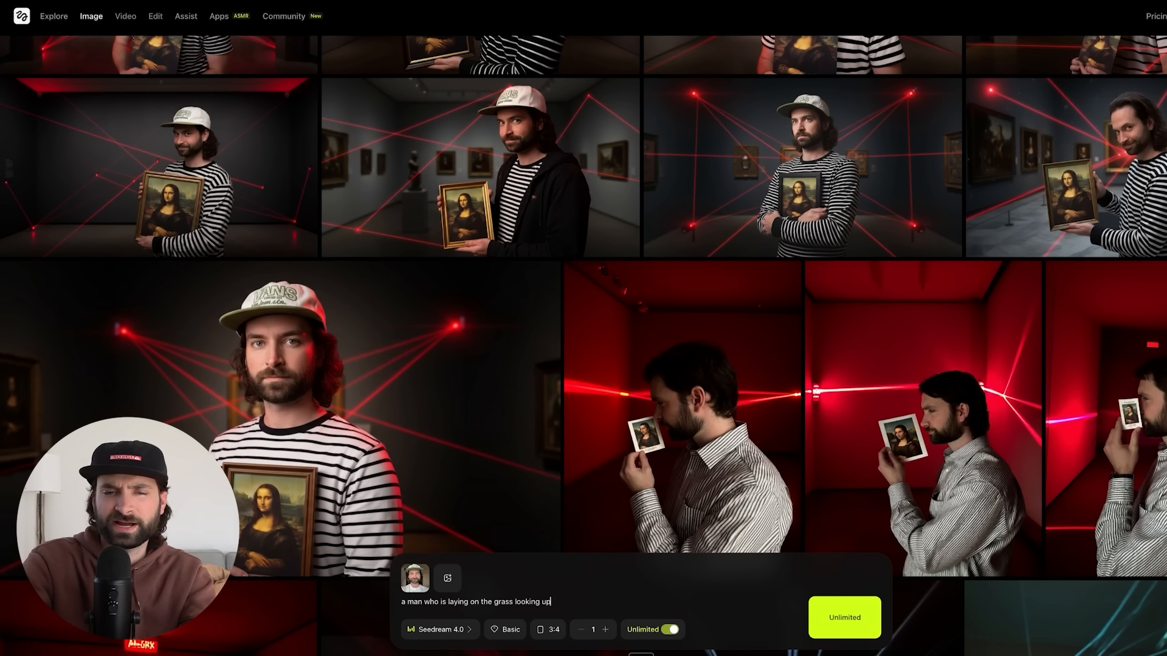
text( at the sky and the cam)
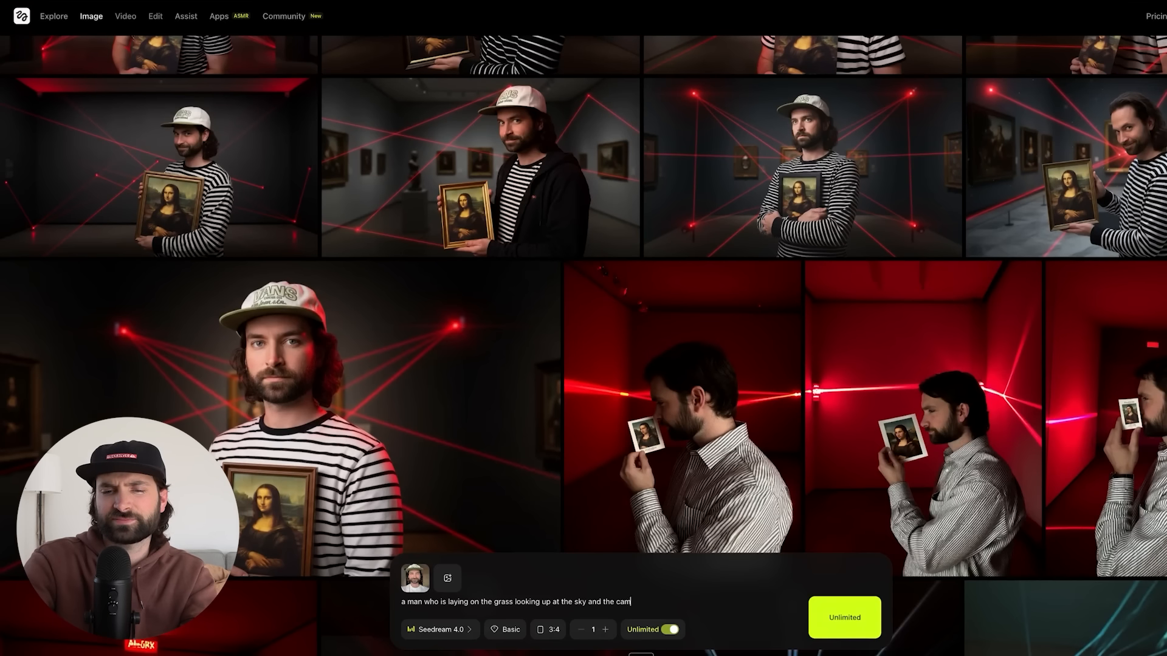
text(era is above him, suspende)
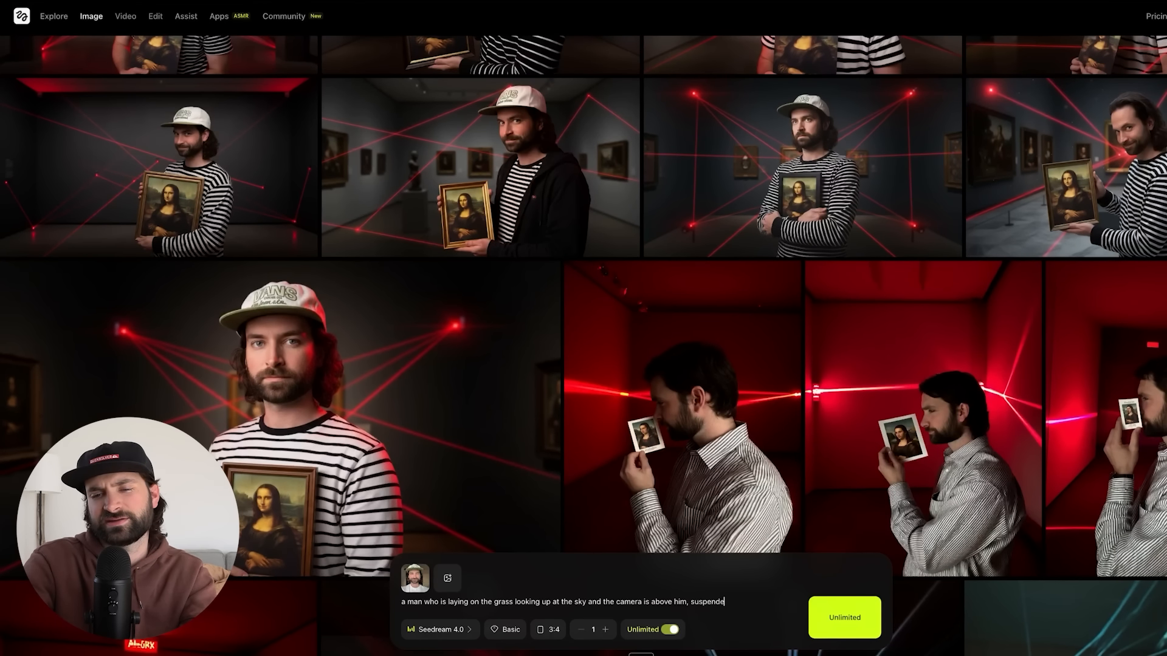
text(d in the air looking down at the m)
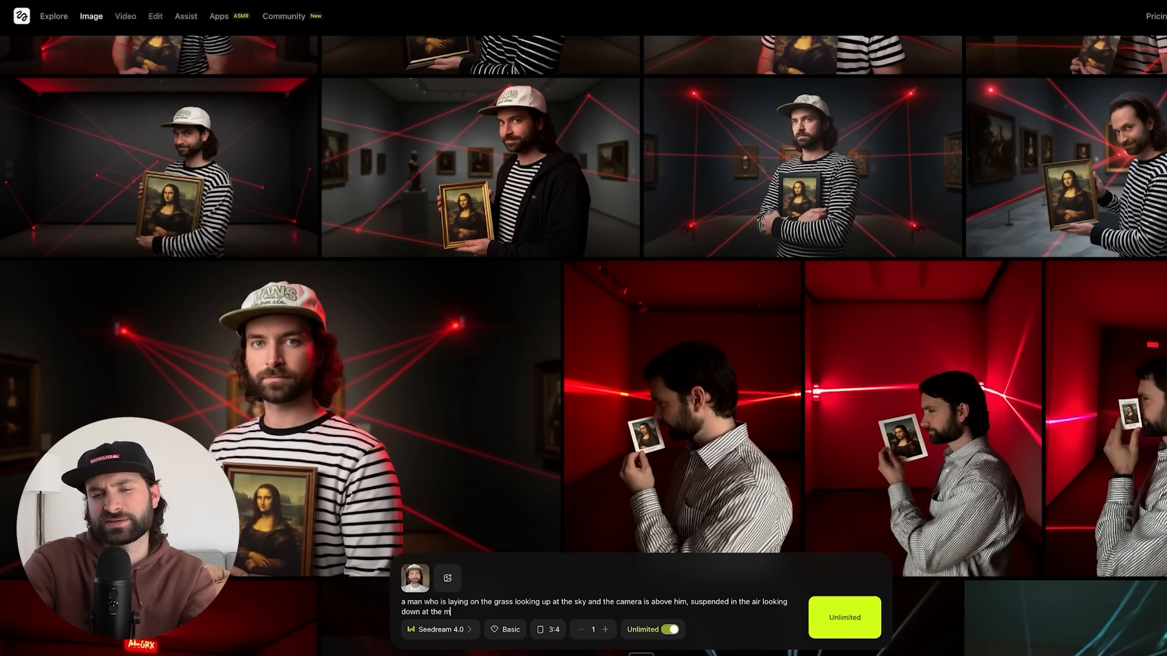
text(an laying in the grass)
- Generate the grass prompt several times in 3:4, and once more with the aspect ratio set to 16:9
click(854, 623)
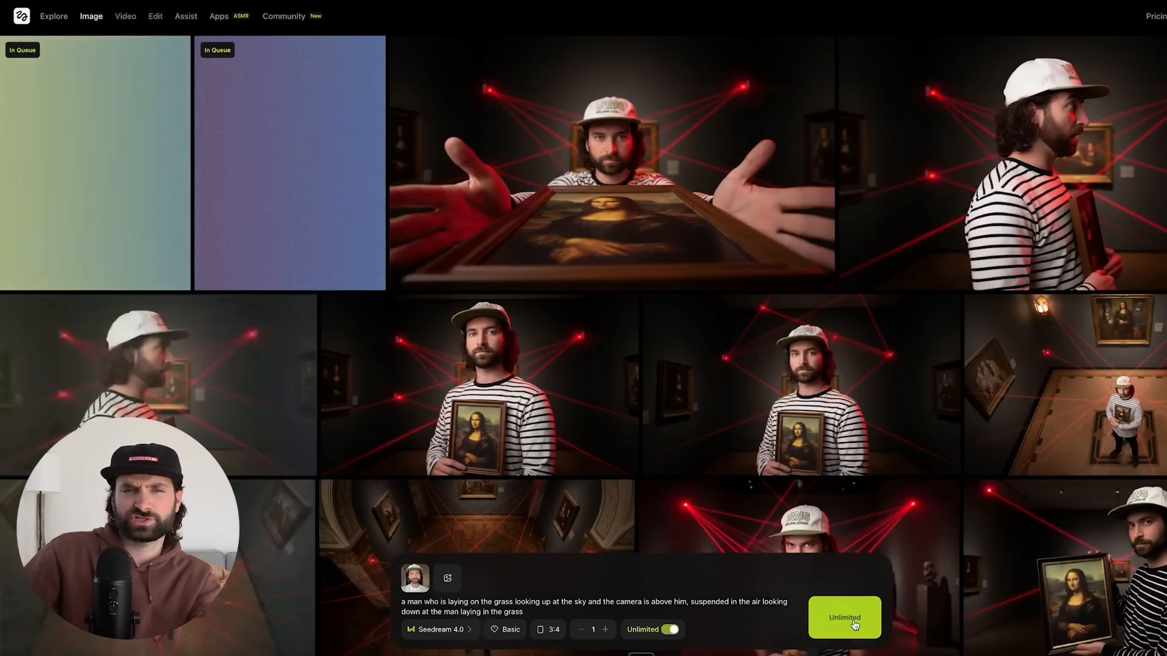
click(855, 625)
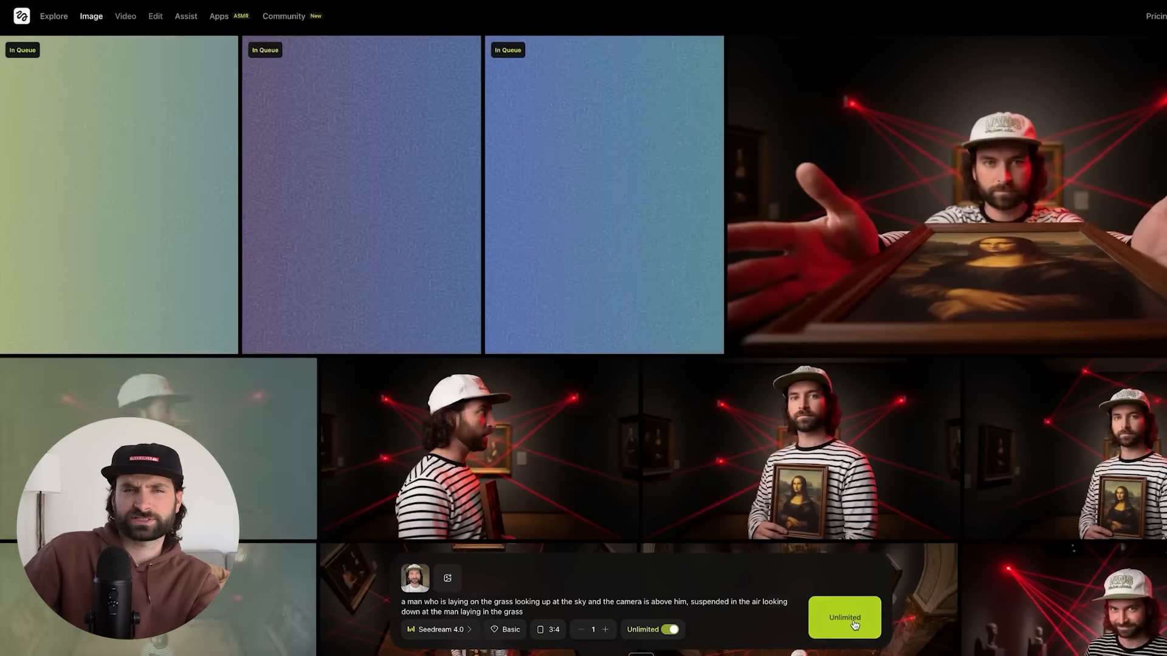
click(854, 625)
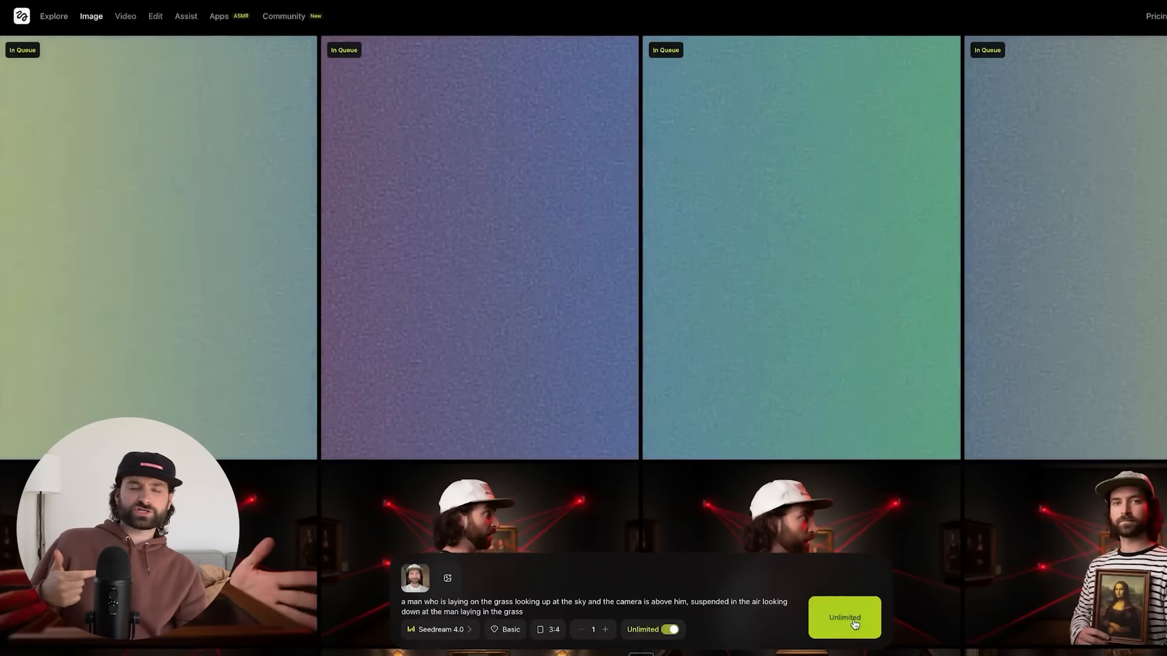
click(547, 630)
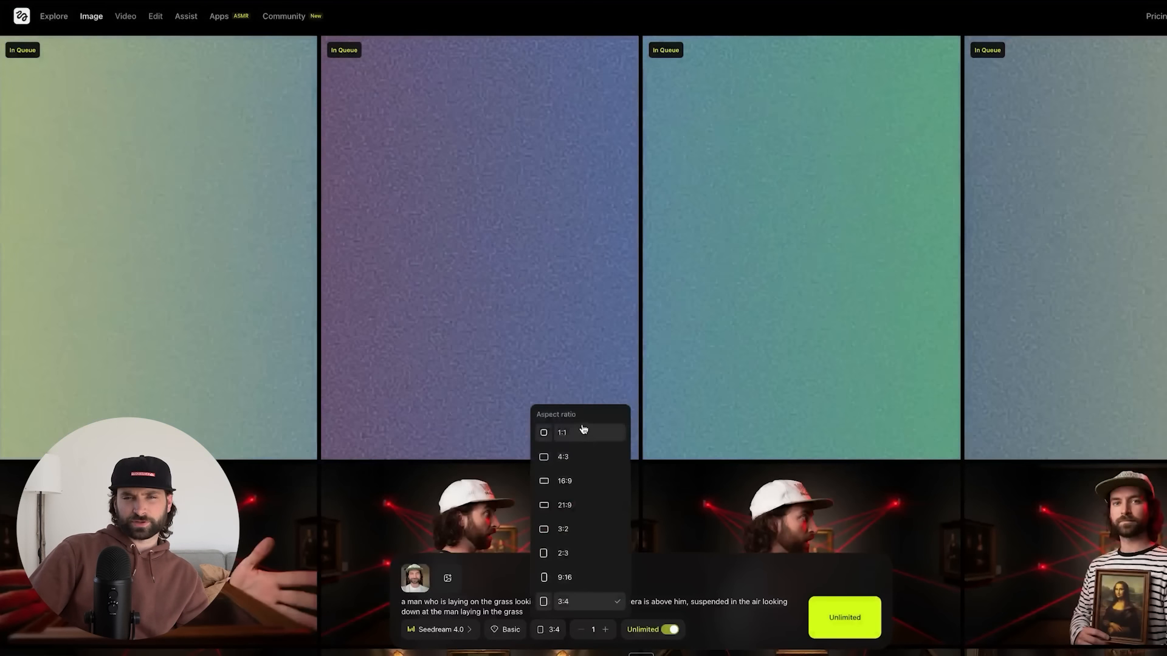
click(590, 487)
click(859, 617)
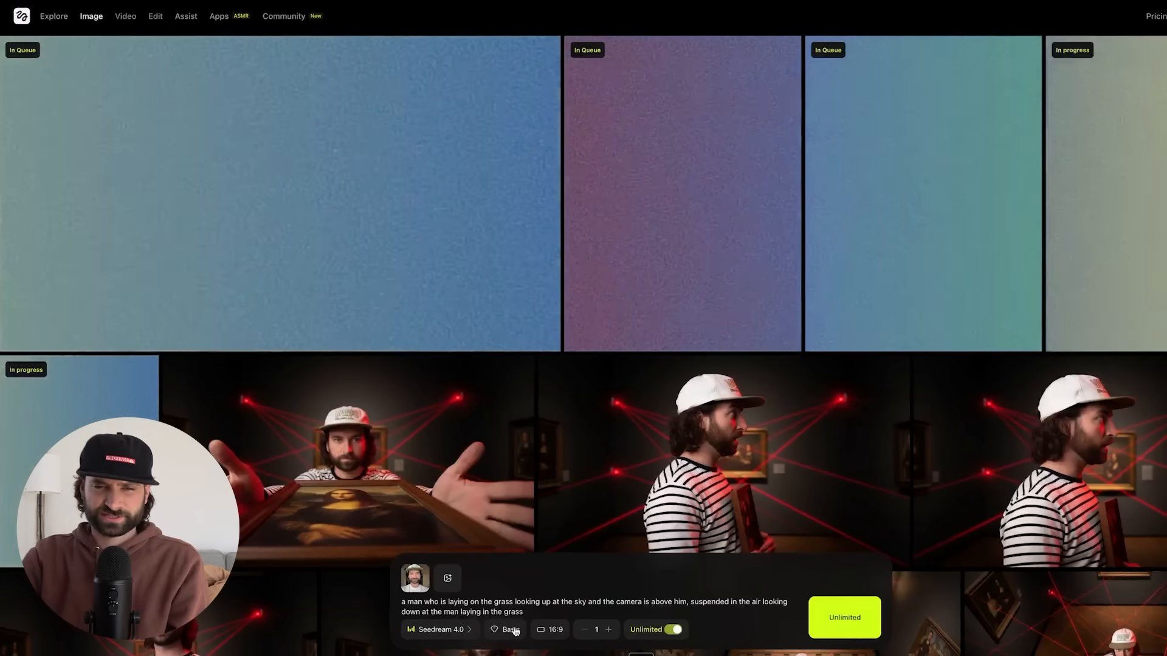
- Switch the image model to Nano Banana
click(456, 631)
click(474, 432)
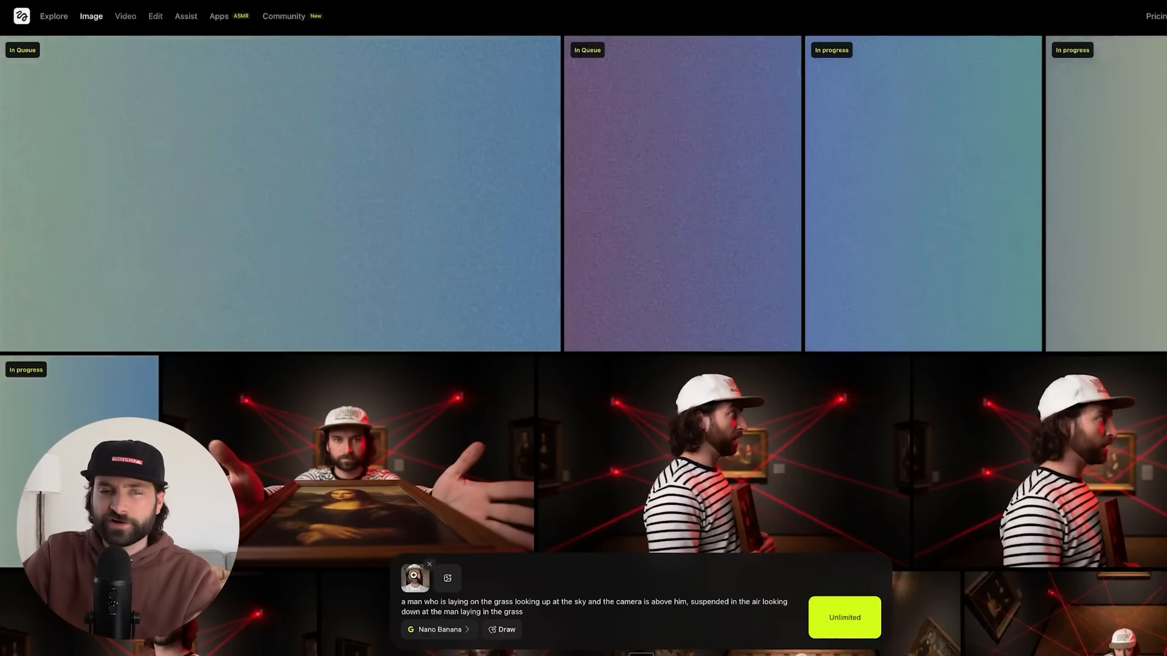
- View the face reference photo and the generated selfie on the grass at full size, closing each preview
click(415, 579)
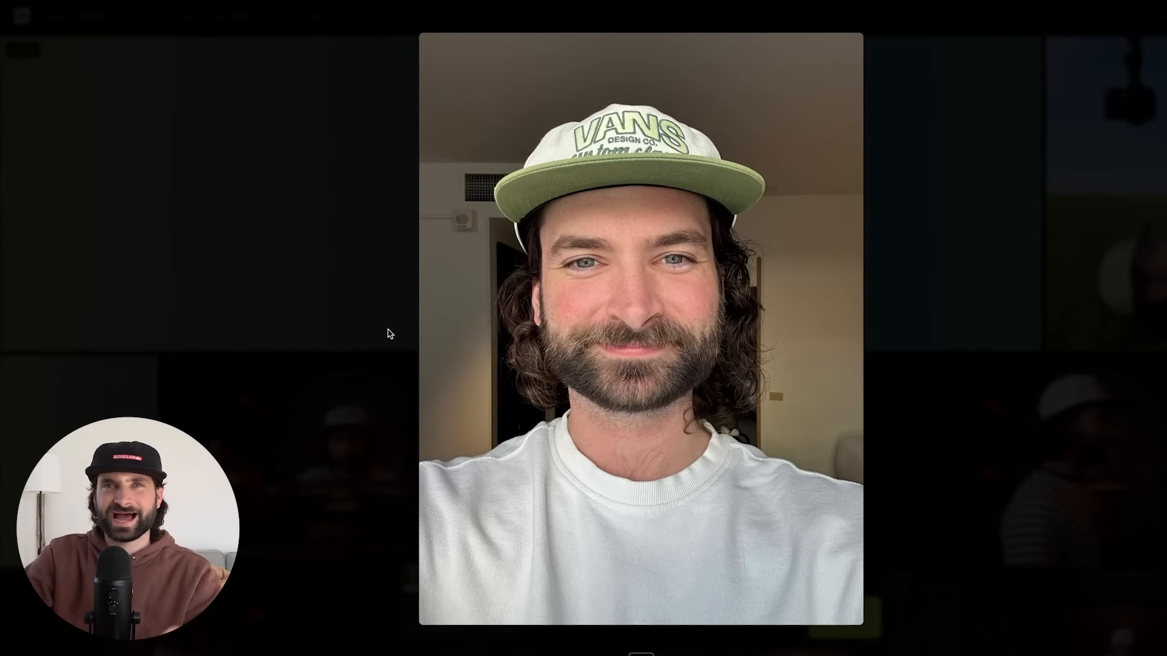
click(310, 211)
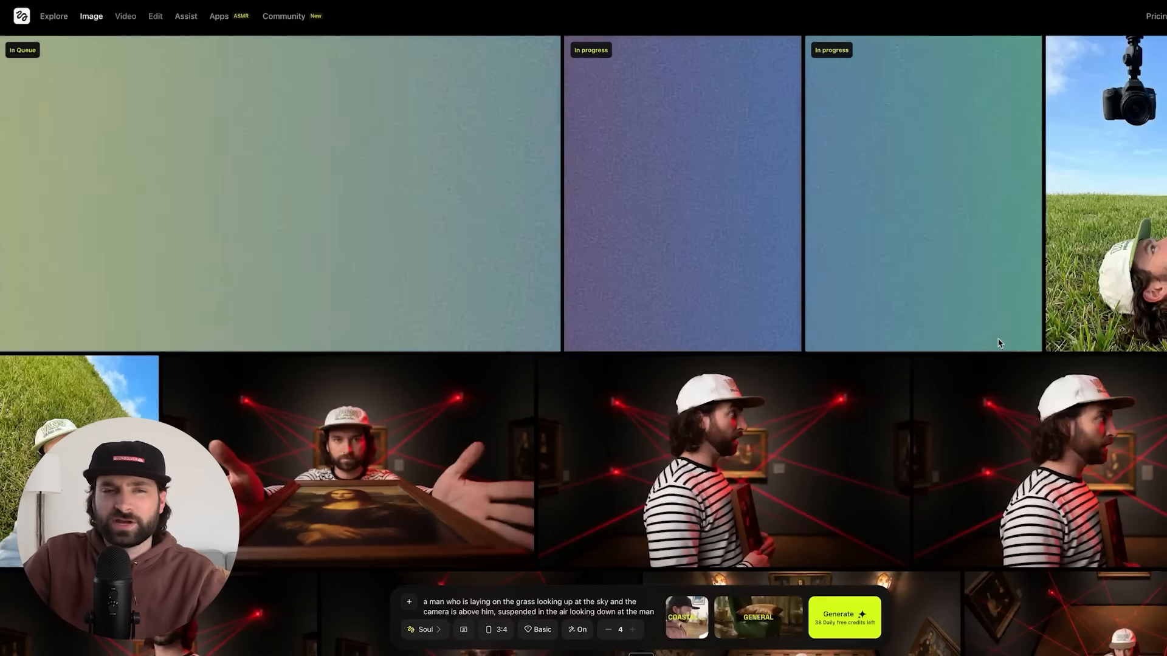
click(91, 389)
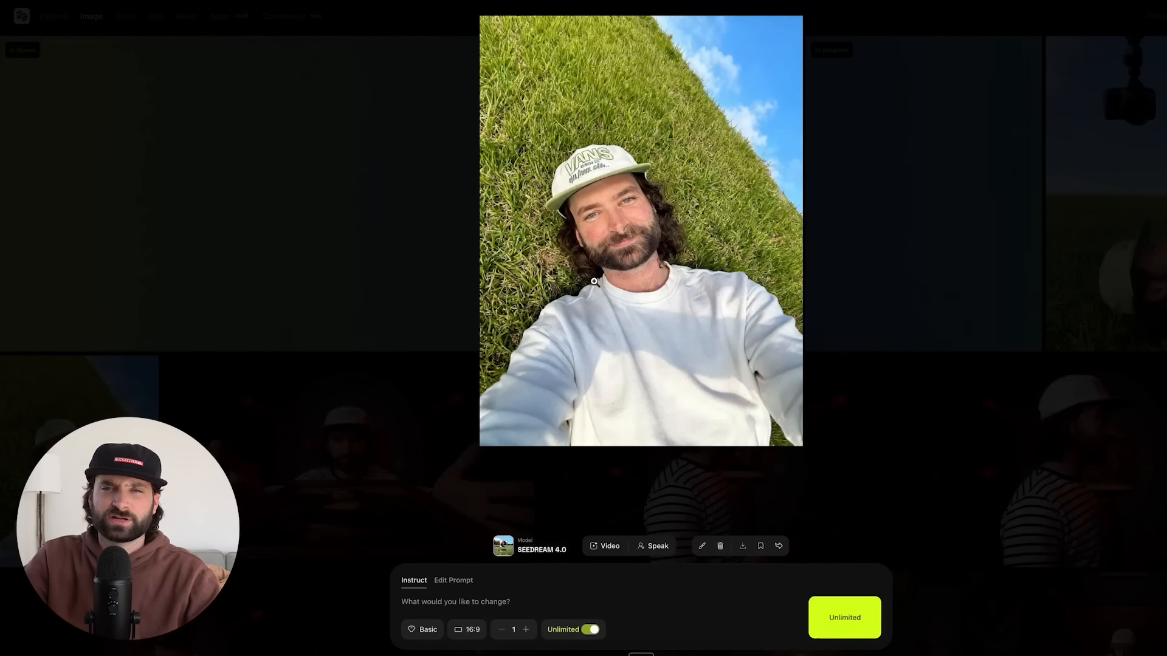
click(962, 284)
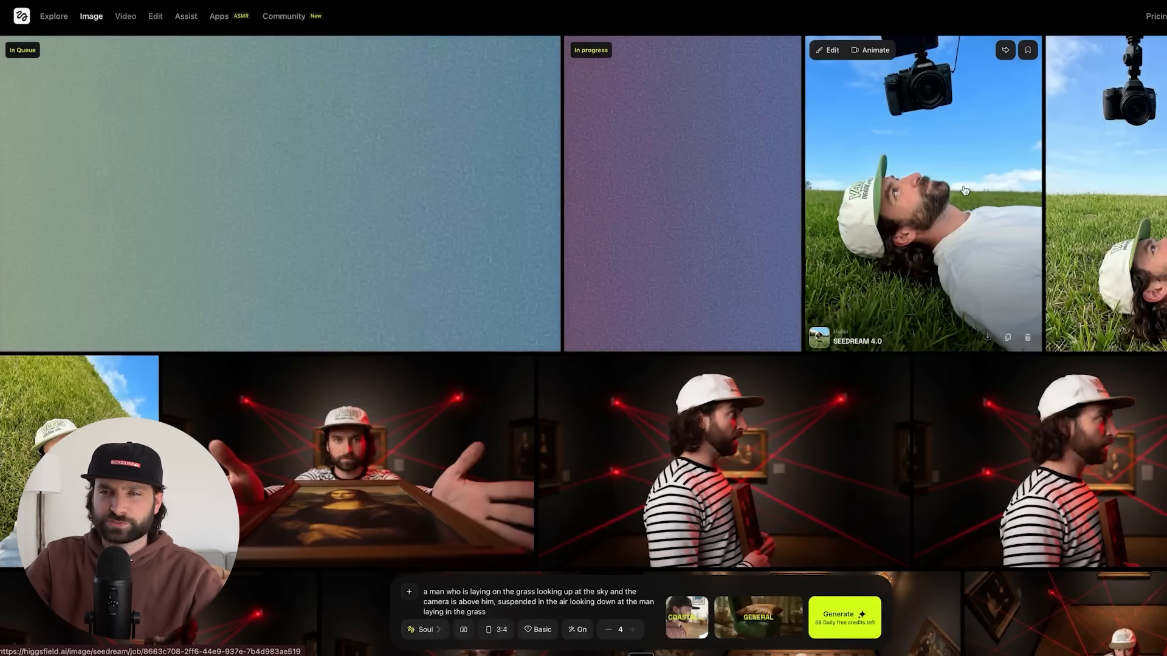
- Reuse the Seedream 4.0 generation's settings and start the prompt with "a man laying sprawled out in the grass, he is in a woodland park"
click(1007, 334)
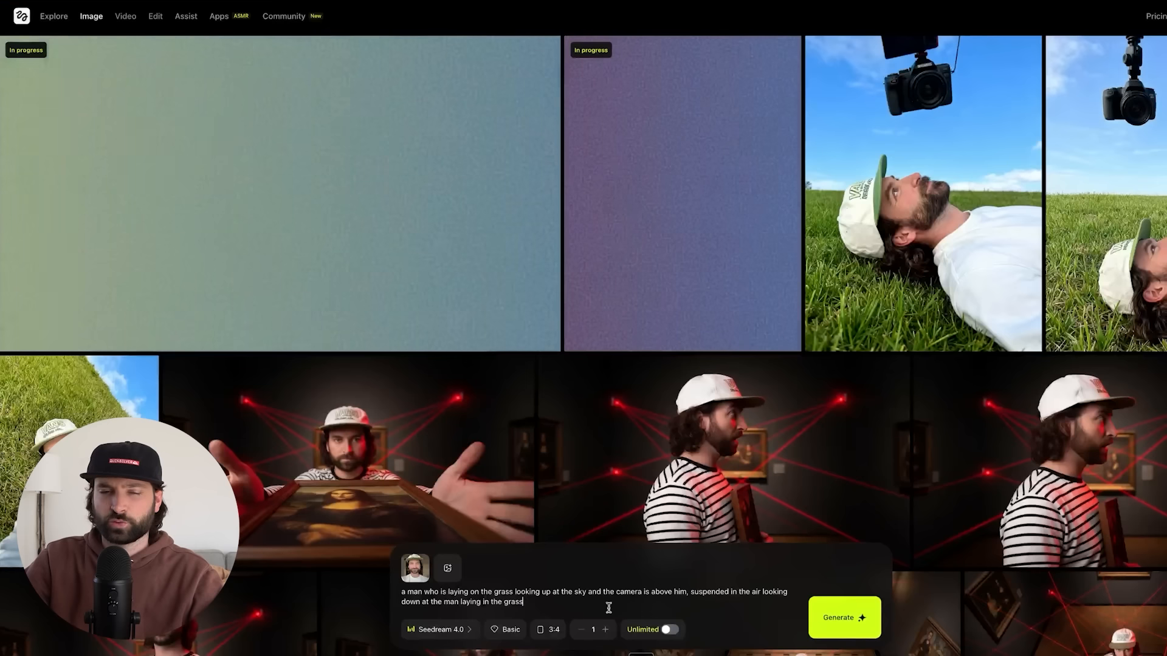
drag(610, 609, 742, 583)
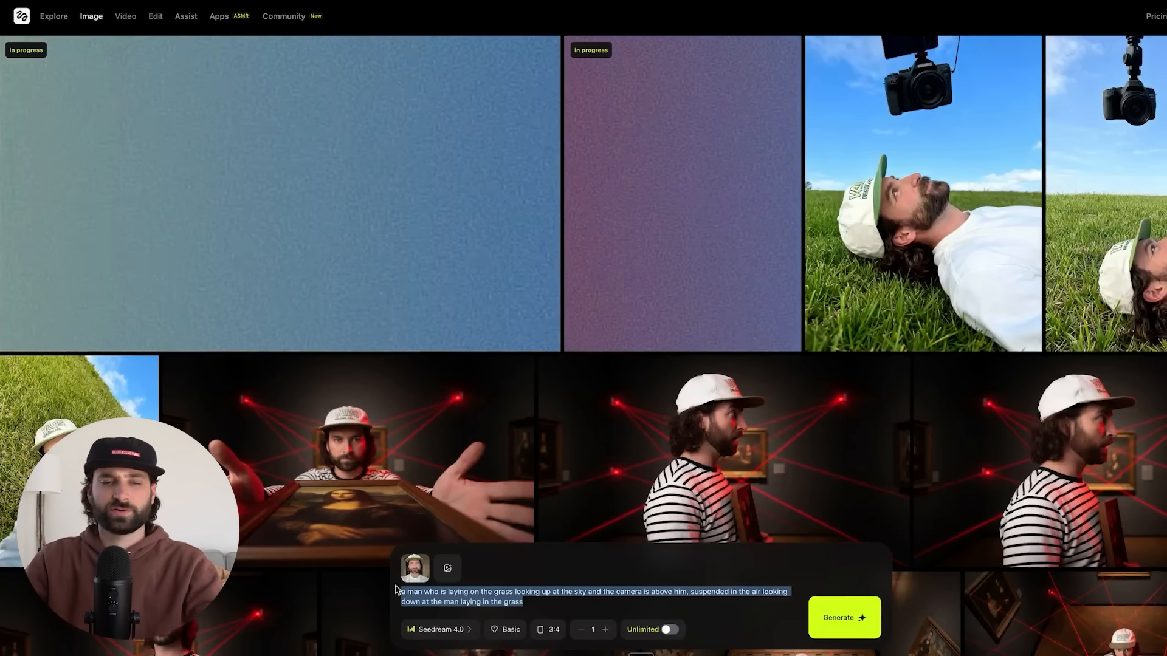
text(a man layin)
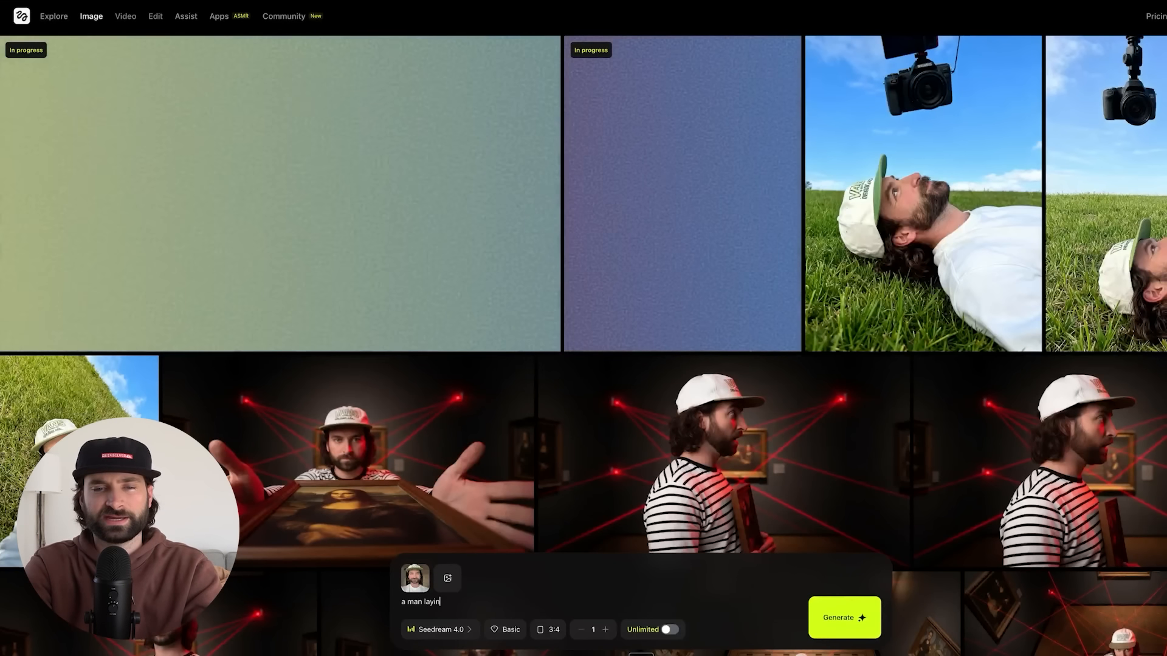
text(g sprawled out )
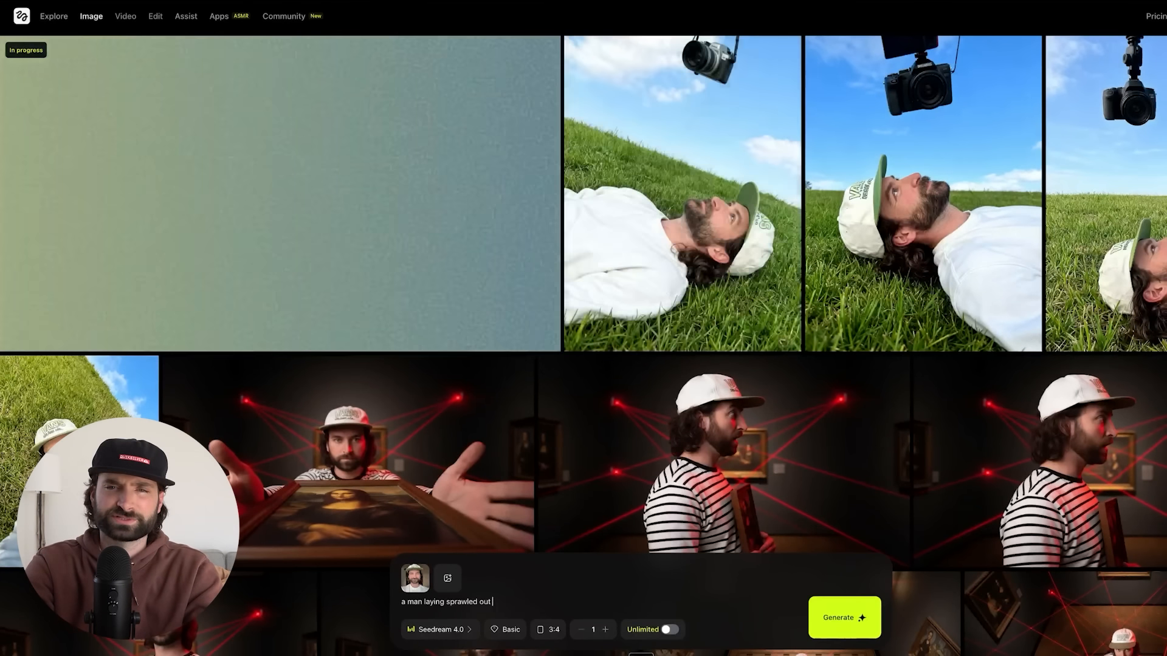
text(in the grass lo)
text(, h)
text(e is in a w)
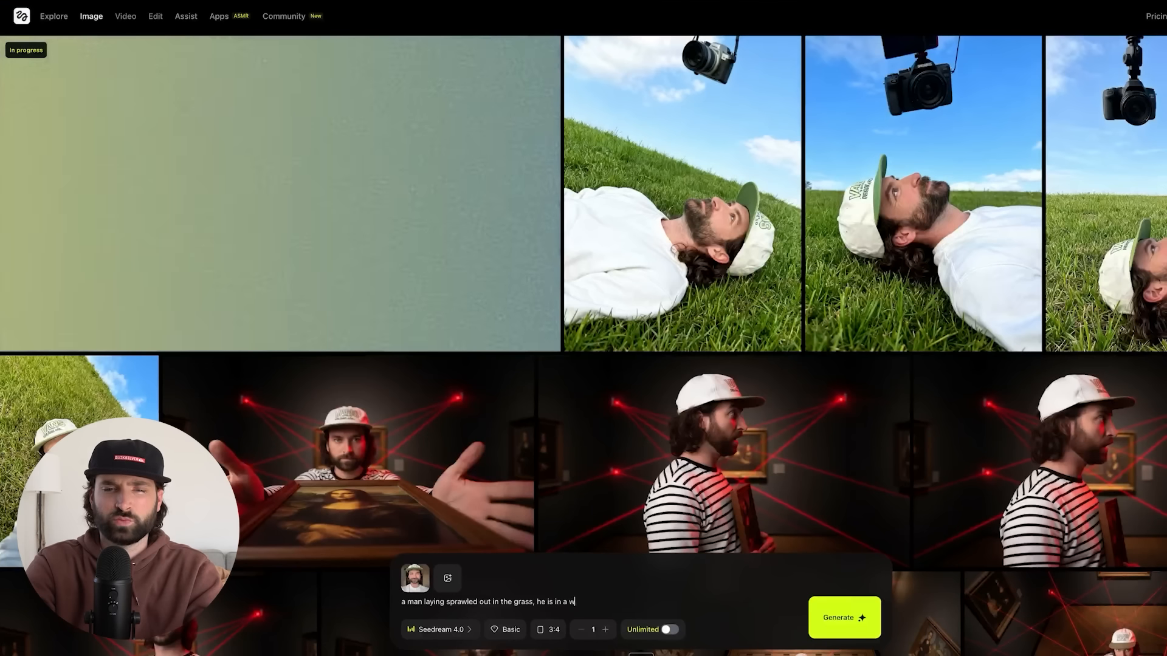
text(oodland park. He is looking u)
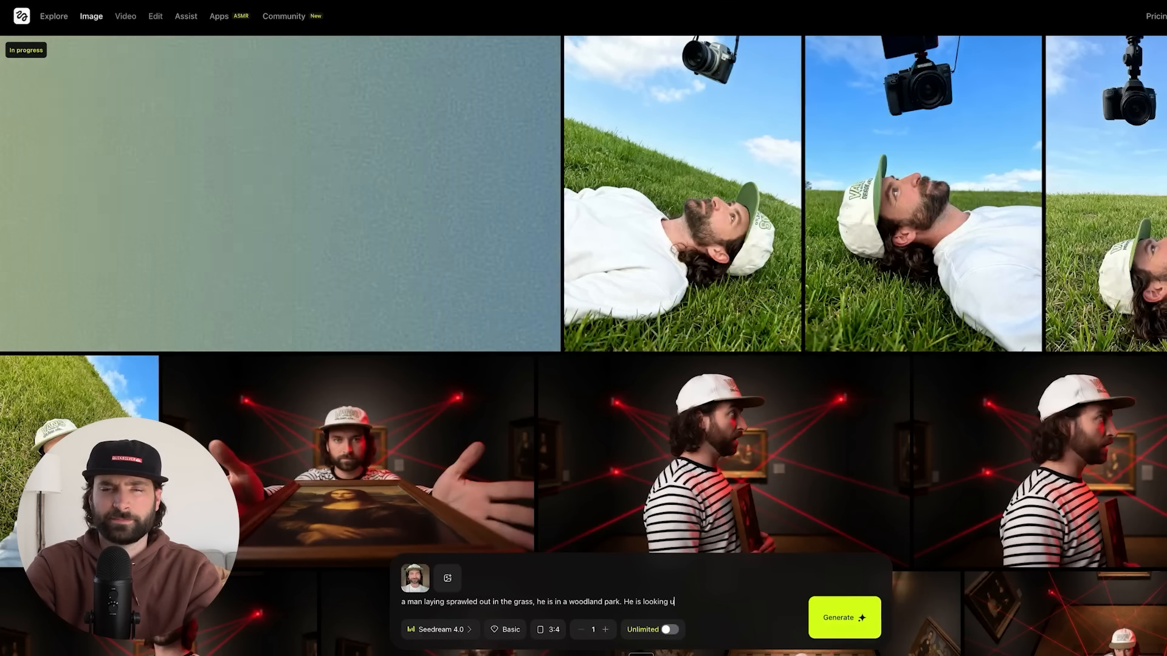
- Complete the prompt with him looking up at the sky, hands behind his head and the camera view looking down at him, and generate
text(p a t the sky. The ca)
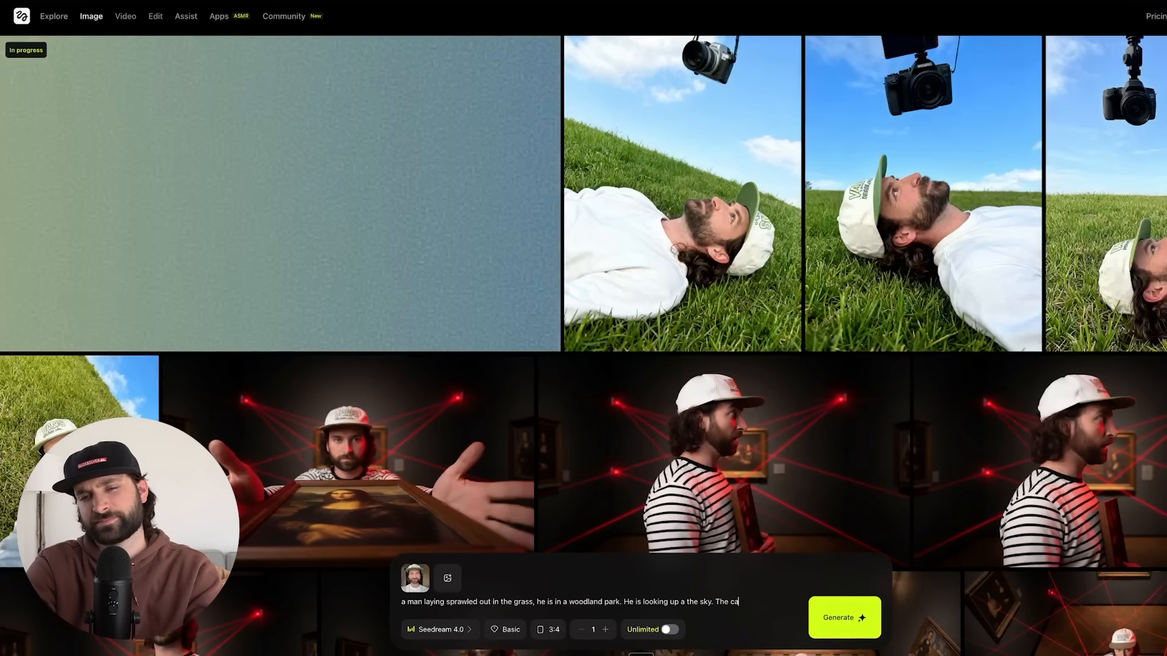
text(mera view is looking down at the man wh)
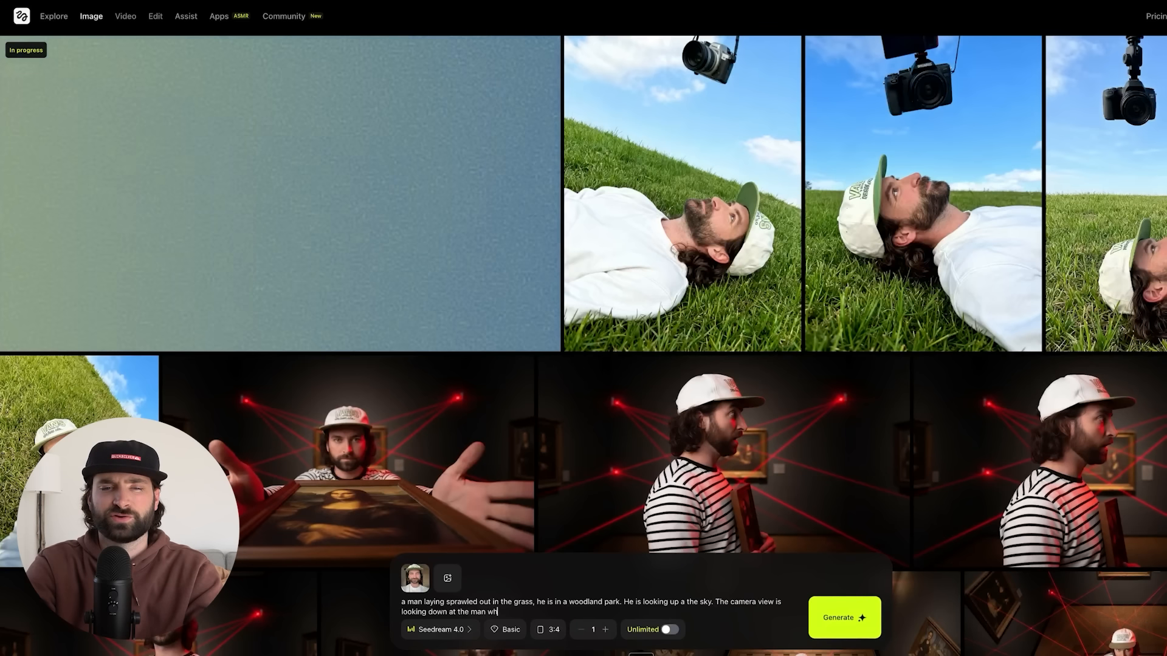
text(o has his hands behind h)
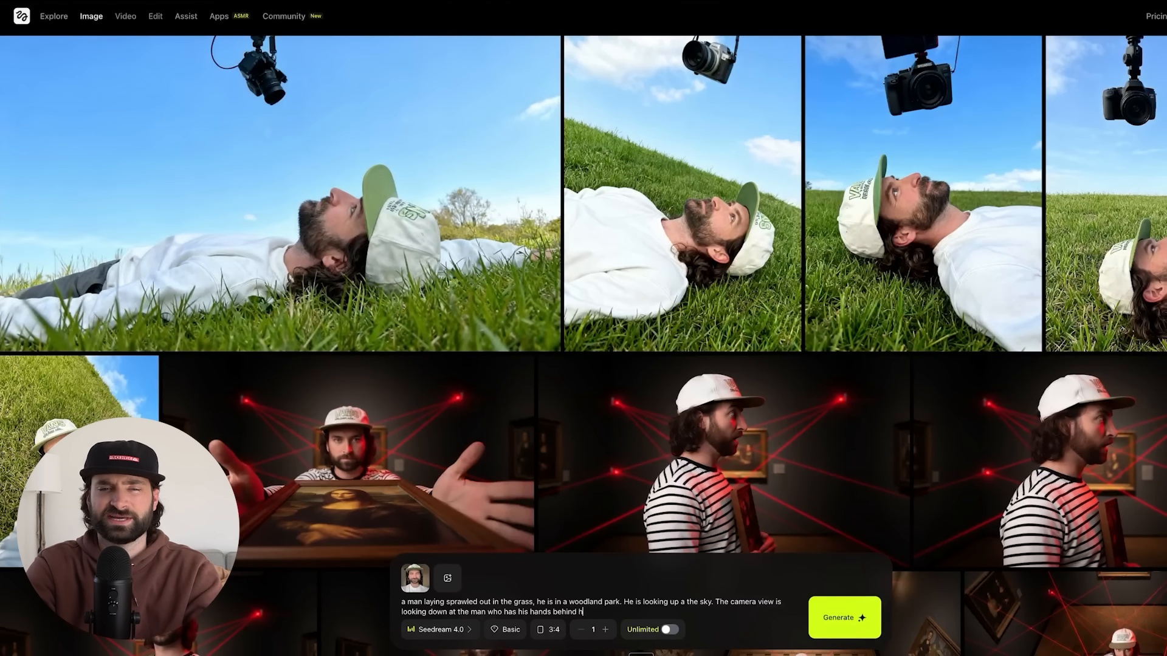
text(is head)
key(Return)
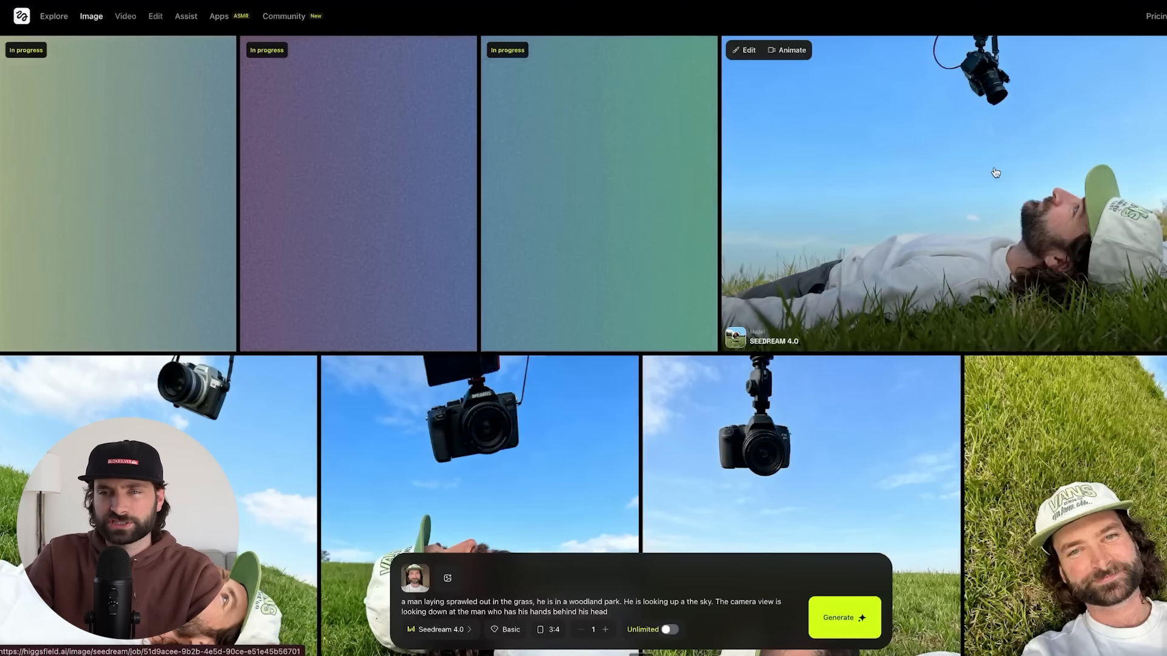
- Set the aspect ratio to 16:9 and generate the woodland park prompt again
scroll(995, 173, down, 1)
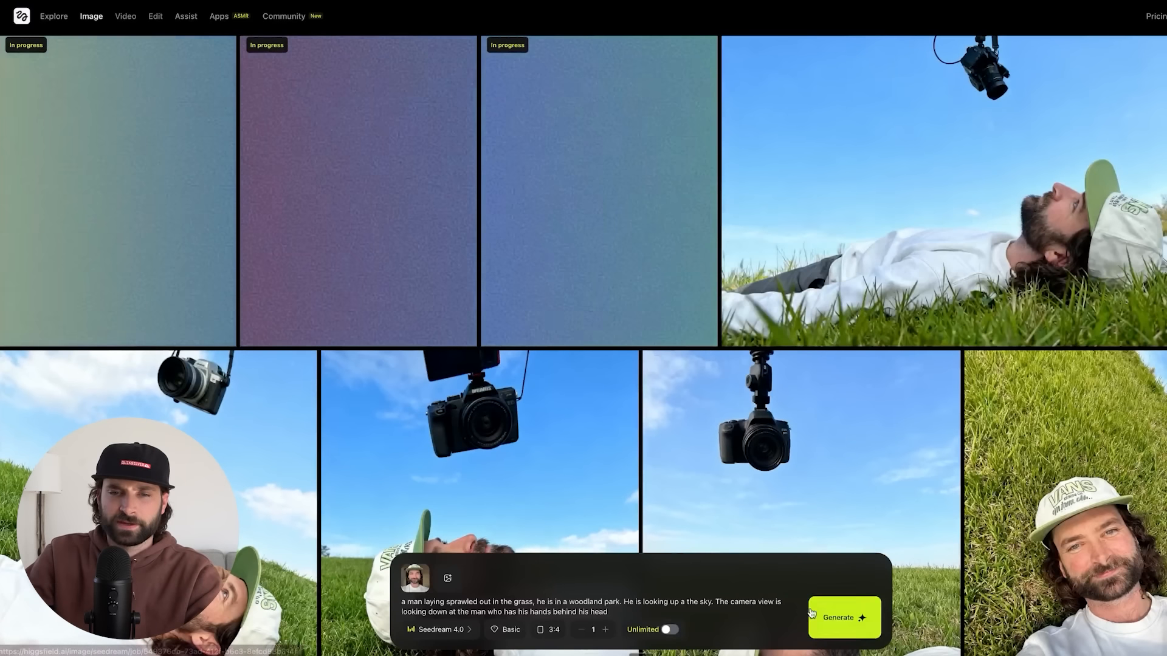
click(557, 630)
click(596, 481)
click(850, 627)
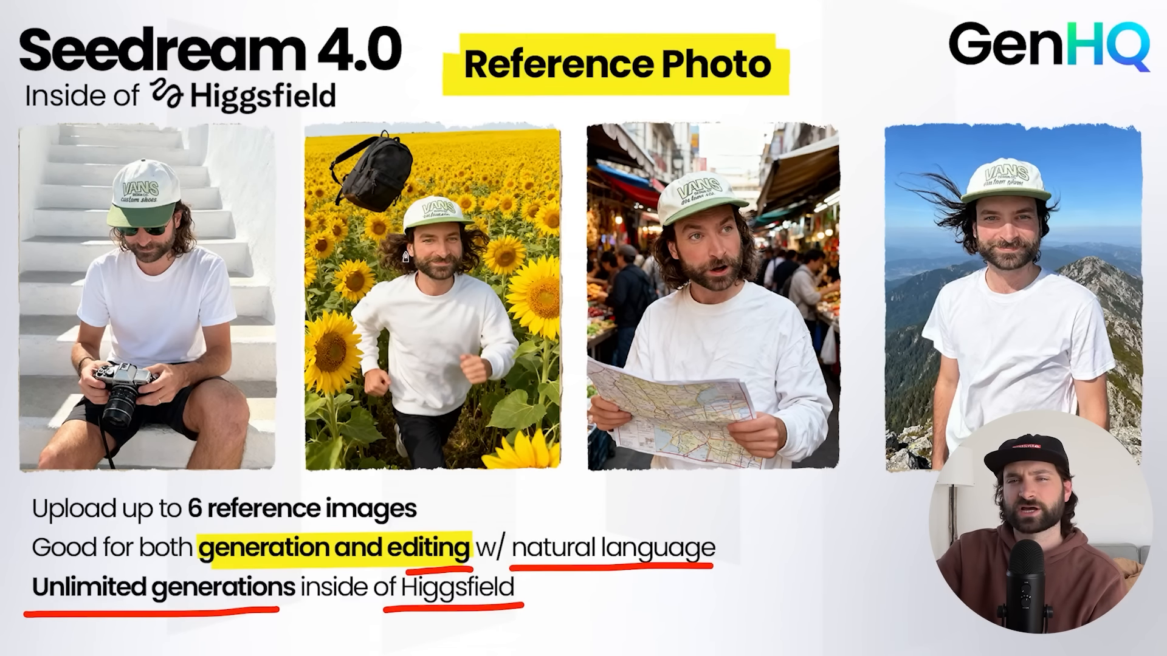
mouse_move(392, 237)
mouse_down()
mouse_move(373, 262)
mouse_move(398, 276)
mouse_move(400, 249)
mouse_up()
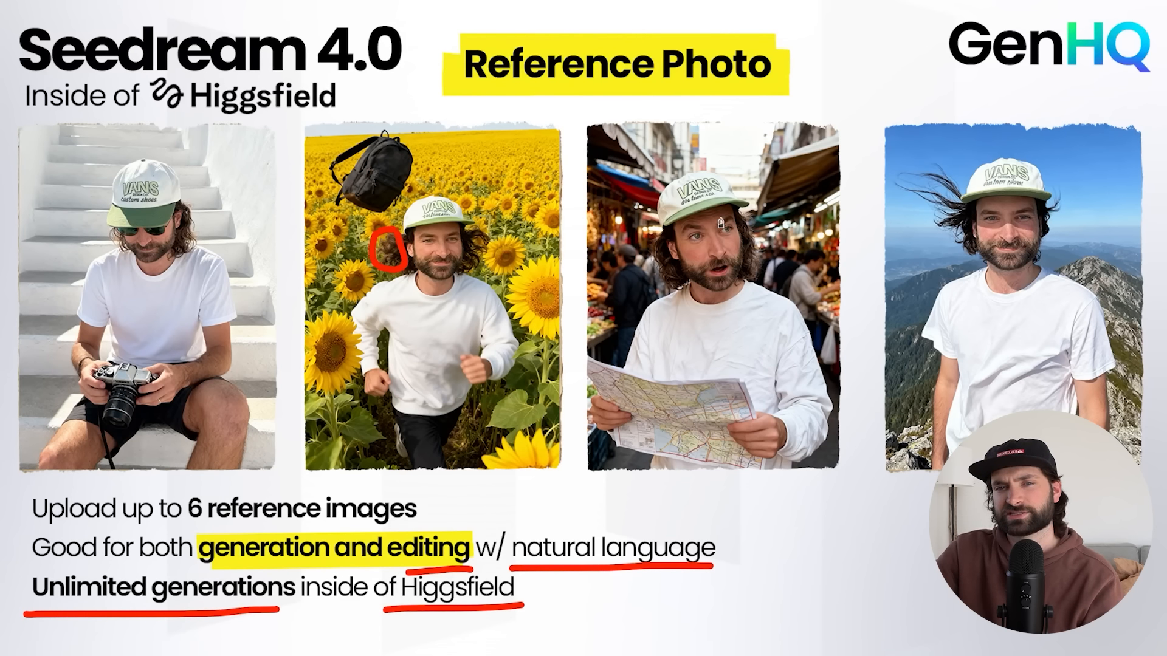
mouse_move(960, 164)
mouse_down()
mouse_move(898, 166)
mouse_move(887, 186)
mouse_move(891, 217)
mouse_move(923, 254)
mouse_move(963, 265)
mouse_move(960, 156)
mouse_up()
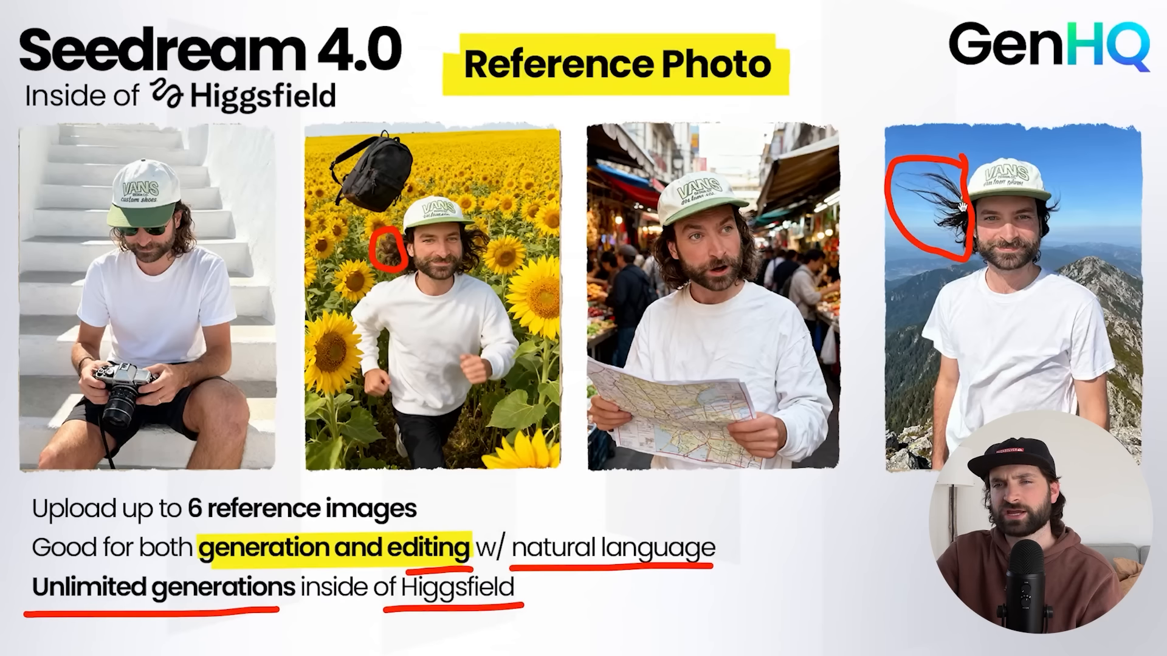
key(ctrl+z)
key(ctrl+z)
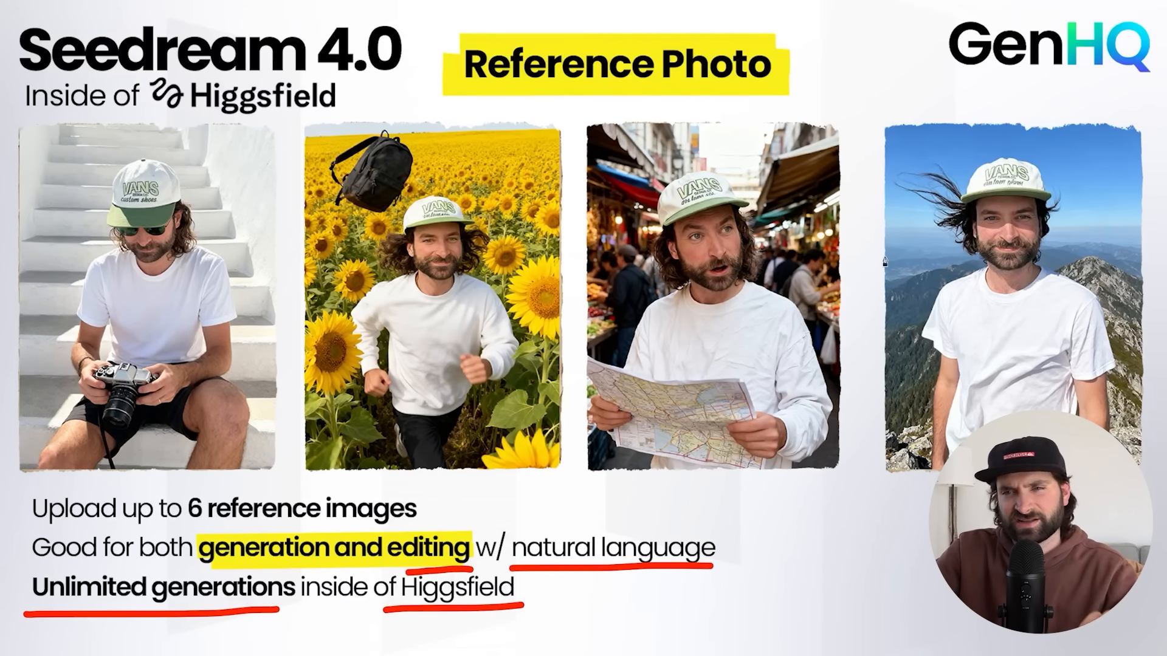
mouse_move(964, 178)
mouse_down()
mouse_move(917, 168)
mouse_move(886, 198)
mouse_move(913, 260)
mouse_move(958, 277)
mouse_move(966, 180)
mouse_up()
key(ctrl+z)
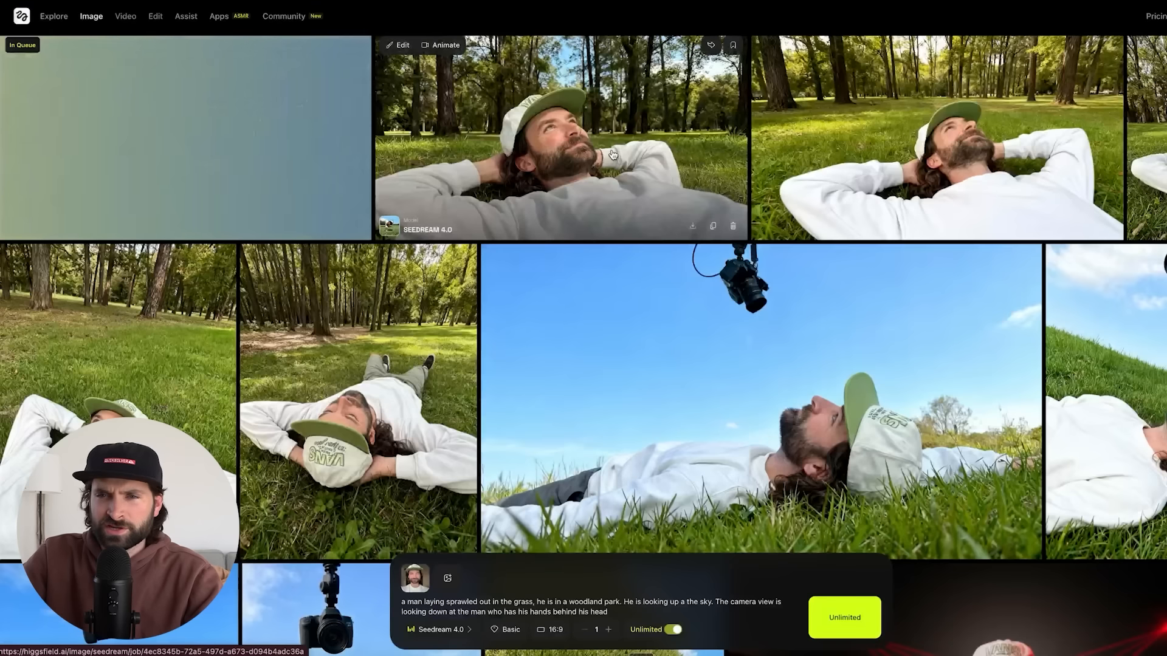
- Compare the generated 16:9 woodland park image with the face reference photo at full size
click(611, 150)
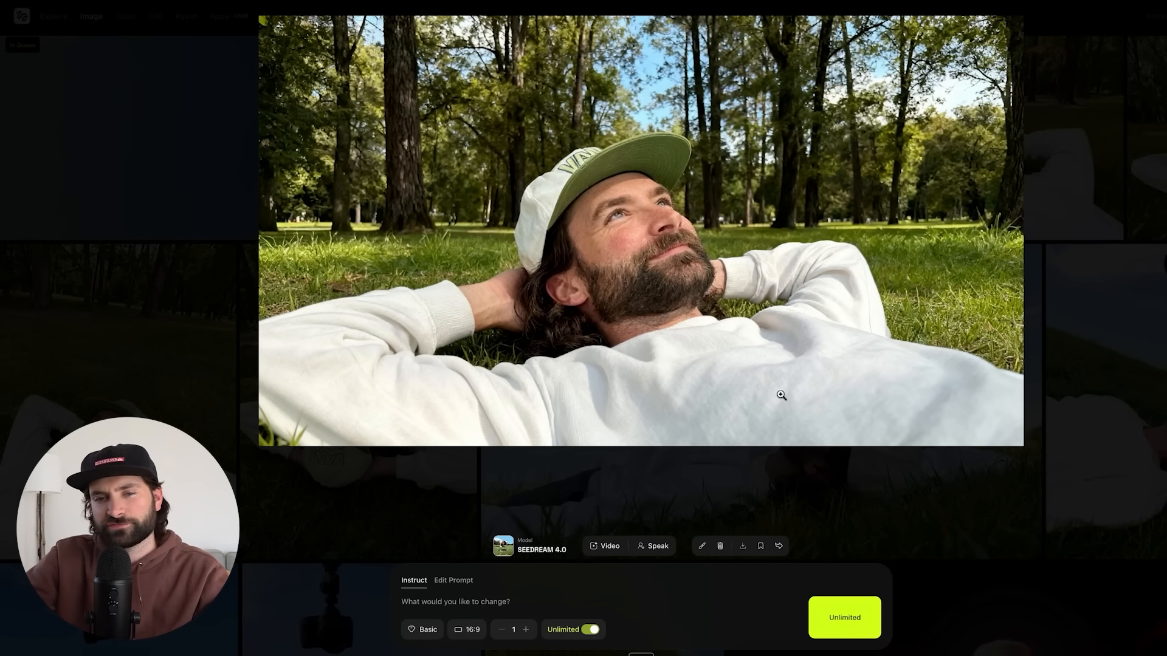
click(1101, 379)
click(422, 584)
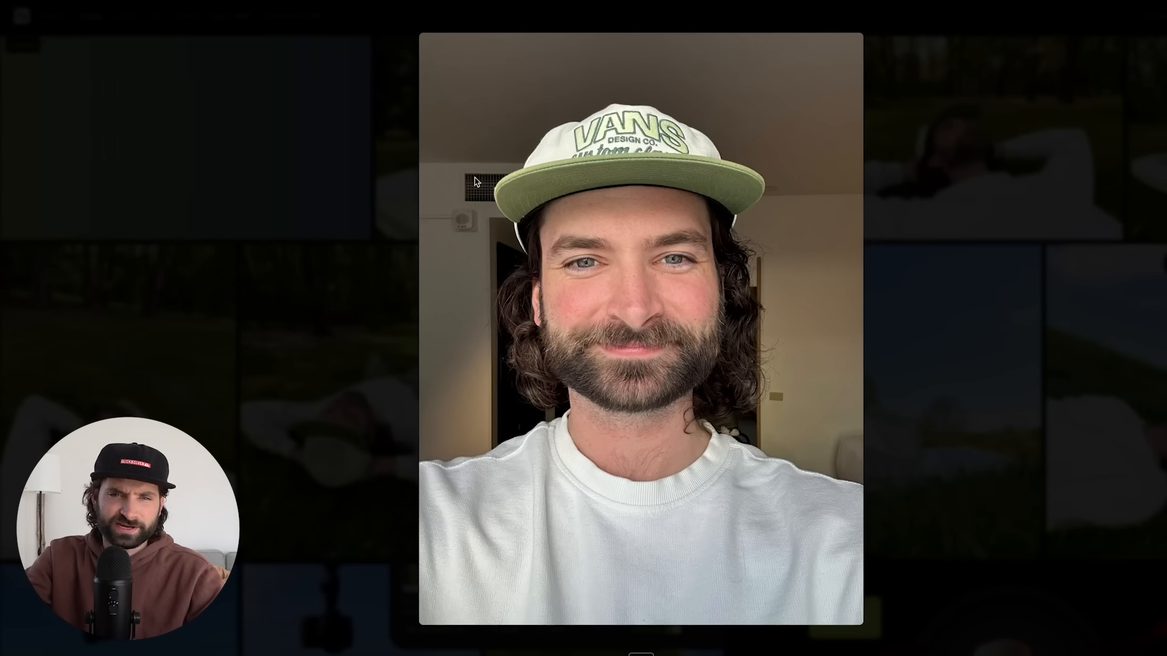
click(1070, 168)
click(571, 163)
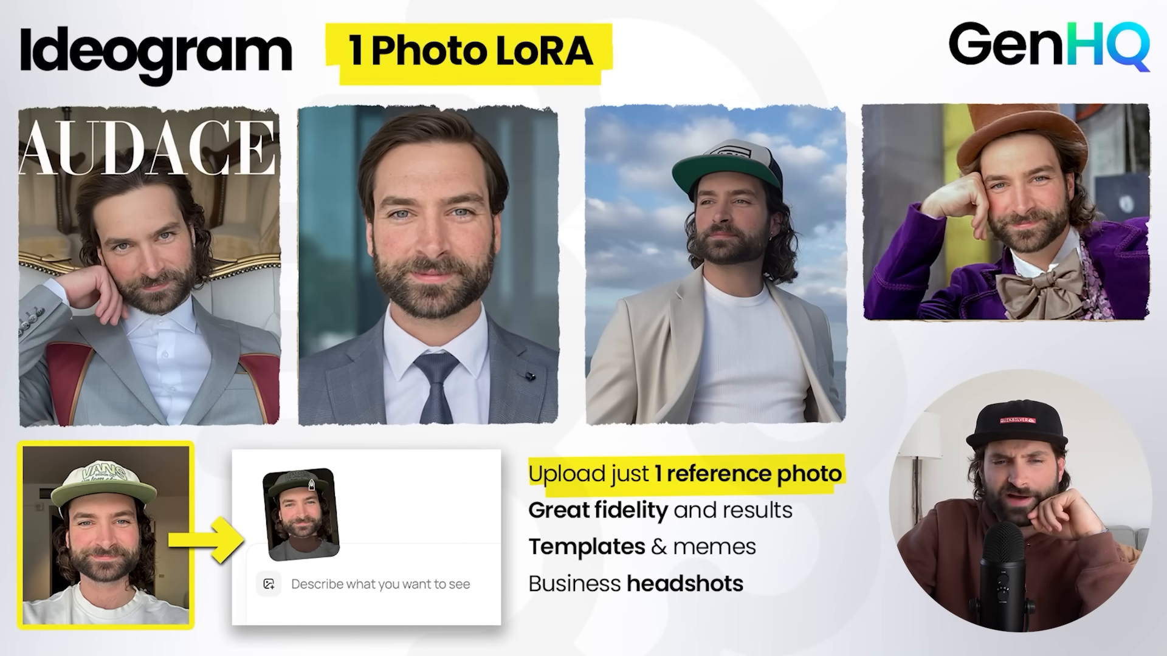
mouse_move(410, 492)
mouse_down()
mouse_move(353, 507)
mouse_move(377, 487)
mouse_move(356, 506)
mouse_move(392, 522)
mouse_up()
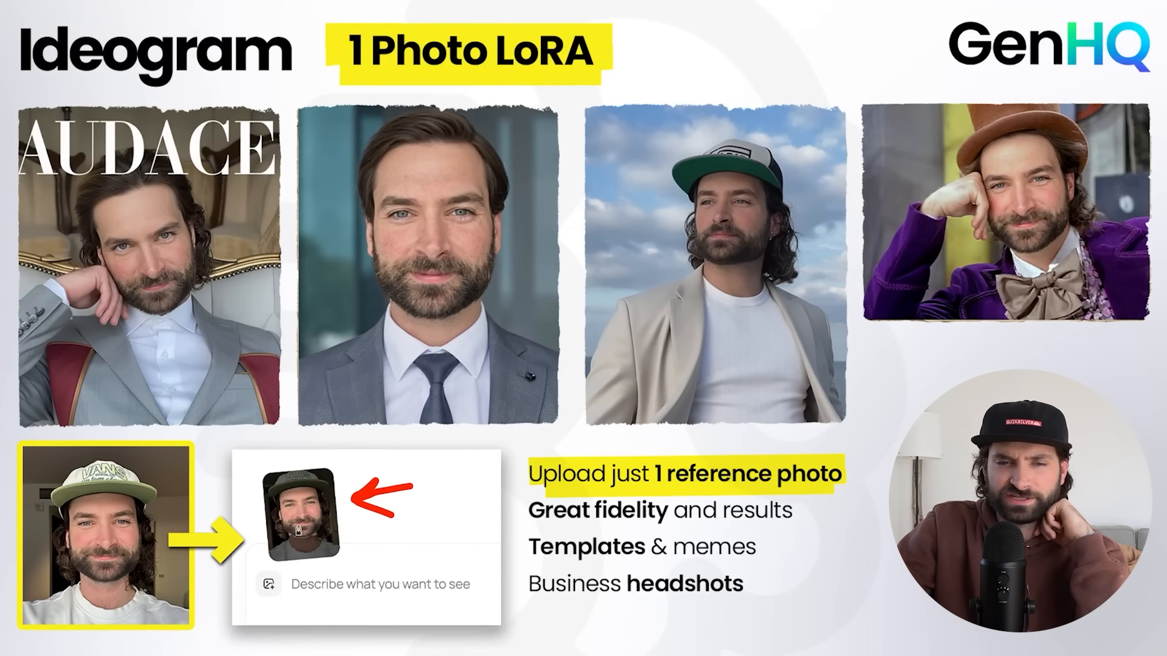